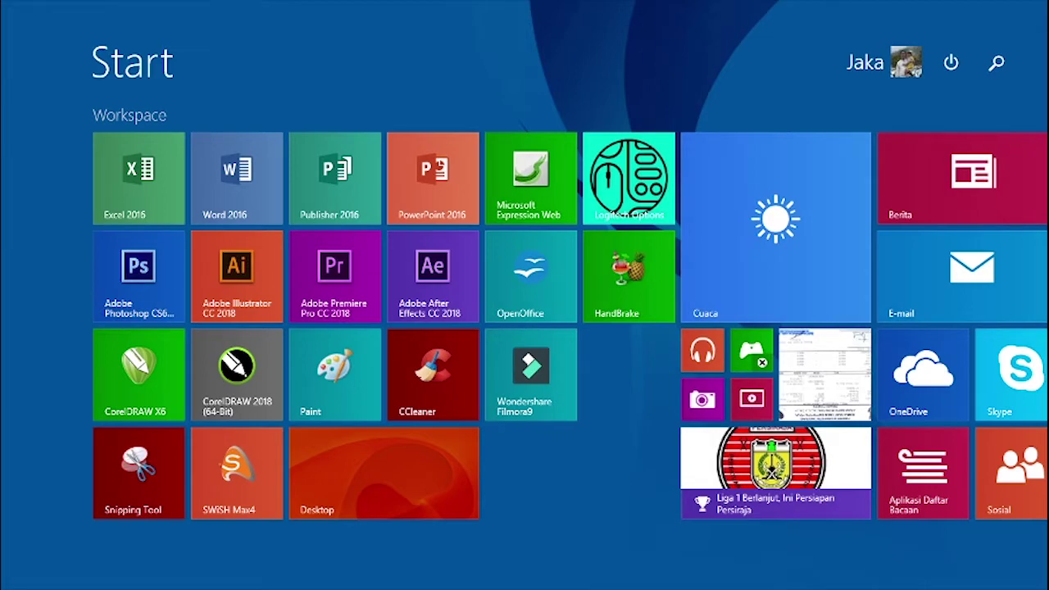
Launch Excel 2016, dismiss the missing add-in warning and create a blank workbook
{"action": "left_click", "coordinate": [139, 177]}
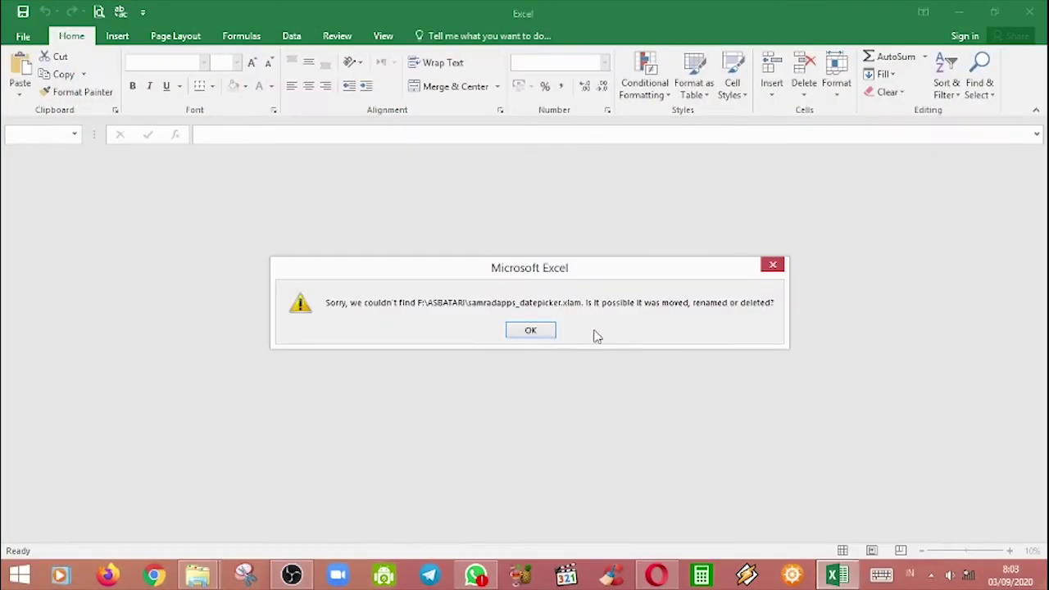
{"action": "left_click", "coordinate": [531, 331]}
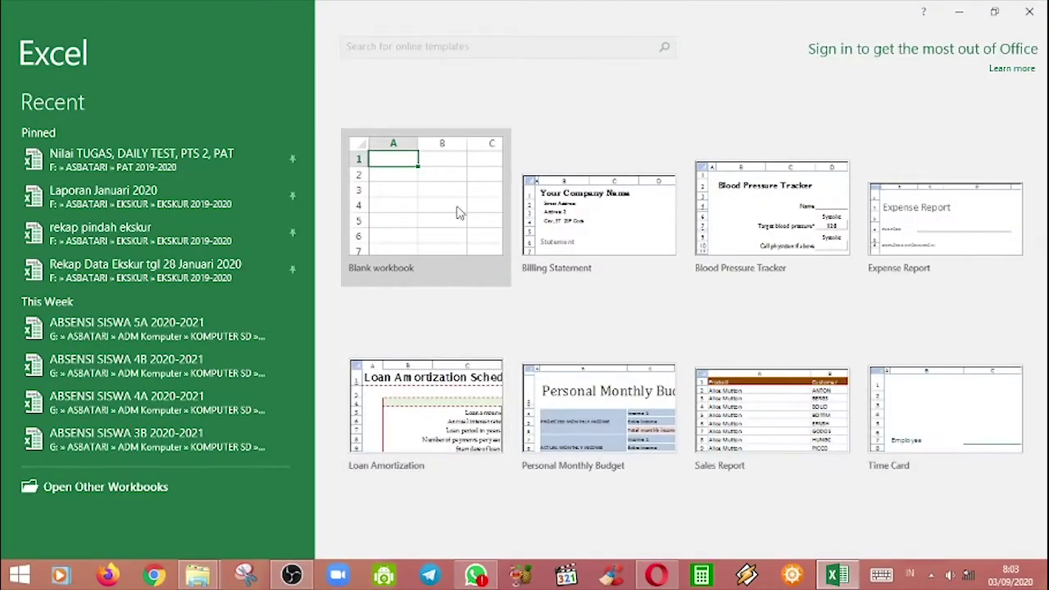
{"action": "left_click", "coordinate": [390, 210]}
{"action": "left_click", "coordinate": [388, 207]}
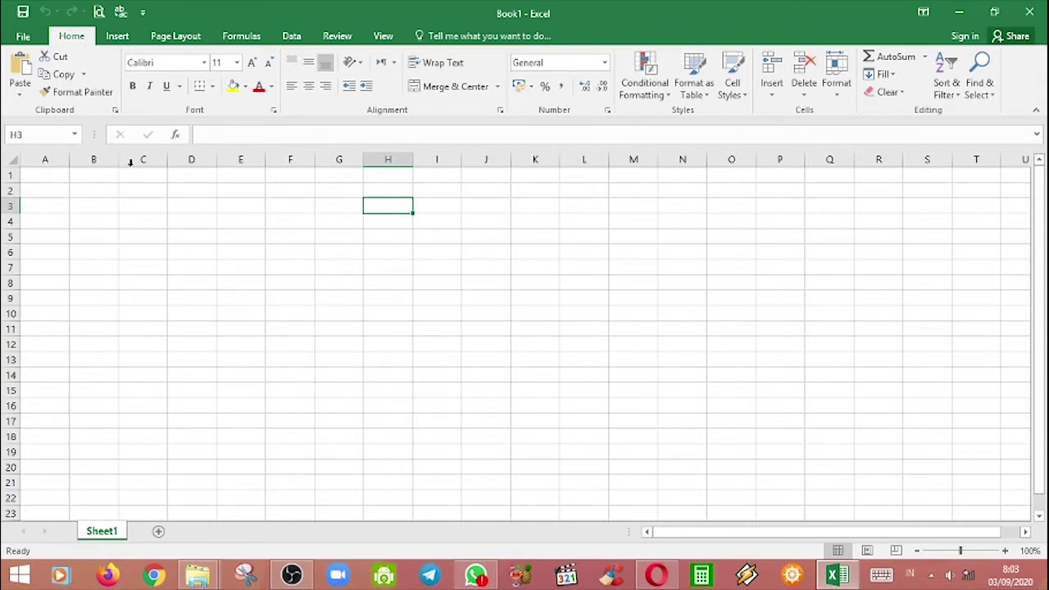
Start inserting a picture from file and browse to the PNG folder inside IMAGES on the MEDIASCAPE (G:) drive
{"action": "left_click", "coordinate": [119, 38]}
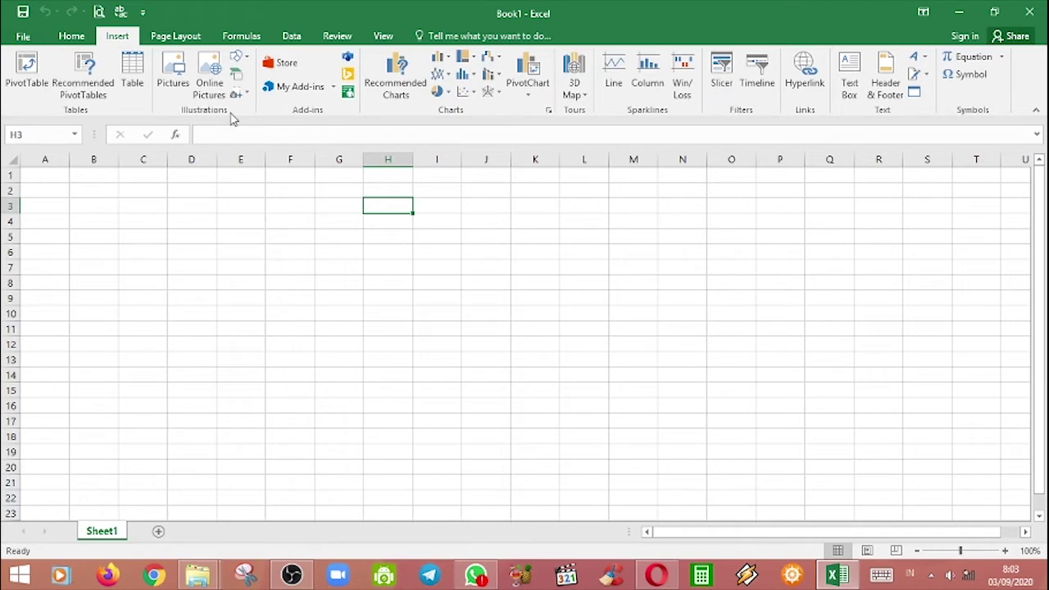
{"action": "left_click", "coordinate": [171, 89]}
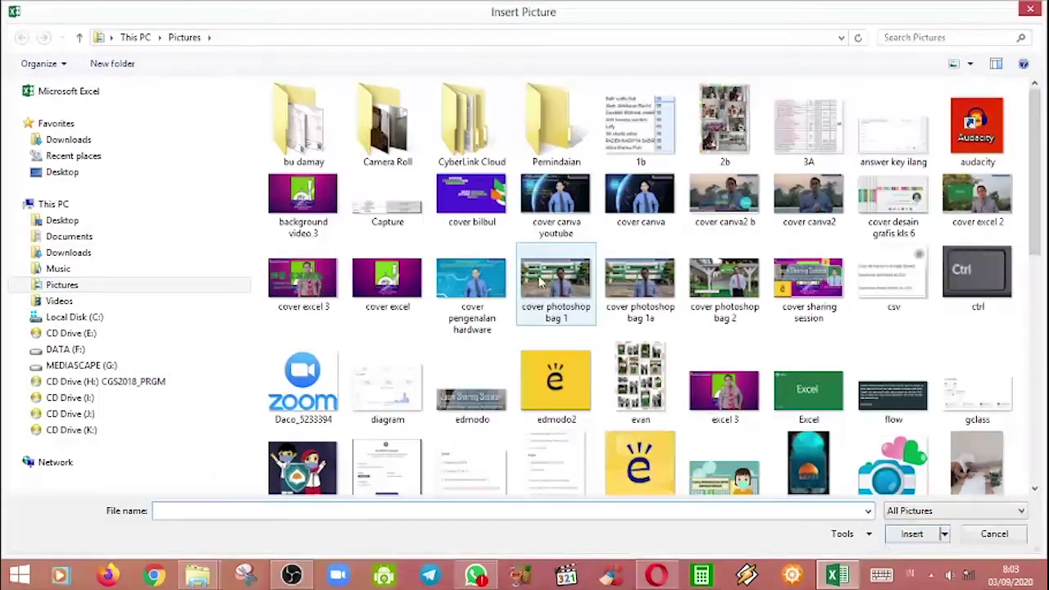
{"action": "left_click", "coordinate": [77, 291]}
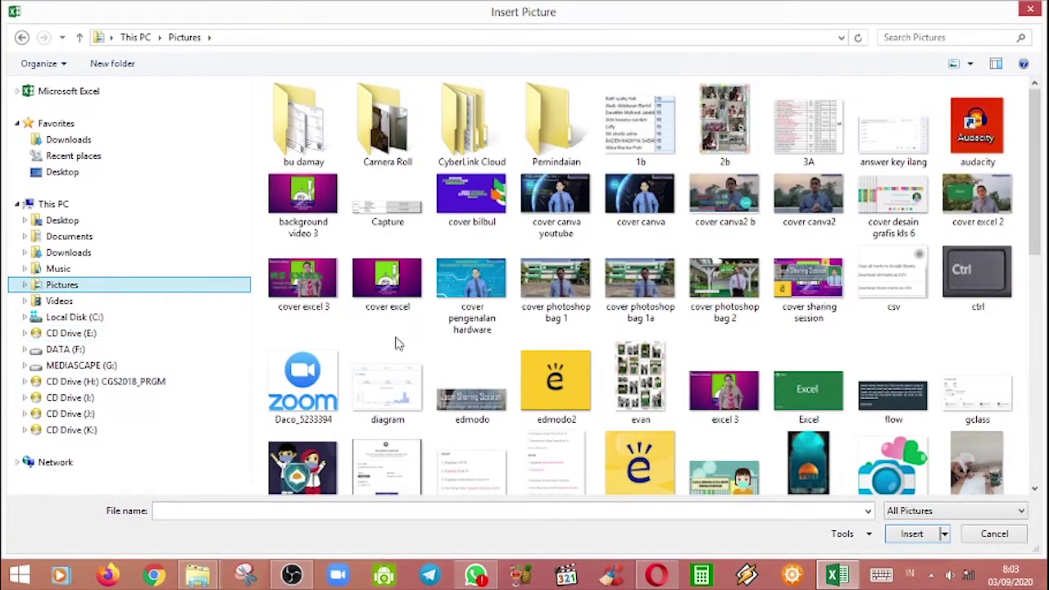
{"action": "mouse_move", "coordinate": [1034, 226]}
{"action": "left_mouse_down"}
{"action": "mouse_move", "coordinate": [1025, 489]}
{"action": "mouse_move", "coordinate": [1025, 236]}
{"action": "left_mouse_up"}
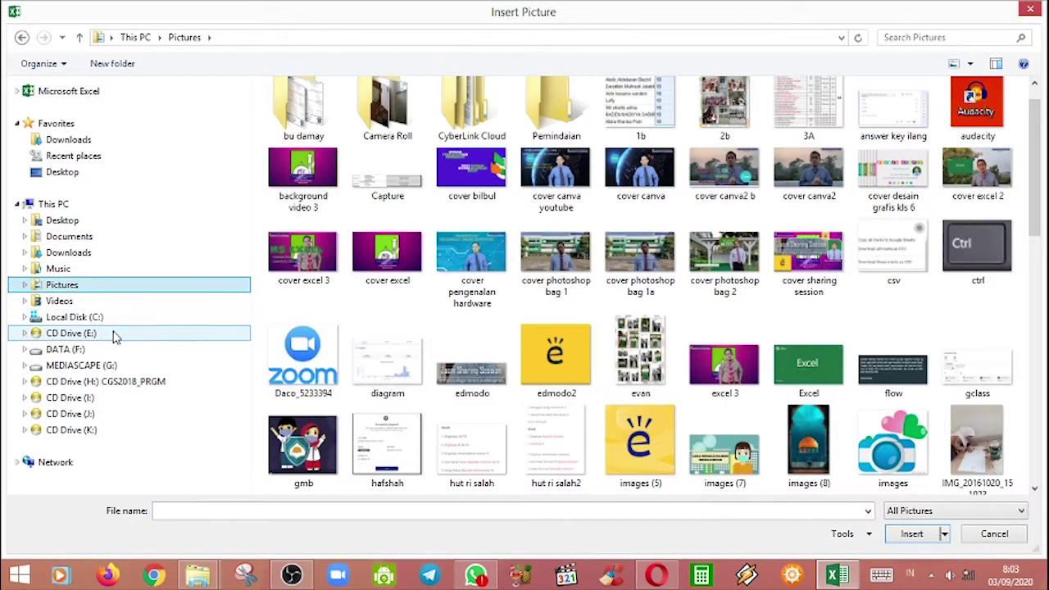
{"action": "left_click", "coordinate": [92, 369]}
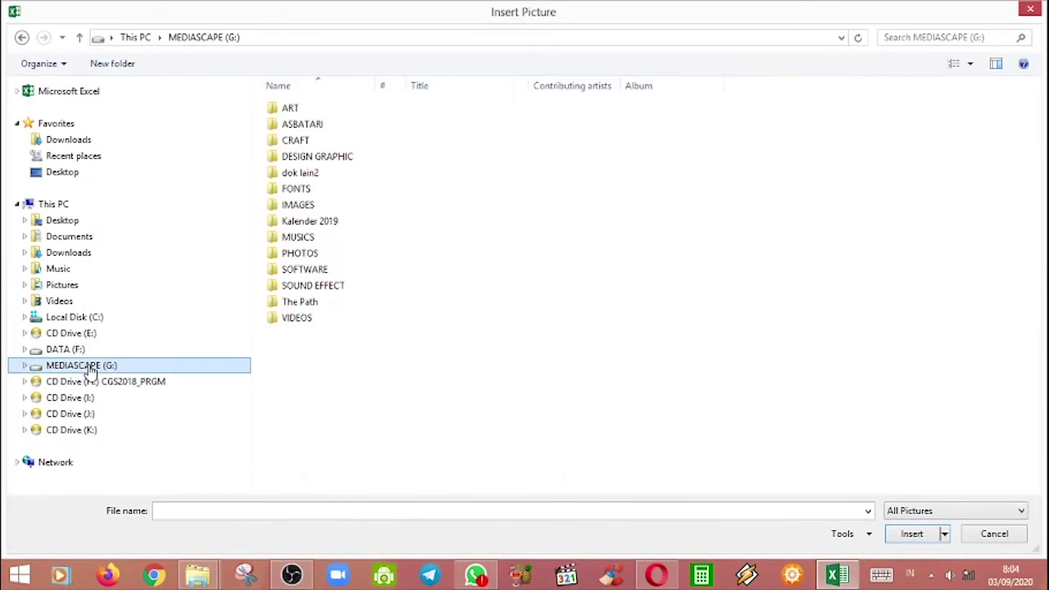
{"action": "left_click", "coordinate": [298, 209]}
{"action": "double_click", "coordinate": [298, 209]}
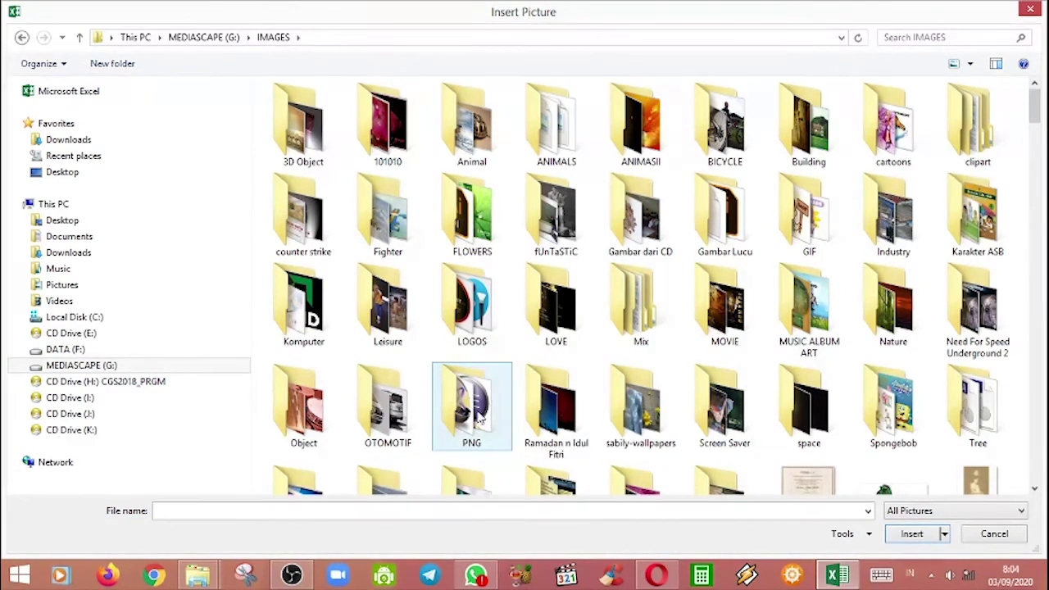
{"action": "double_click", "coordinate": [469, 418]}
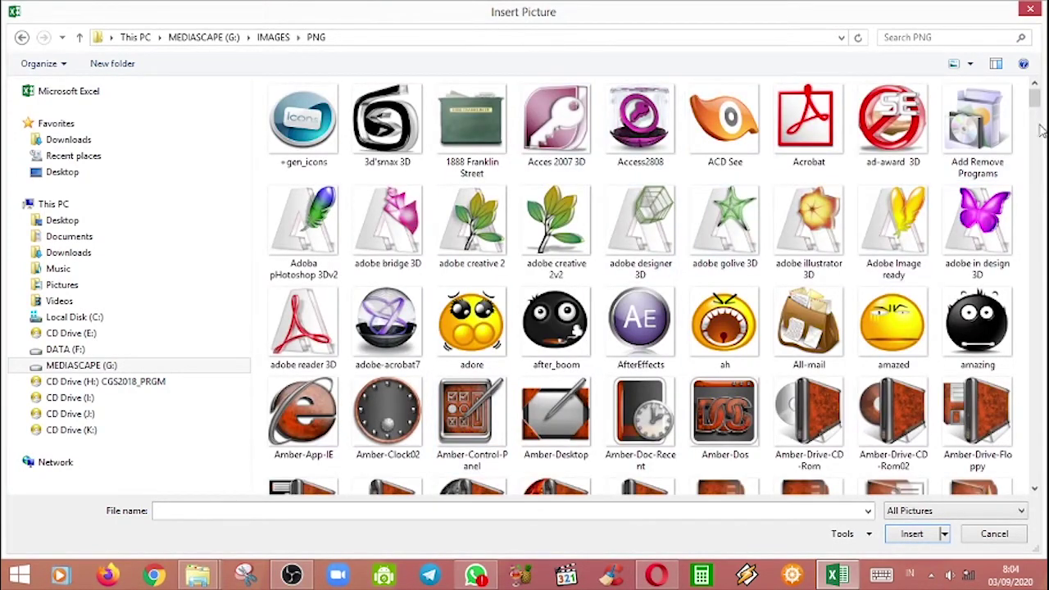
Find the AOL-Messenger-Icon-Akkasone image in the PNG folder and insert it into the worksheet
{"action": "left_click_drag", "start_coordinate": [1034, 99], "coordinate": [1034, 100]}
{"action": "left_click", "coordinate": [665, 288]}
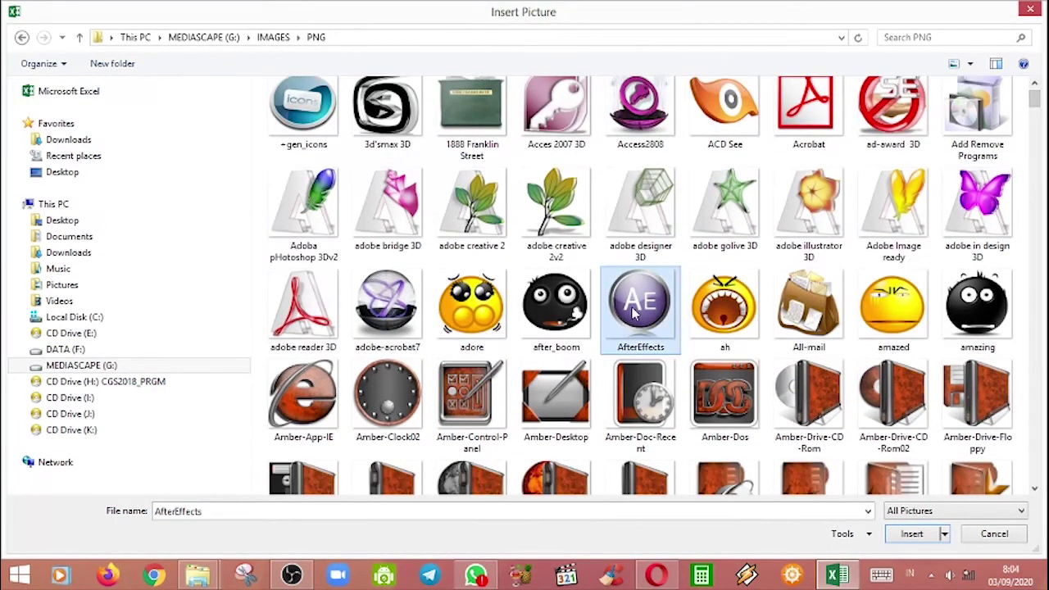
{"action": "scroll", "coordinate": [725, 319], "scroll_direction": "down", "scroll_amount": 6}
{"action": "scroll", "coordinate": [725, 326], "scroll_direction": "down", "scroll_amount": 4}
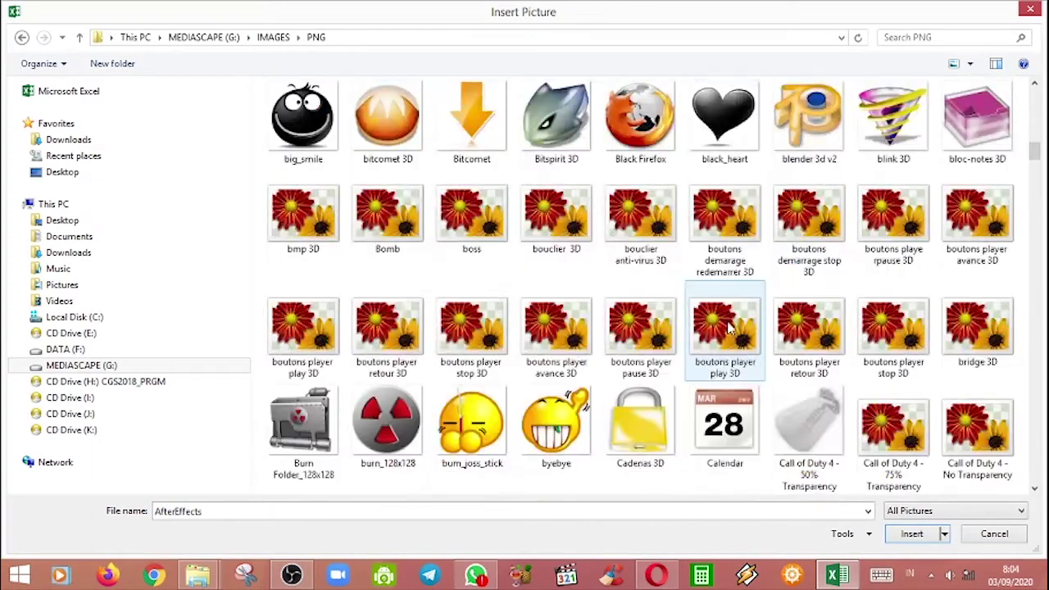
{"action": "scroll", "coordinate": [725, 326], "scroll_direction": "up", "scroll_amount": 7}
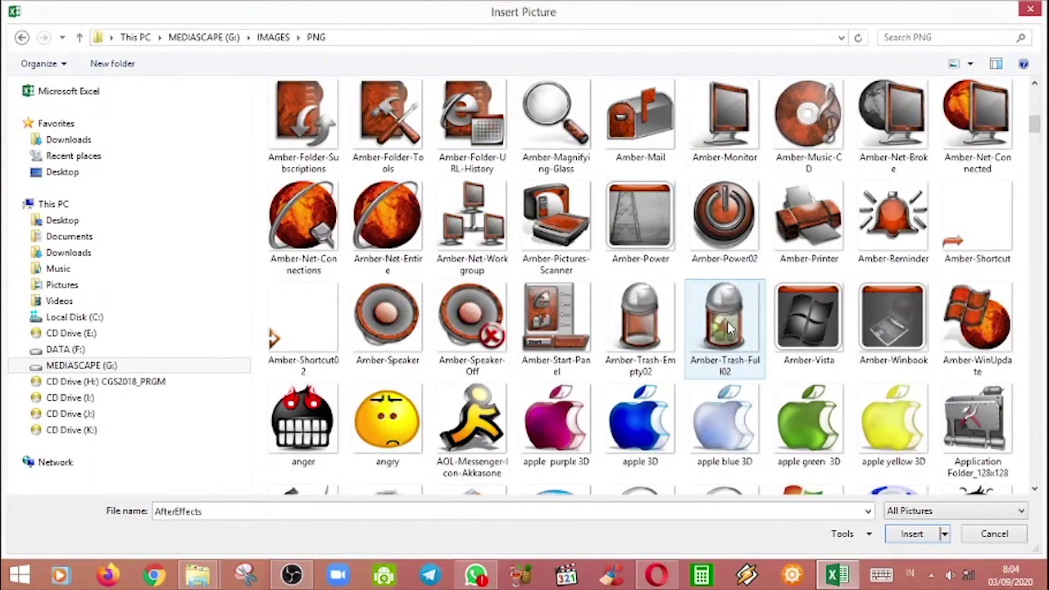
{"action": "left_click", "coordinate": [462, 434]}
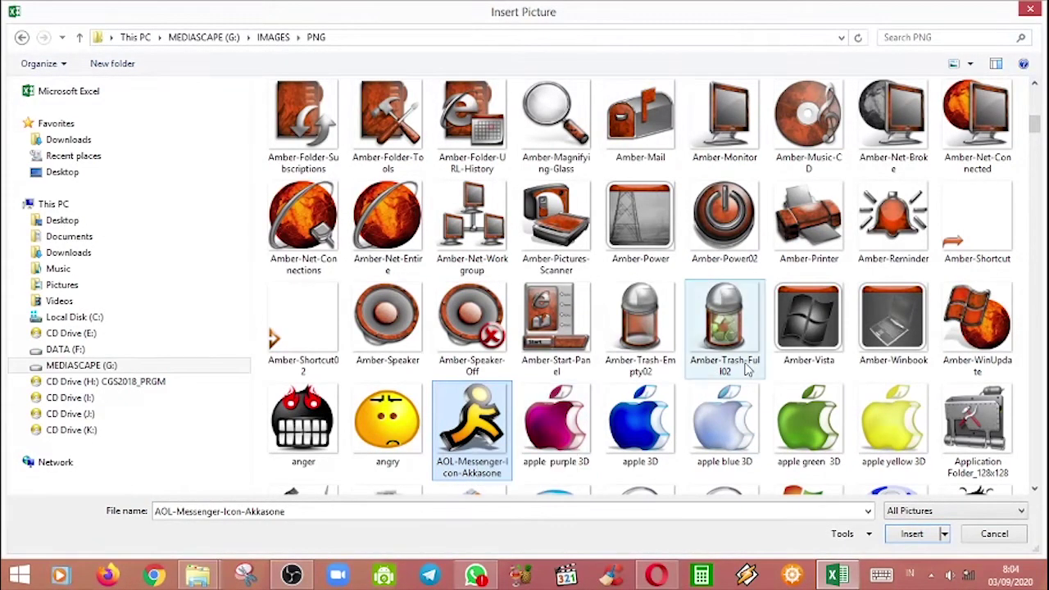
{"action": "left_click", "coordinate": [912, 534]}
Shrink the running-figure picture to about 4.74 cm square and place it over columns K to N, rows 6 to 14
{"action": "left_click_drag", "start_coordinate": [485, 307], "coordinate": [669, 342]}
{"action": "left_click_drag", "start_coordinate": [782, 226], "coordinate": [694, 194]}
{"action": "left_click_drag", "start_coordinate": [659, 245], "coordinate": [641, 311]}
{"action": "left_click", "coordinate": [502, 344]}
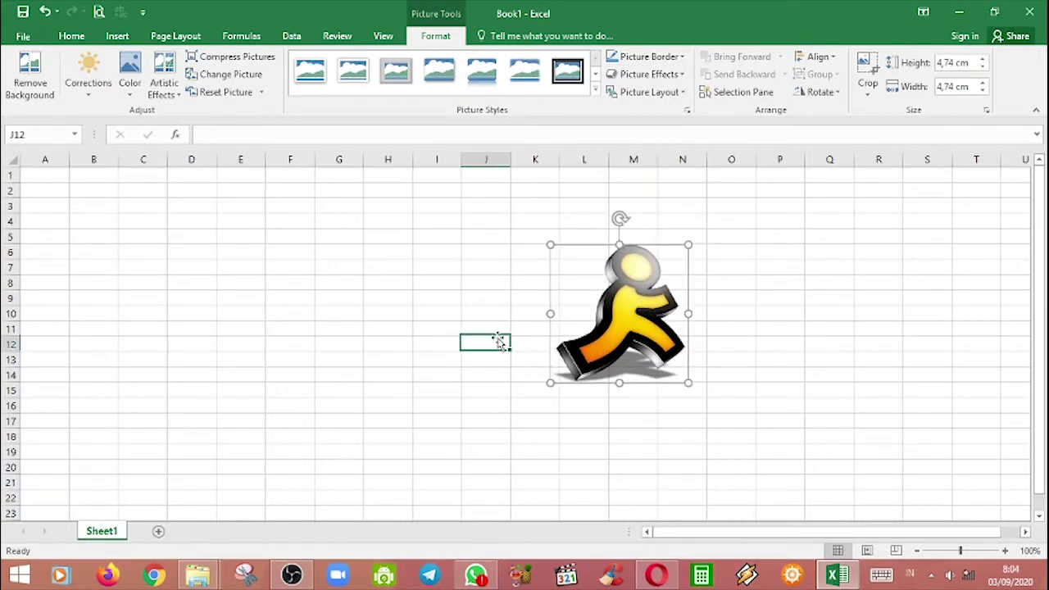
{"action": "left_click", "coordinate": [624, 312]}
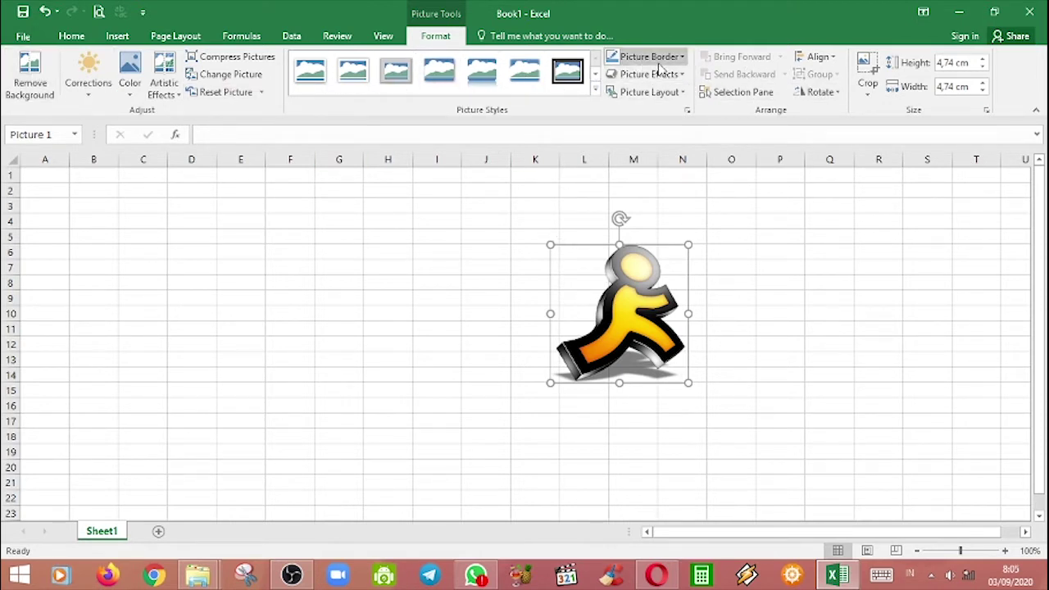
{"action": "left_click", "coordinate": [768, 354]}
{"action": "left_click", "coordinate": [559, 314]}
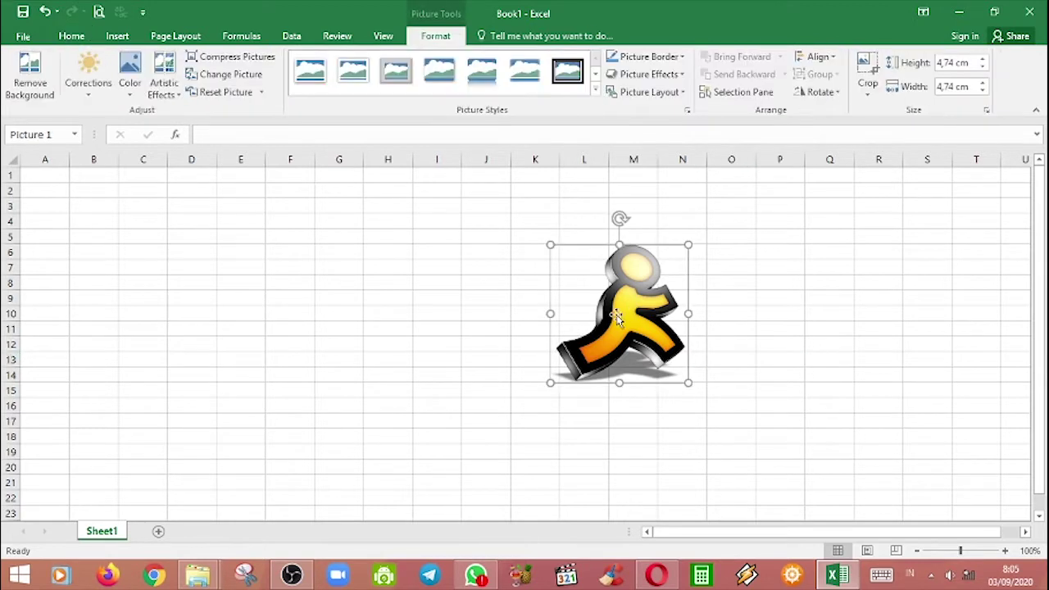
{"action": "left_click", "coordinate": [494, 318]}
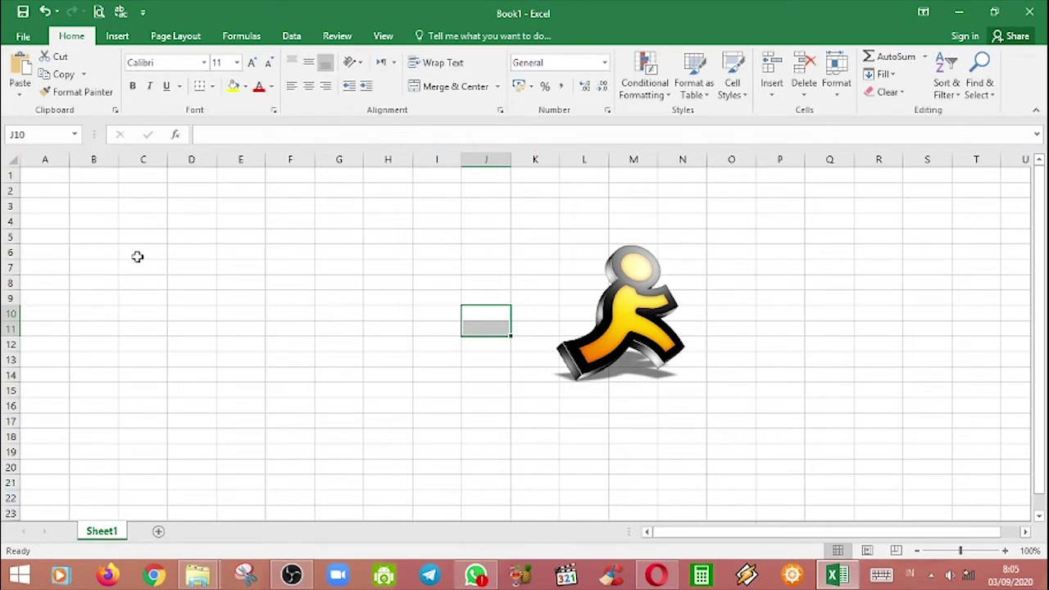
Enter the column header "Nama Barang" in cell A1 with the sheet magnified to 140%
{"action": "left_click", "coordinate": [48, 176]}
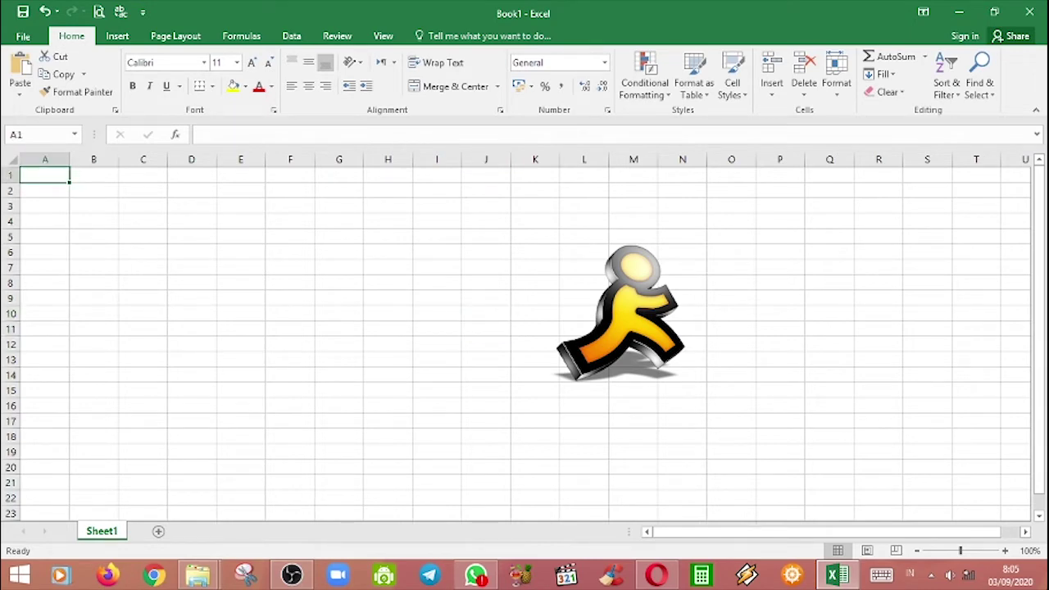
{"action": "left_click", "coordinate": [1005, 550]}
{"action": "left_click", "coordinate": [1005, 551]}
{"action": "left_click", "coordinate": [1005, 551]}
{"action": "left_click", "coordinate": [1005, 550]}
{"action": "left_click_drag", "start_coordinate": [828, 390], "coordinate": [730, 420]}
{"action": "left_click", "coordinate": [74, 191]}
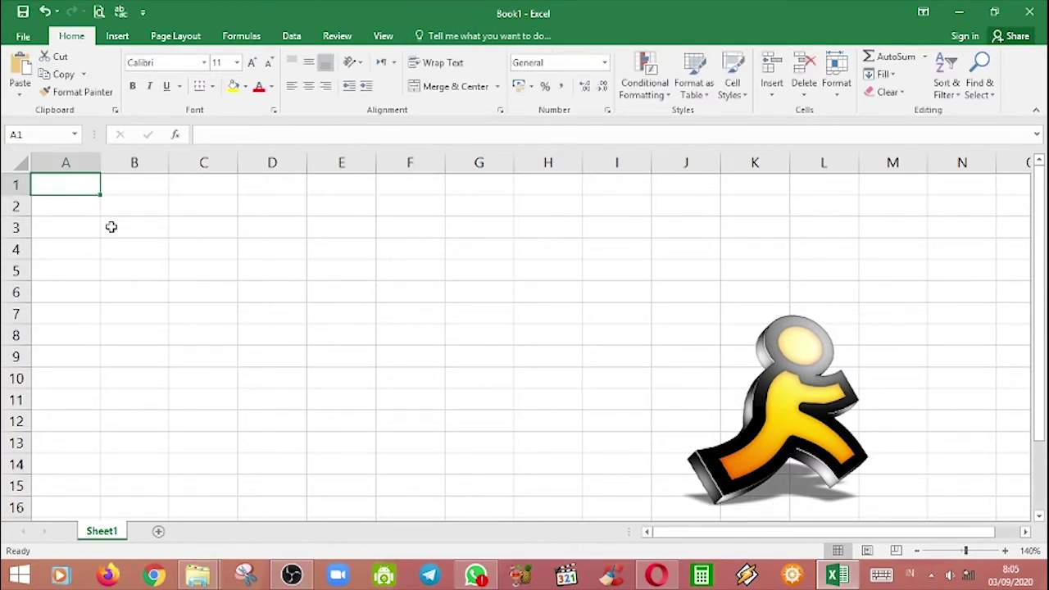
{"action": "type", "text": "N"}
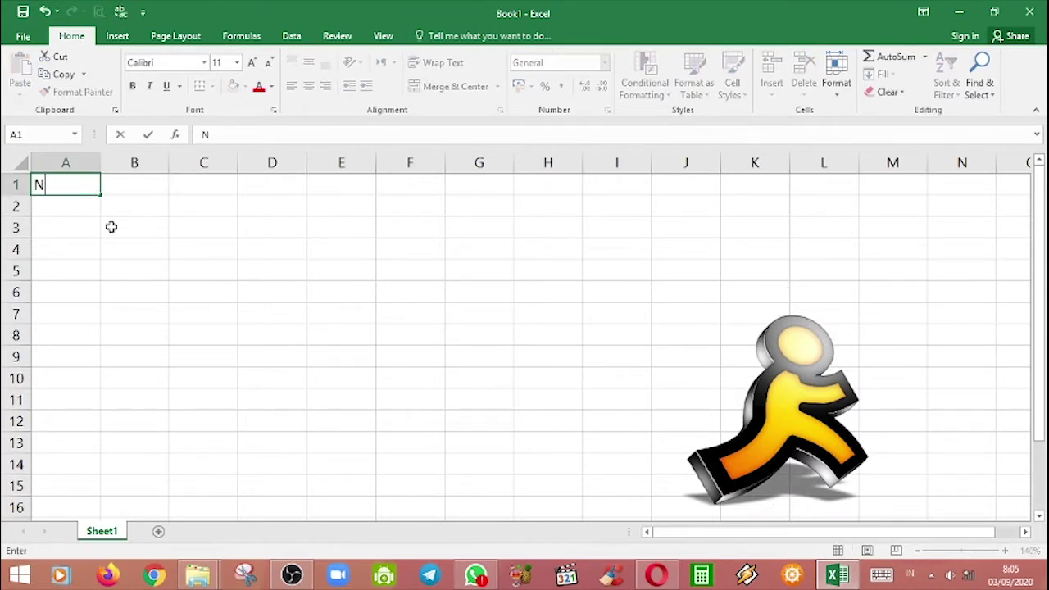
{"action": "key", "text": "Caps_Lock"}
{"action": "type", "text": "ama Barang"}
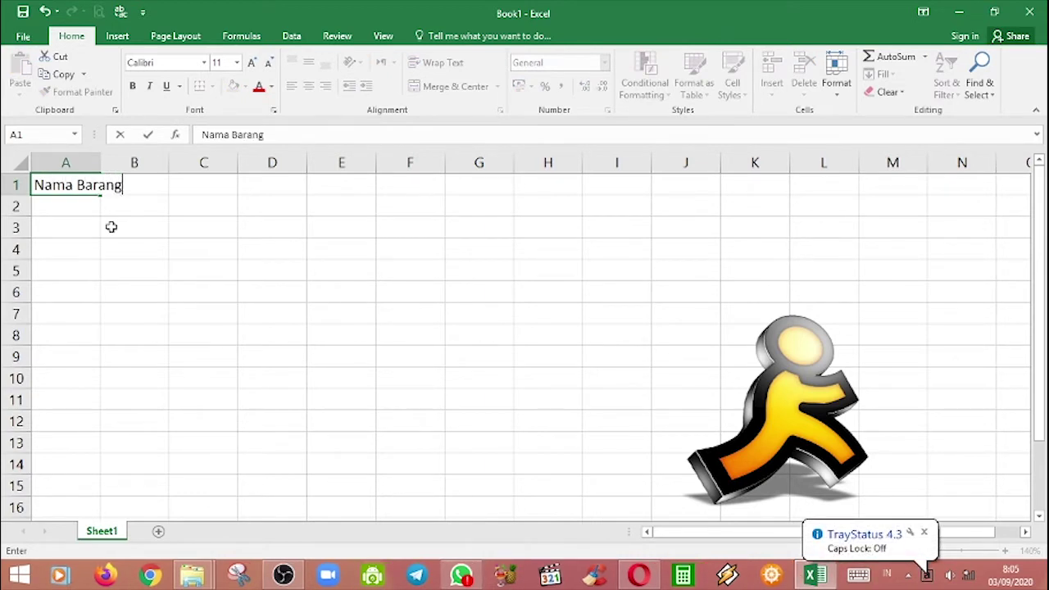
{"action": "key", "text": "Tab"}
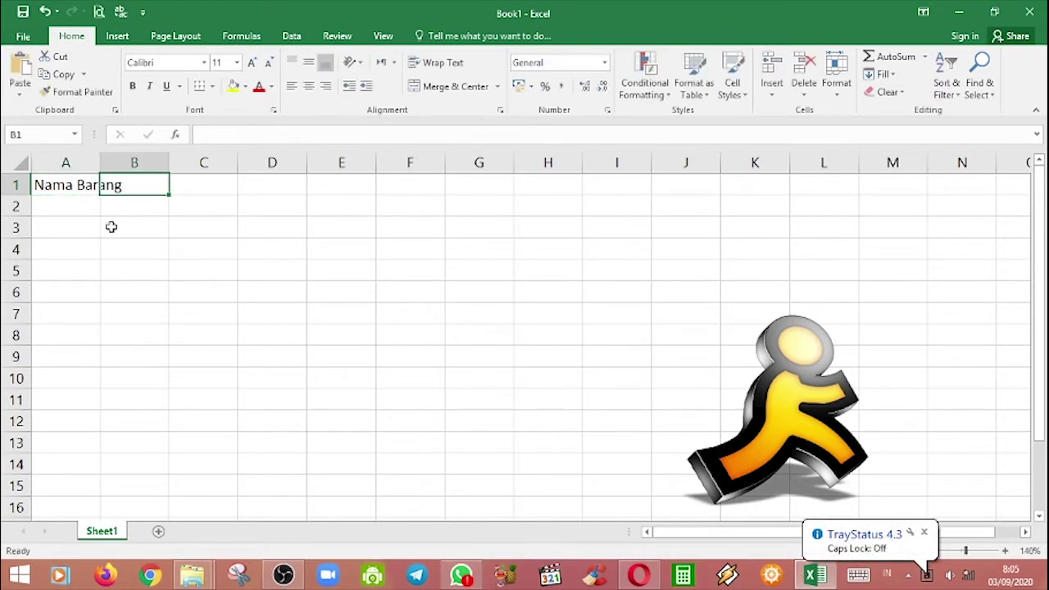
Enter the headers "Harga", "Banyaknya" and "Jumlah" in cells B1, C1 and D1
{"action": "type", "text": "Harga"}
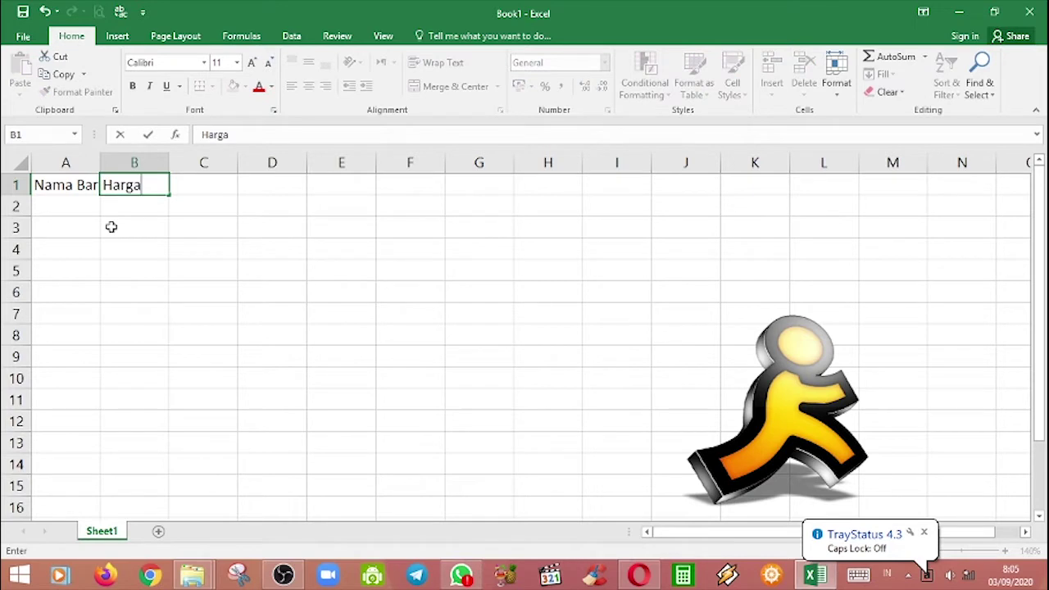
{"action": "key", "text": "Tab"}
{"action": "type", "text": "B"}
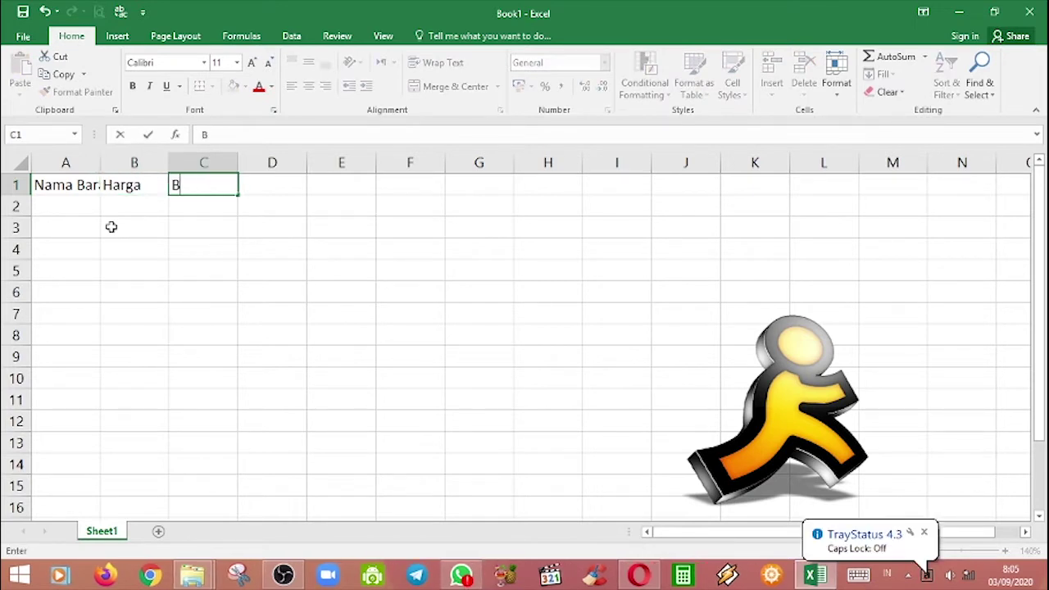
{"action": "type", "text": "anyaknya"}
{"action": "key", "text": "Tab"}
{"action": "type", "text": "Jumlah"}
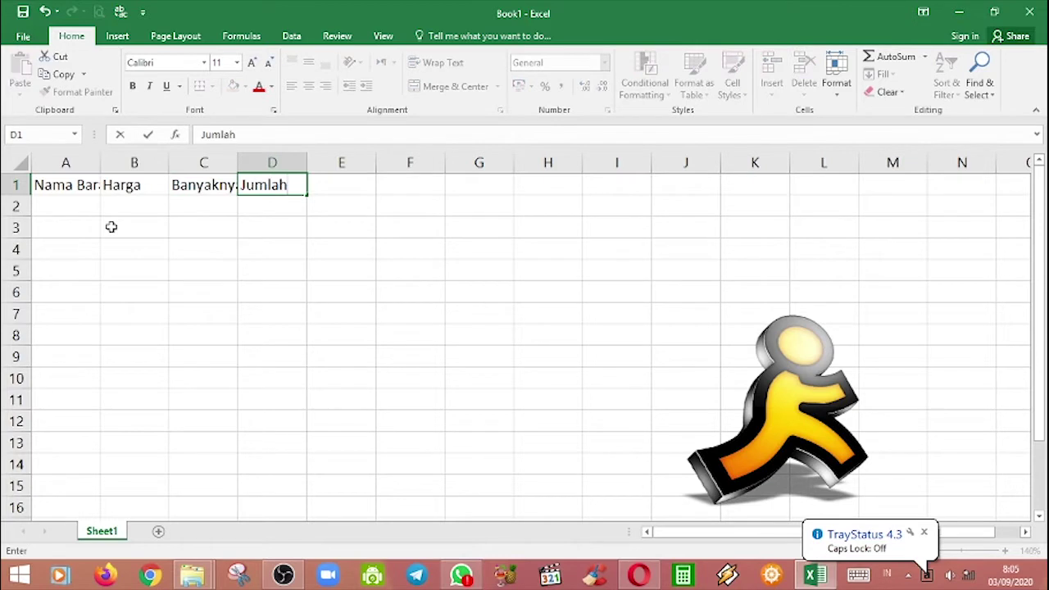
{"action": "left_click", "coordinate": [111, 227]}
Enter the first item name "Pensil" in cell A2 under the Nama Barang header
{"action": "left_click", "coordinate": [79, 214]}
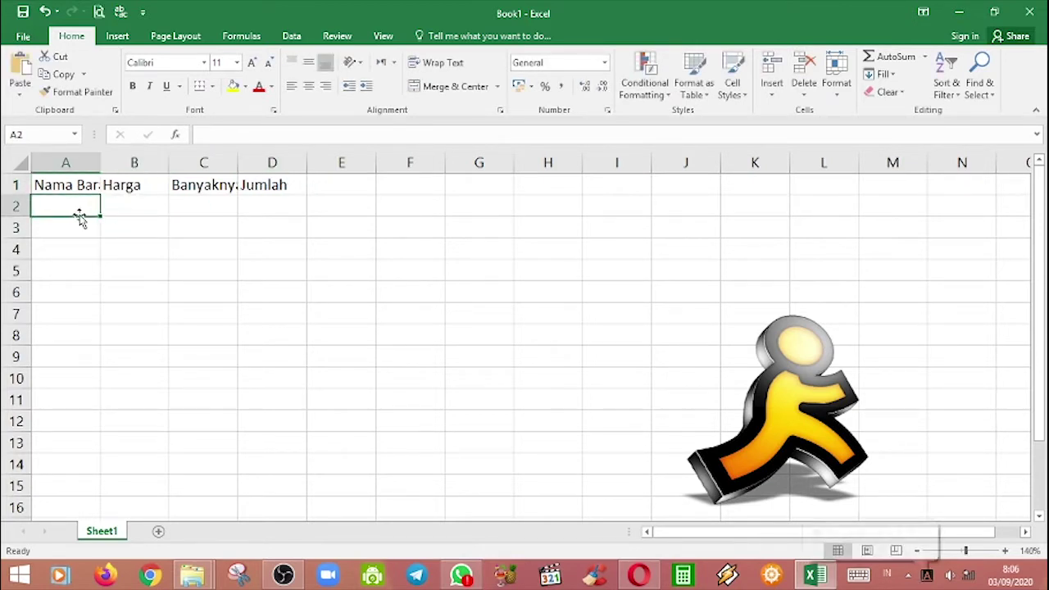
{"action": "type", "text": "pe"}
{"action": "key", "text": "BackSpace"}
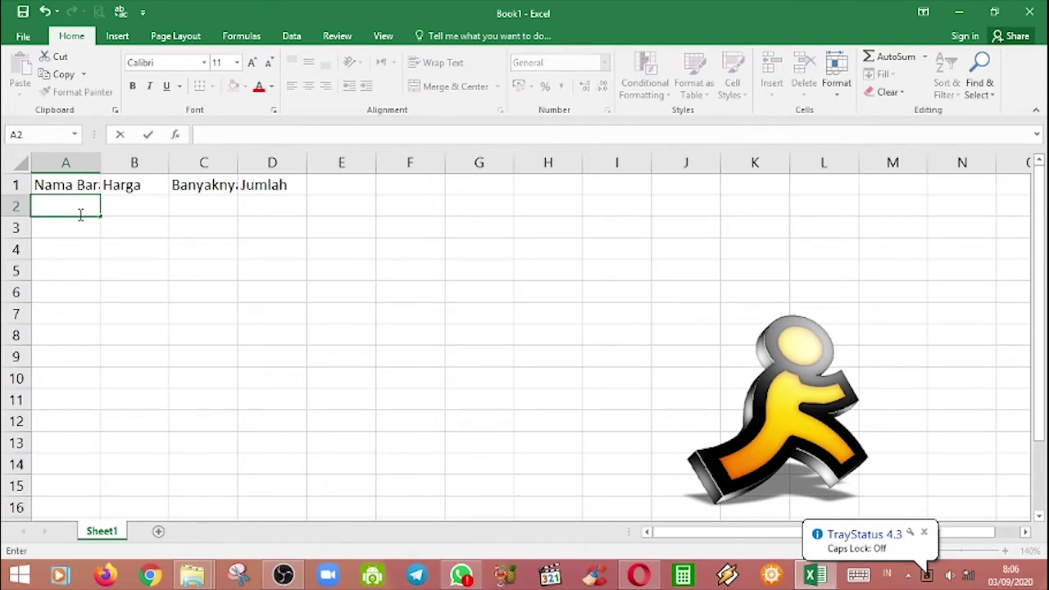
{"action": "key", "text": "Caps_Lock"}
{"action": "type", "text": "P"}
{"action": "key", "text": "Caps_Lock"}
{"action": "type", "text": "ensil"}
{"action": "key", "text": "Return"}
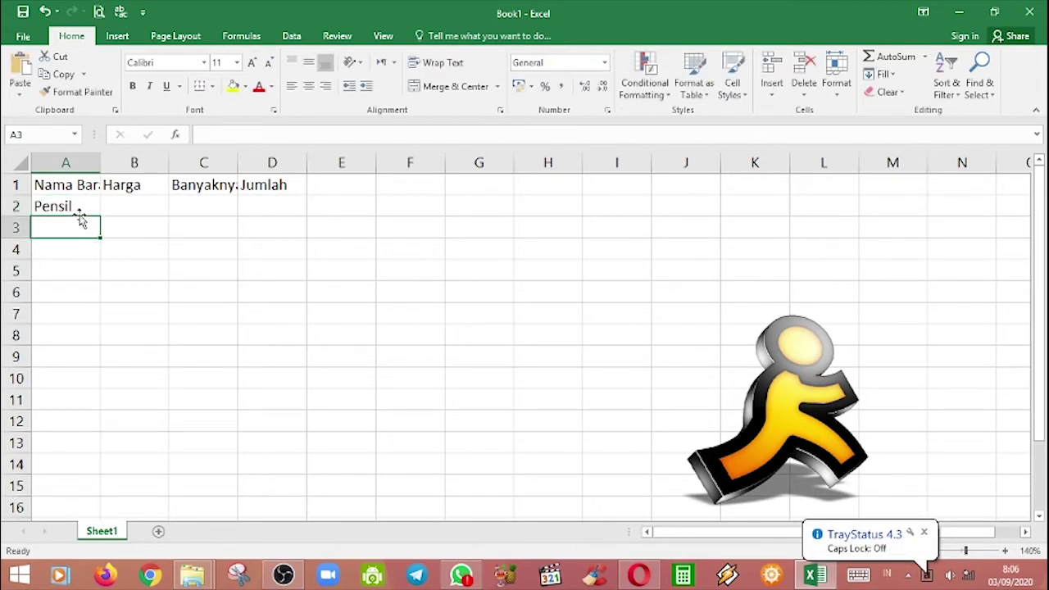
Enter the second item name "Penggaris" in cell A3
{"action": "key", "text": "Caps_Lock"}
{"action": "type", "text": "P"}
{"action": "key", "text": "Caps_Lock"}
{"action": "type", "text": "engg"}
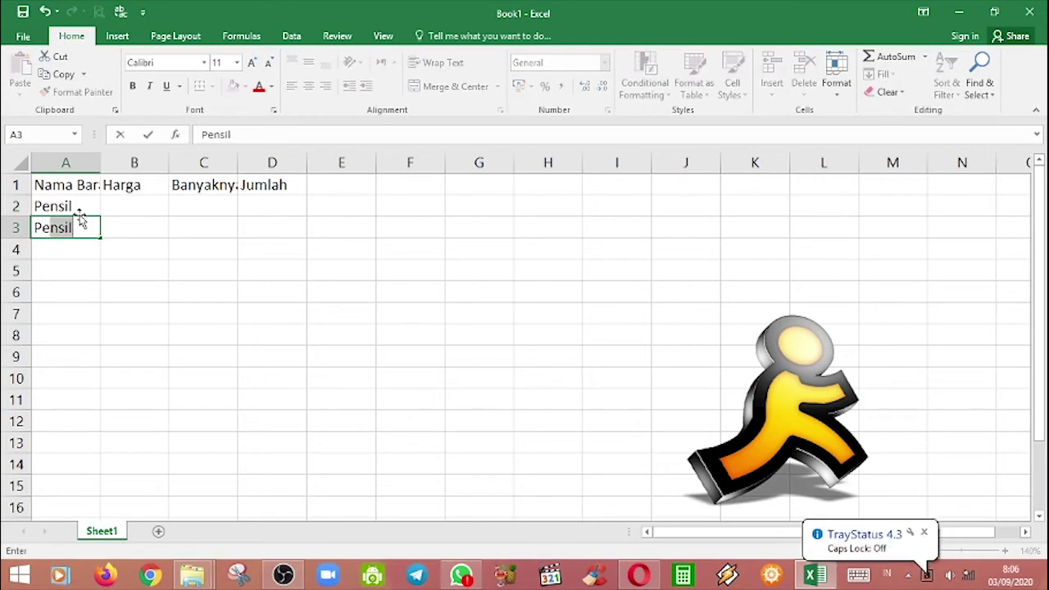
{"action": "type", "text": "aris"}
{"action": "key", "text": "Return"}
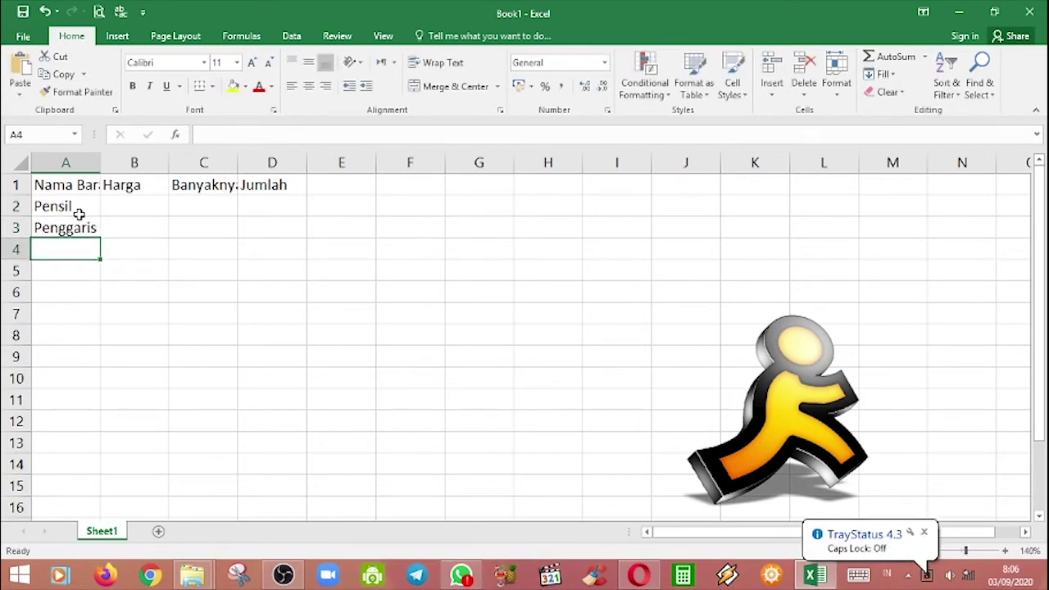
Enter the third item name "Buku Tulis" in cell A4
{"action": "key", "text": "Caps_Lock"}
{"action": "type", "text": "B"}
{"action": "key", "text": "Caps_Lock"}
{"action": "type", "text": "uku"}
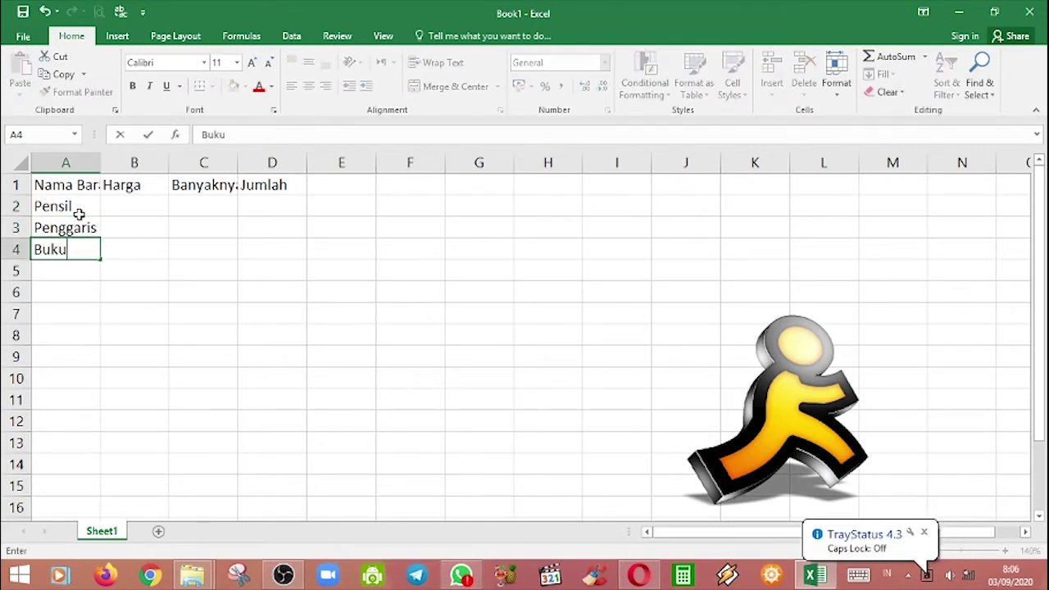
{"action": "type", "text": " T"}
{"action": "key", "text": "Caps_Lock"}
{"action": "type", "text": "ulis"}
{"action": "key", "text": "Return"}
Enter the label "TOTAL" in cell A5 below the item names
{"action": "key", "text": "Caps_Lock"}
{"action": "type", "text": "TOTAL"}
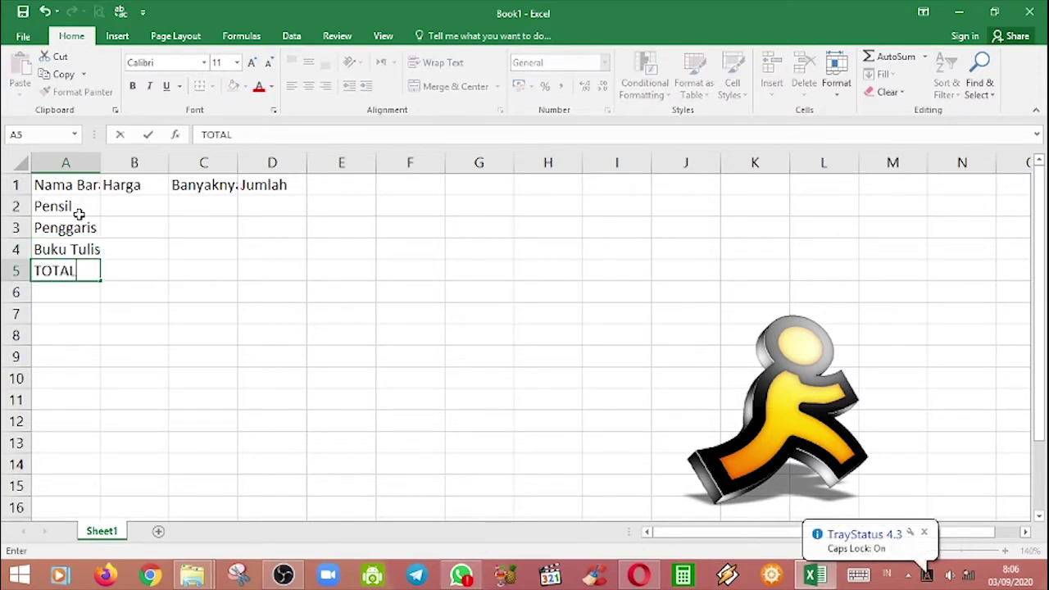
{"action": "key", "text": "Return"}
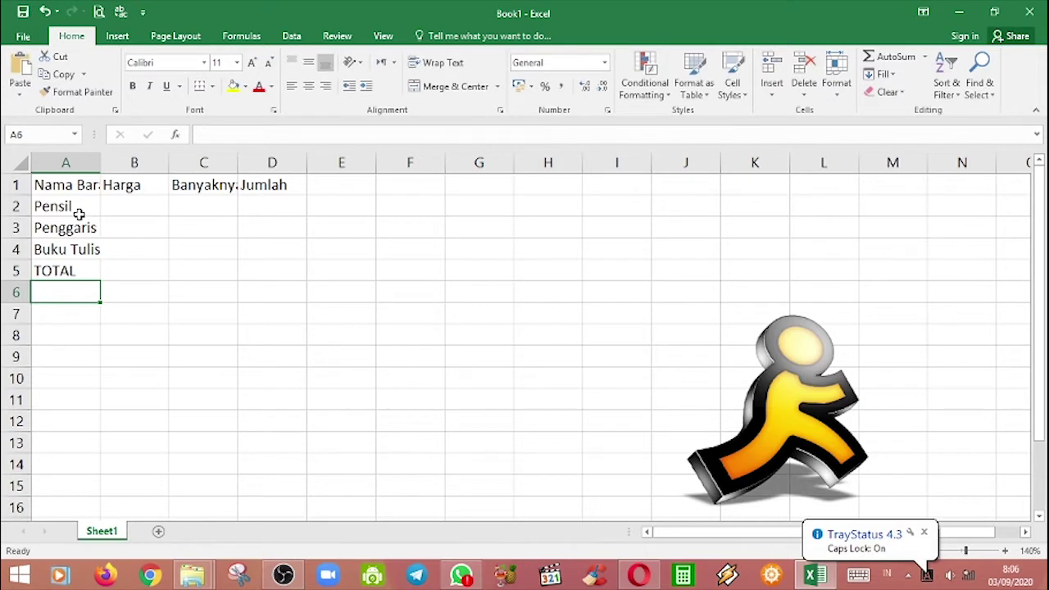
Extend the TOTAL label in cell A5 to read "TOTAL (SUM)"
{"action": "key", "text": "Up"}
{"action": "key", "text": "F2"}
{"action": "type", "text": "V"}
{"action": "key", "text": "BackSpace"}
{"action": "type", "text": "("}
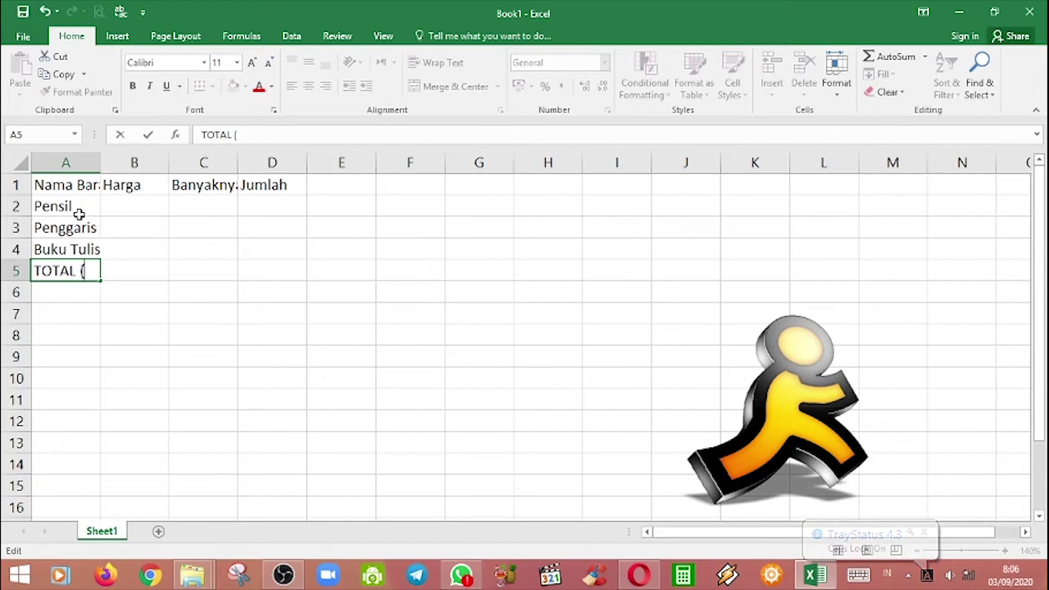
{"action": "type", "text": "SUM"}
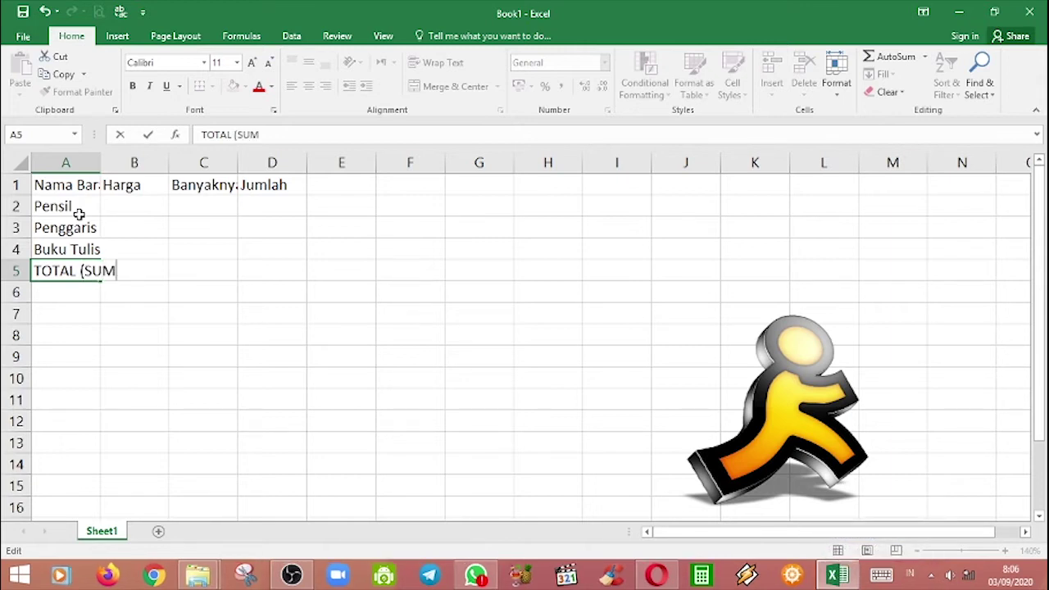
{"action": "key", "text": "Return"}
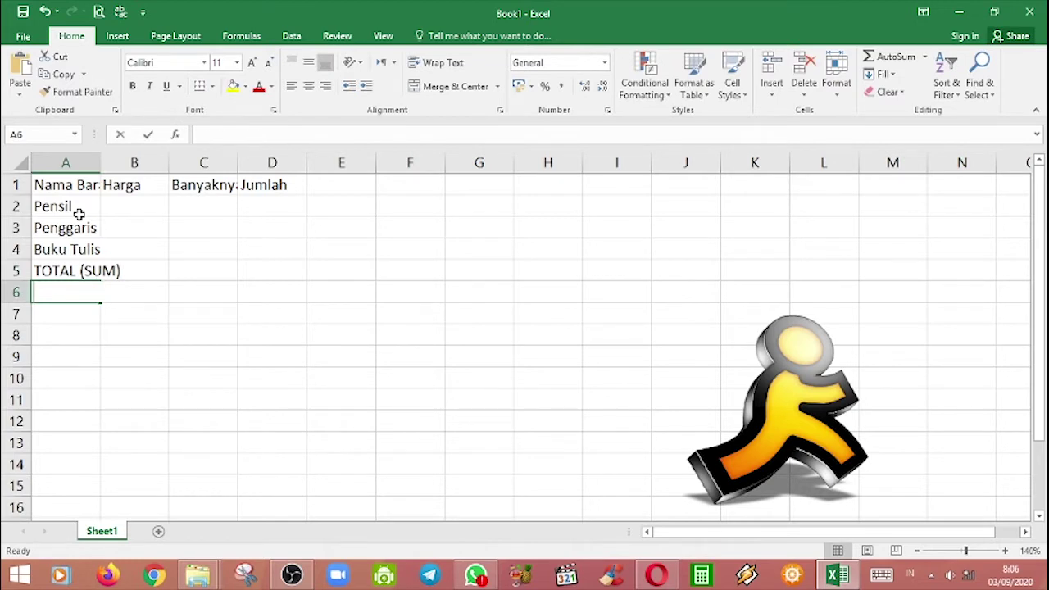
Enter the labels "NILAI RATA-RATA (AVERAGE)" in cell A6 and "NILAI TERBESAR (MAX)" in cell A7
{"action": "type", "text": "NILAI RATA0"}
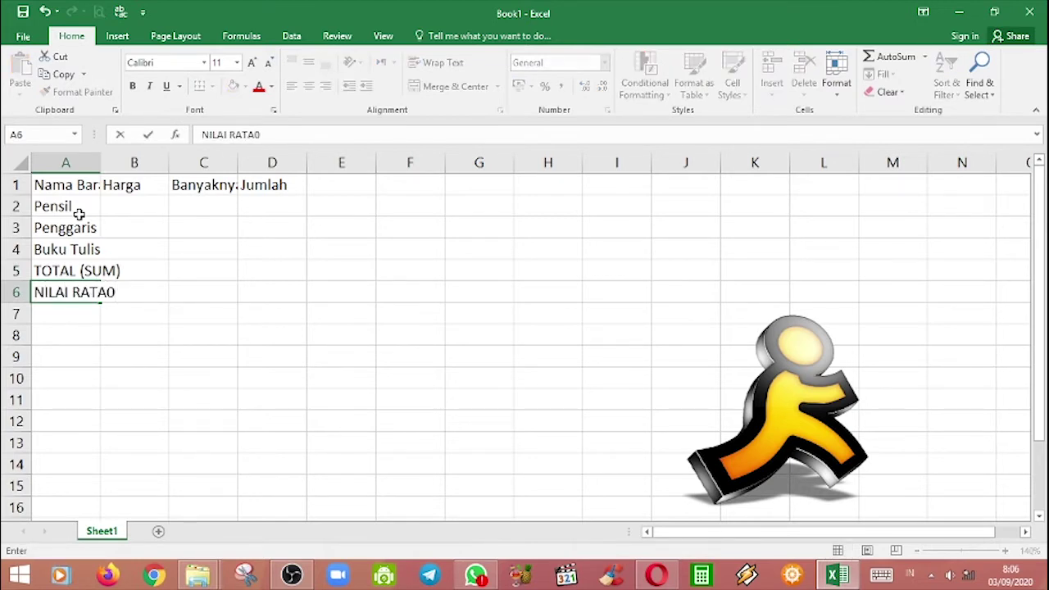
{"action": "key", "text": "BackSpace"}
{"action": "type", "text": "-RATA (AVERAGE"}
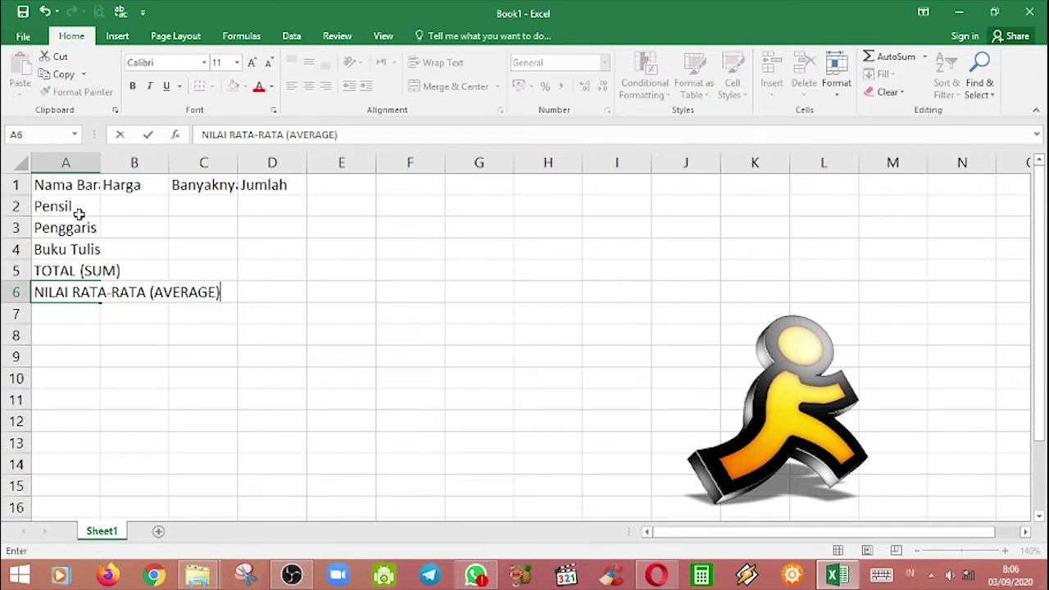
{"action": "key", "text": "Return"}
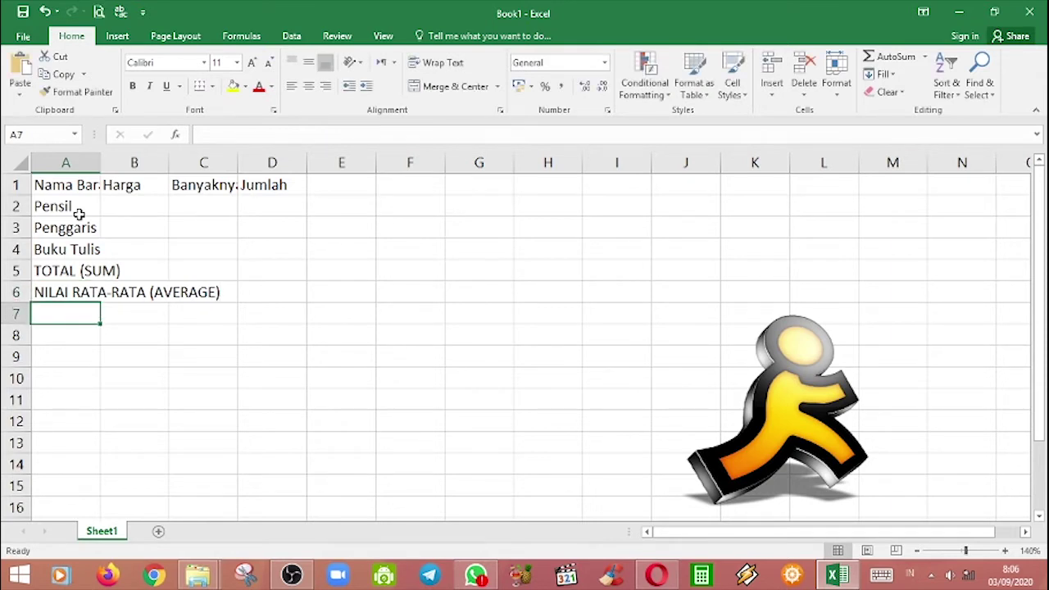
{"action": "type", "text": "NILAI TERBESAR (MAX"}
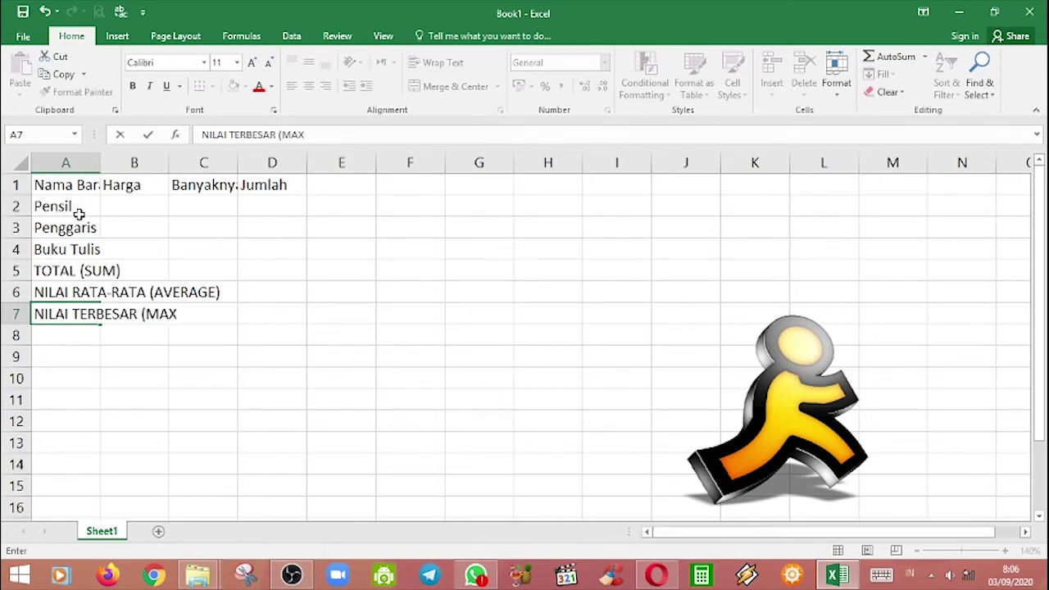
{"action": "key", "text": "Return"}
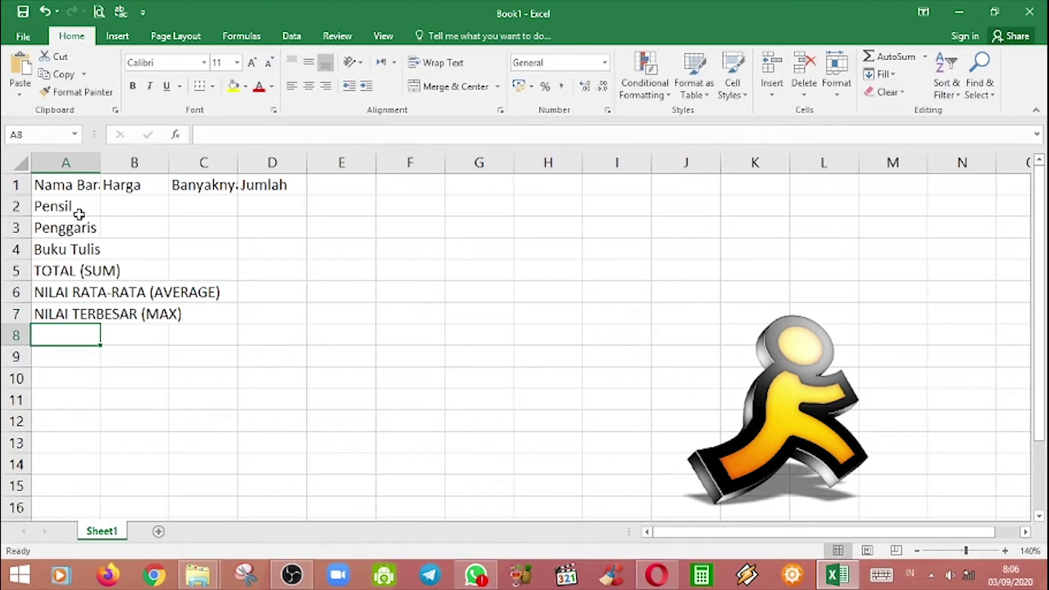
Enter the label "NILAI TERKECIL (MIN)" in cell A8 and widen column A to fit its longest label
{"action": "type", "text": "NILAI TER"}
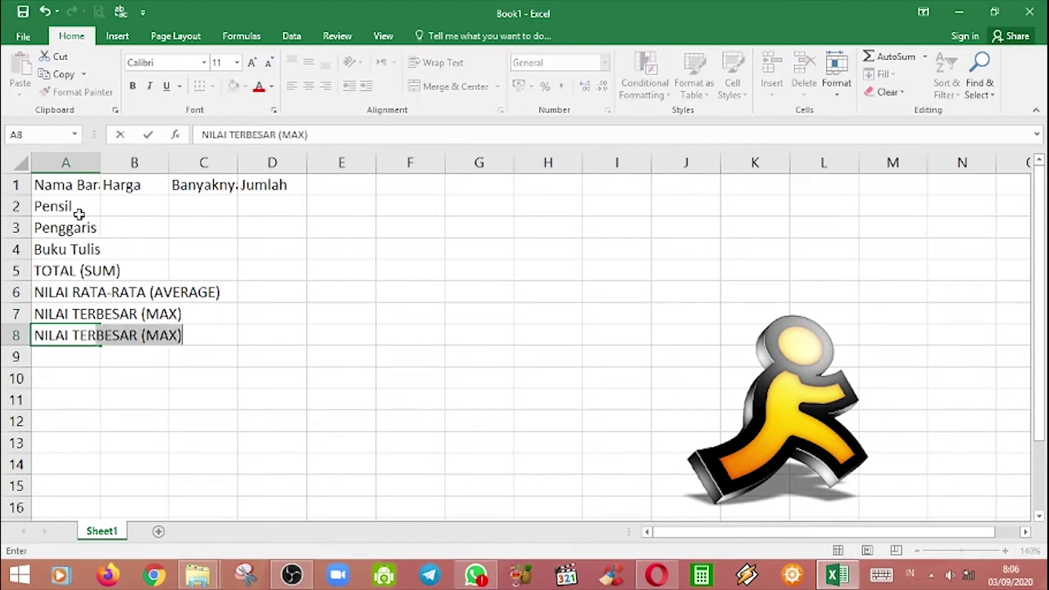
{"action": "type", "text": "KECIL"}
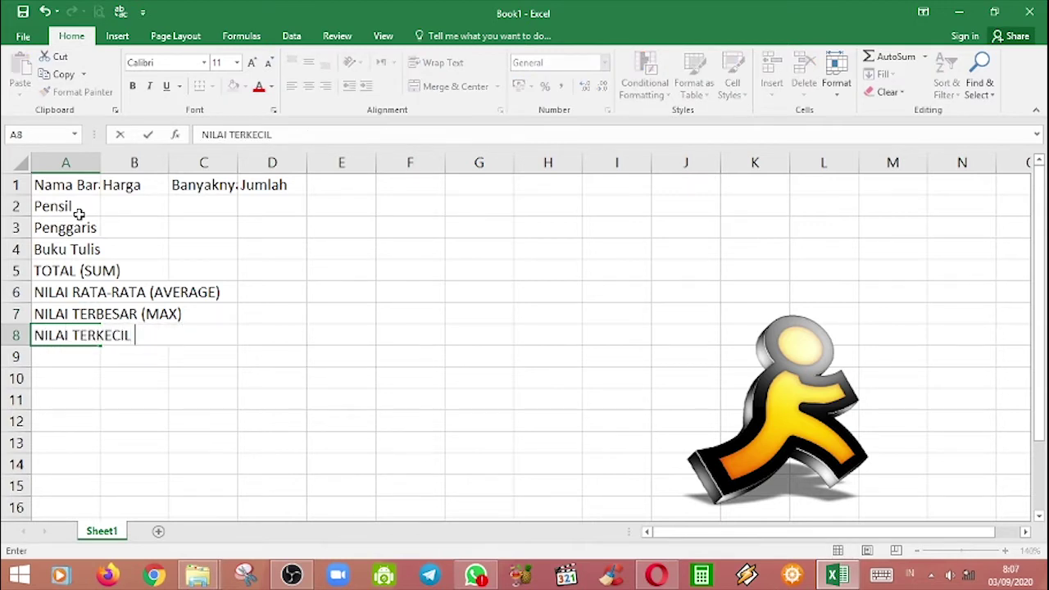
{"action": "type", "text": " MIN"}
{"action": "key", "text": "BackSpace"}
{"action": "key", "text": "BackSpace"}
{"action": "key", "text": "BackSpace"}
{"action": "type", "text": "(MIN"}
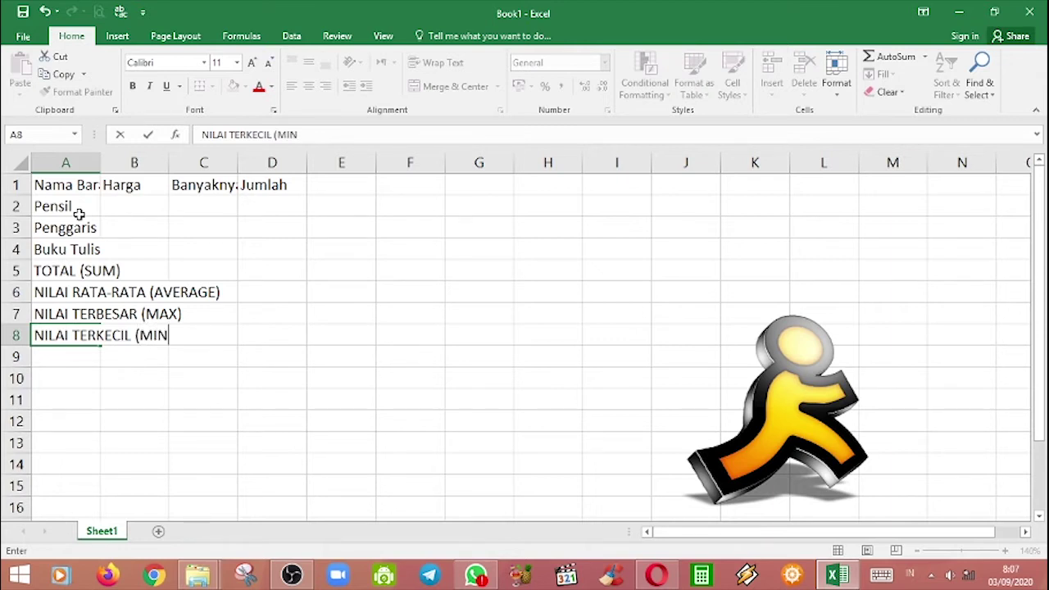
{"action": "left_click", "coordinate": [402, 400]}
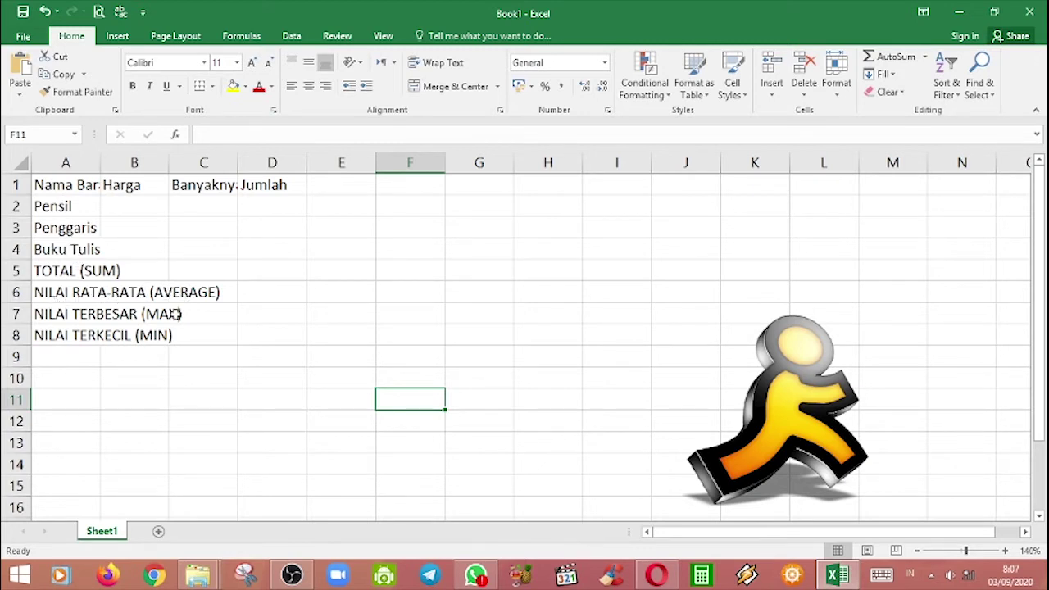
{"action": "left_click_drag", "start_coordinate": [100, 162], "coordinate": [262, 185]}
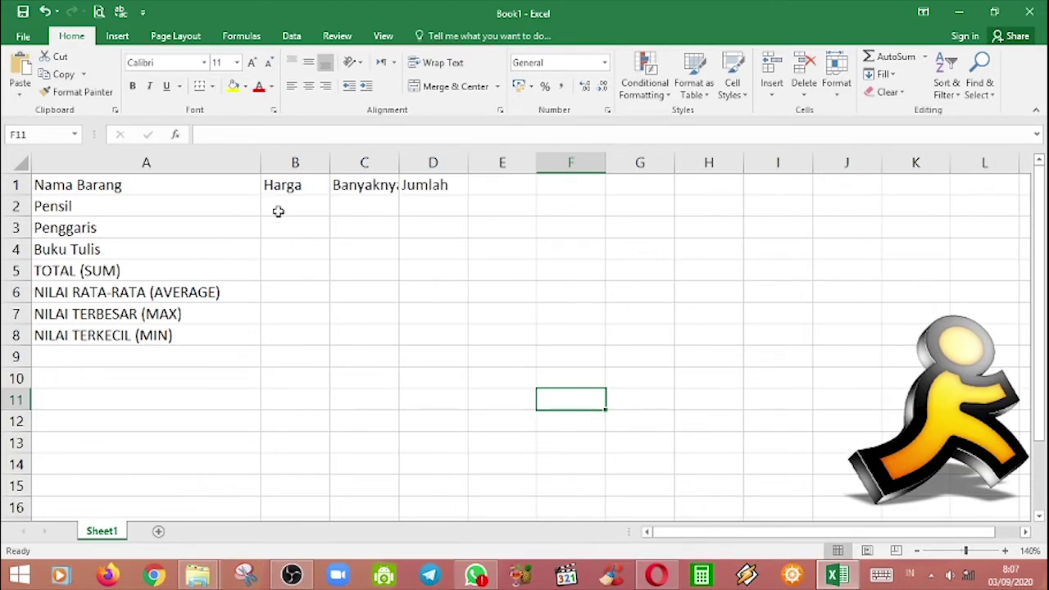
Enter the Harga prices 800 for Pensil, 1500 for Penggaris and 1200 for Buku Tulis in cells B2 to B4
{"action": "left_click", "coordinate": [282, 207]}
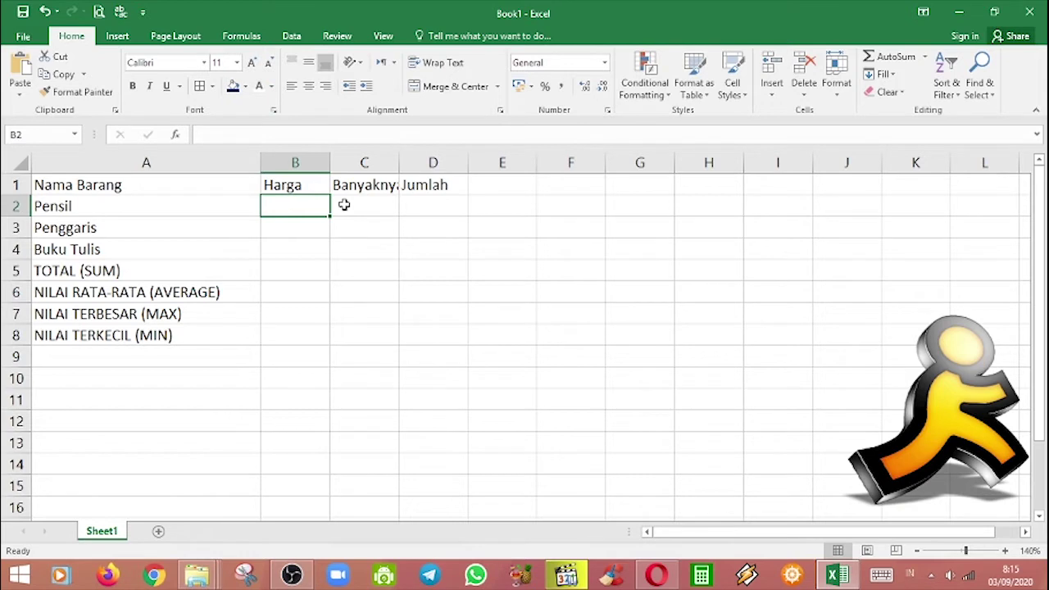
{"action": "type", "text": "800"}
{"action": "key", "text": "Return"}
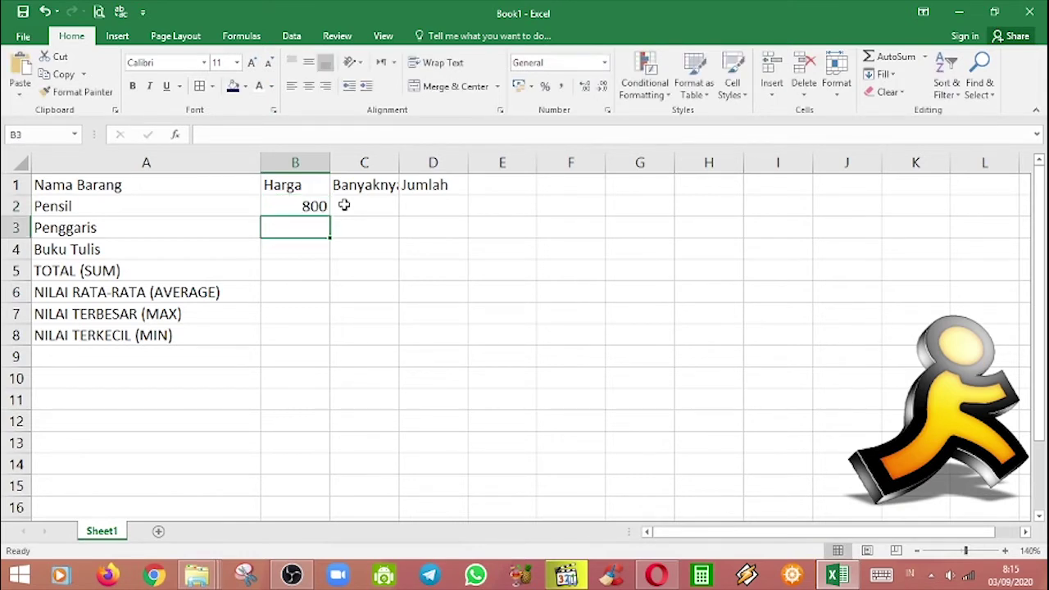
{"action": "type", "text": "1500"}
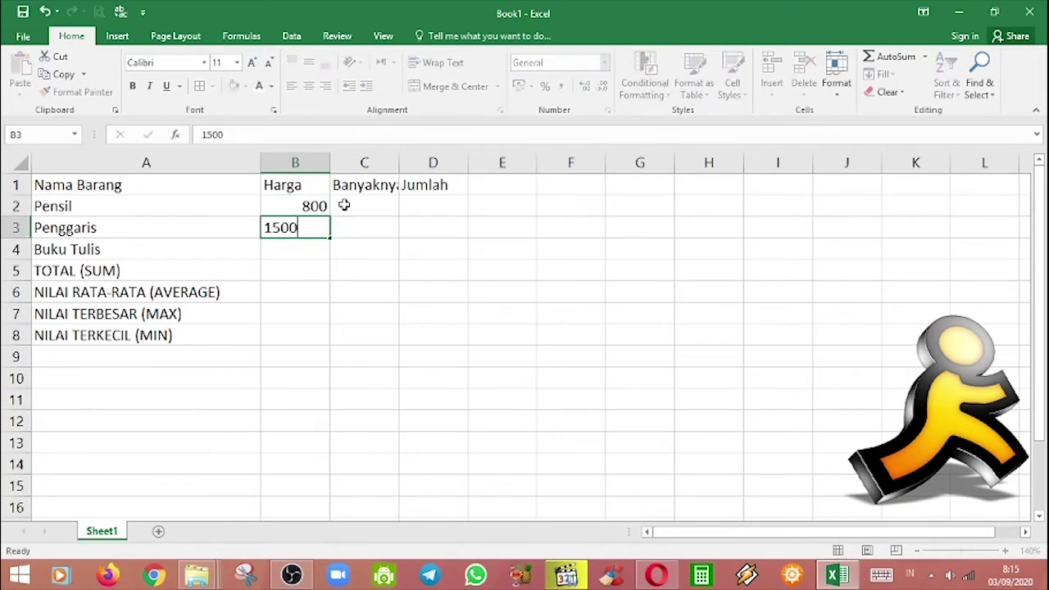
{"action": "key", "text": "Return"}
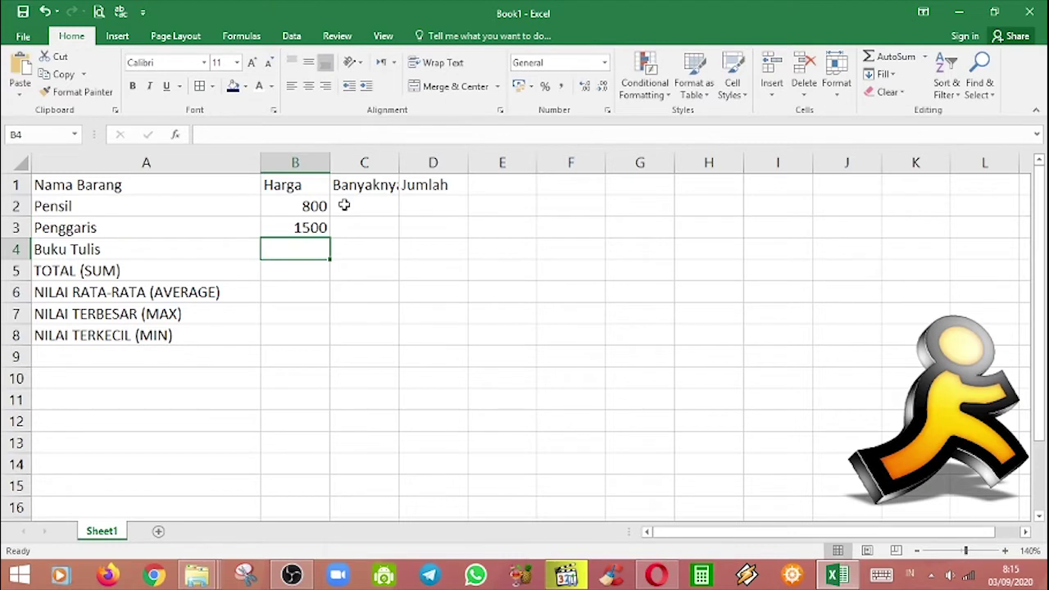
{"action": "type", "text": "1200"}
{"action": "key", "text": "Return"}
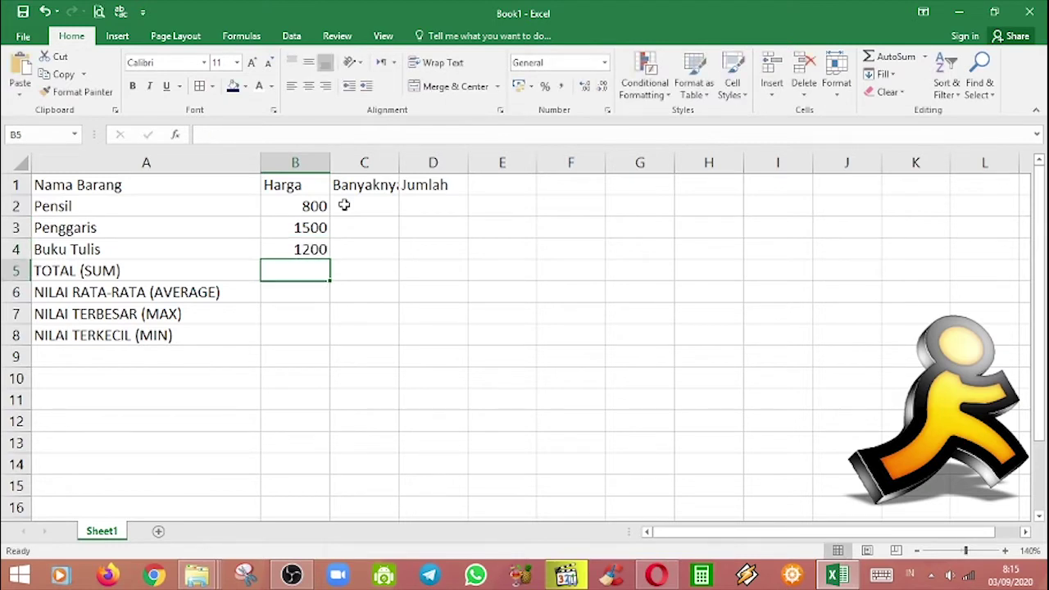
Enter the quantities 5, 2 and 12 in cells C2 to C4 and widen column C to fit the Banyaknya header
{"action": "left_click", "coordinate": [344, 206]}
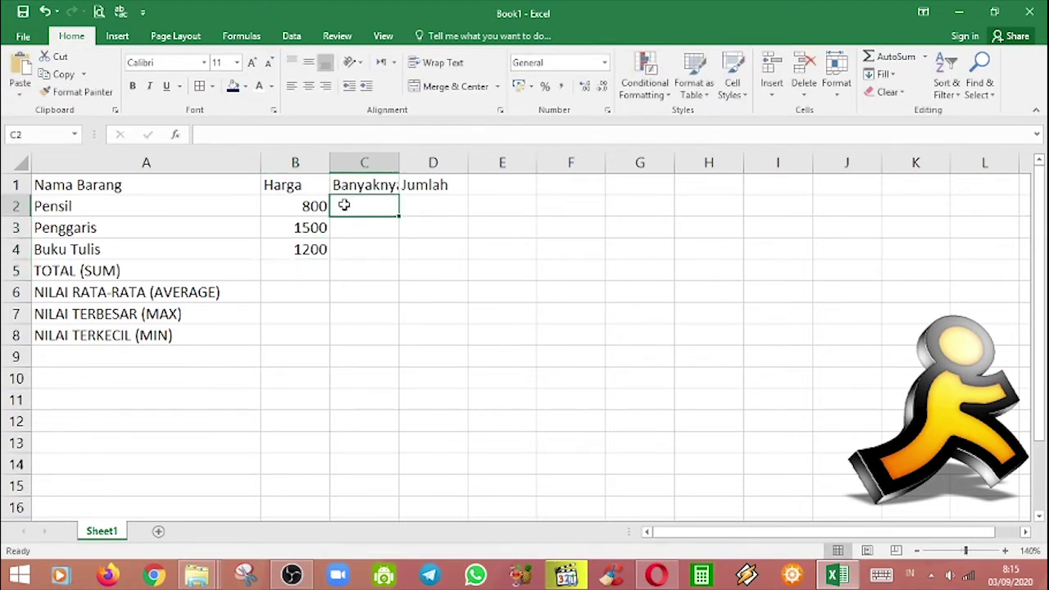
{"action": "type", "text": "5"}
{"action": "key", "text": "Return"}
{"action": "type", "text": "2"}
{"action": "key", "text": "Return"}
{"action": "type", "text": "12"}
{"action": "key", "text": "Return"}
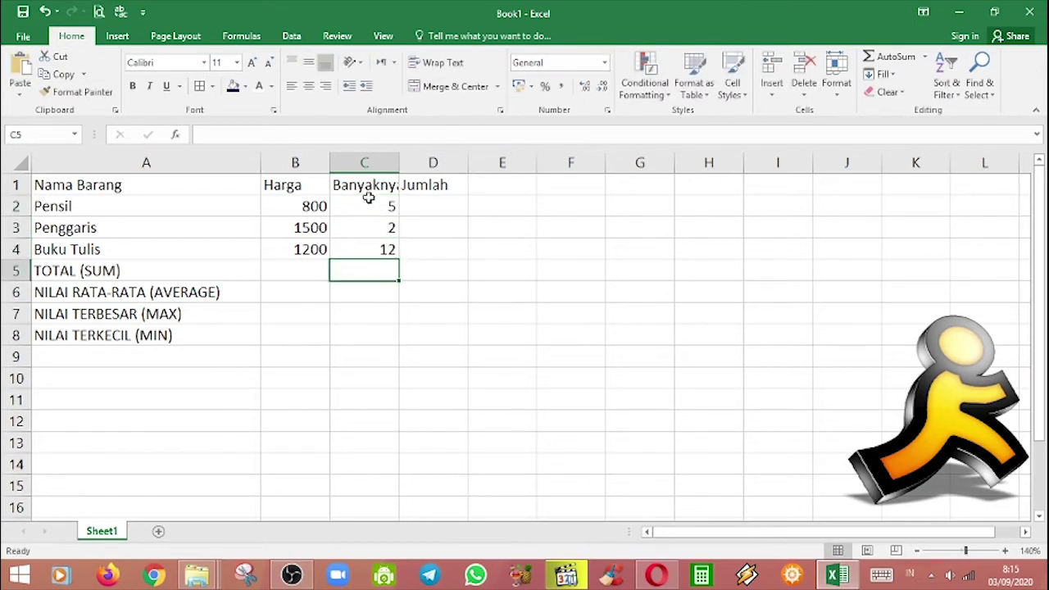
{"action": "left_click_drag", "start_coordinate": [399, 161], "coordinate": [427, 163]}
{"action": "left_click", "coordinate": [326, 334]}
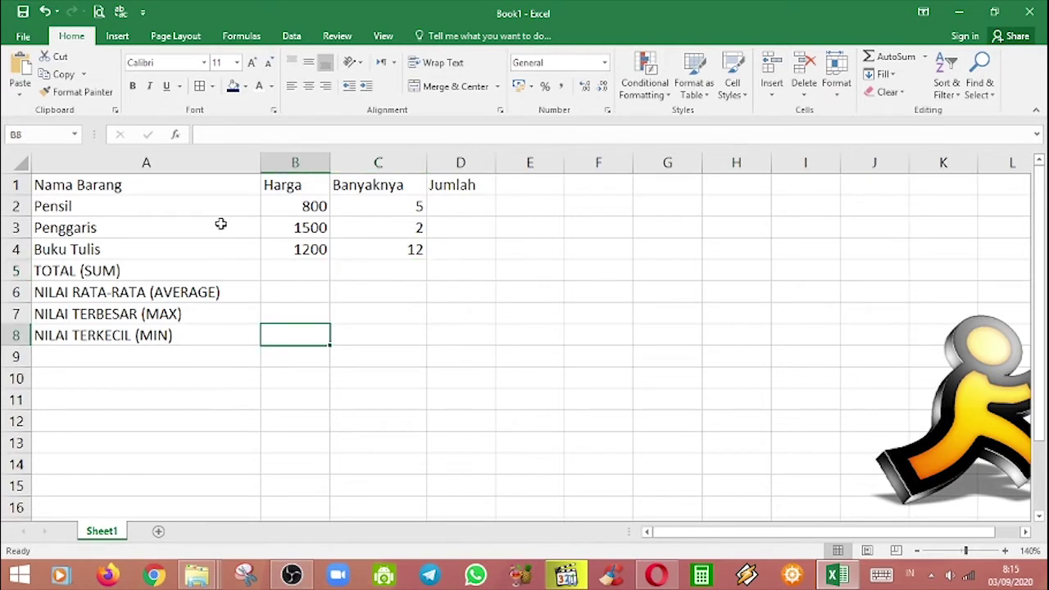
Apply All Borders to the whole table in cells A1 to D8
{"action": "left_click_drag", "start_coordinate": [146, 192], "coordinate": [451, 326]}
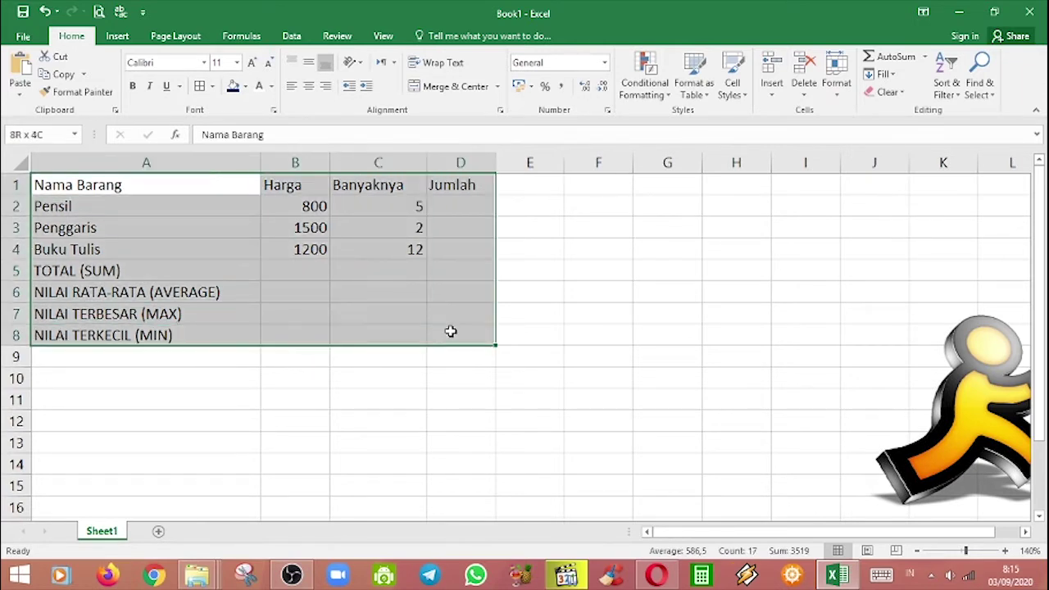
{"action": "left_click", "coordinate": [213, 86]}
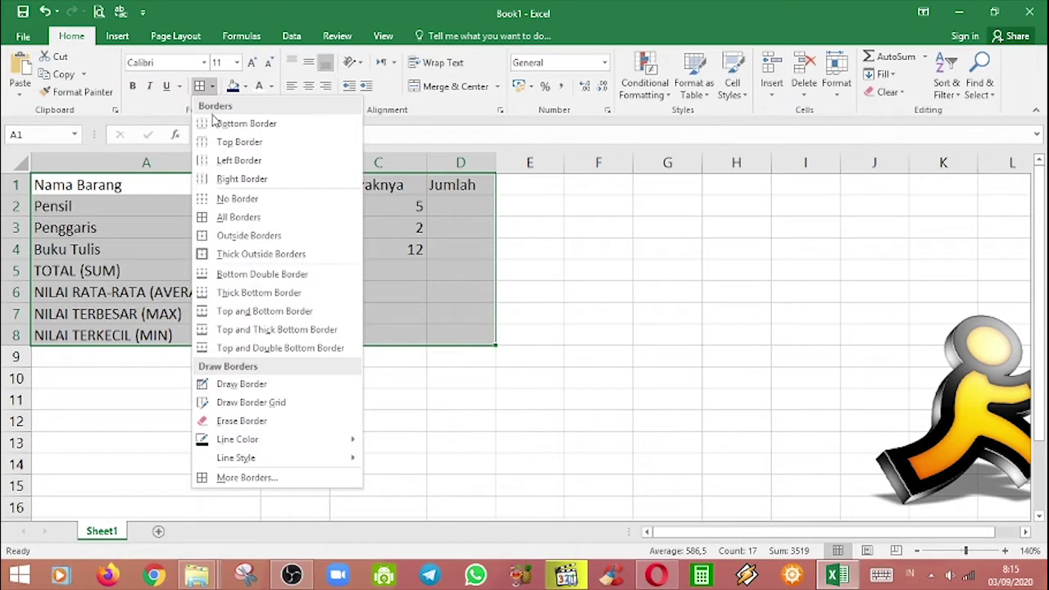
{"action": "left_click", "coordinate": [231, 217]}
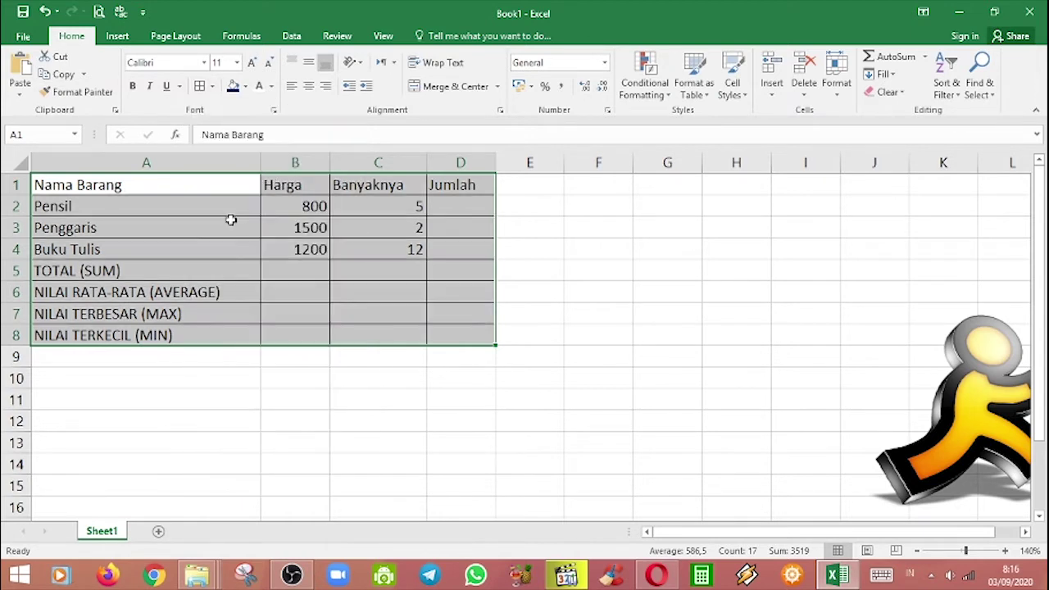
{"action": "left_click", "coordinate": [332, 391]}
Make the header cells A1 to D1 bold and center their text vertically and horizontally
{"action": "left_click_drag", "start_coordinate": [82, 186], "coordinate": [464, 182]}
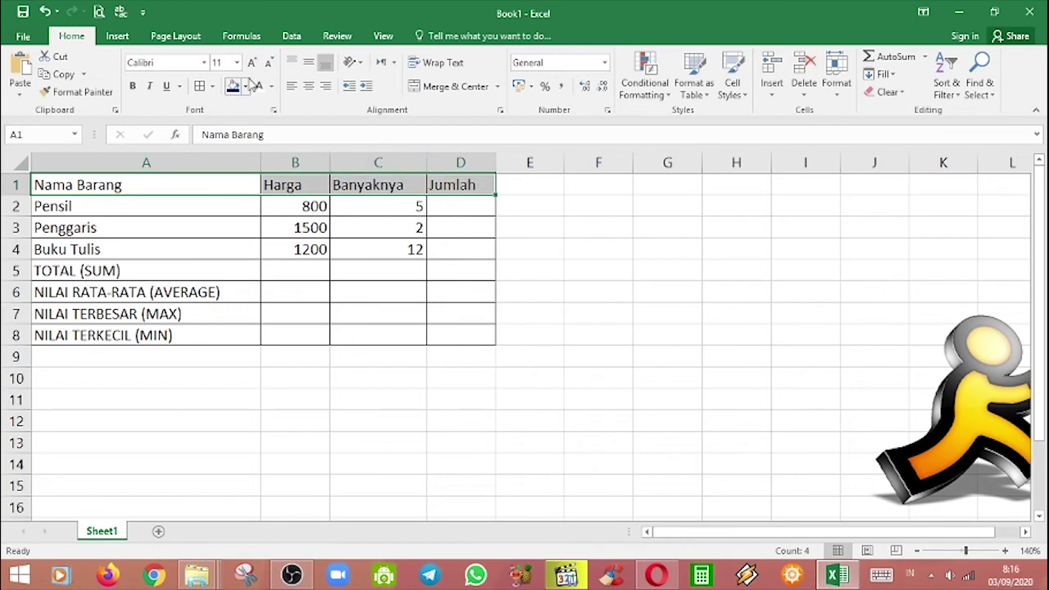
{"action": "left_click", "coordinate": [132, 86]}
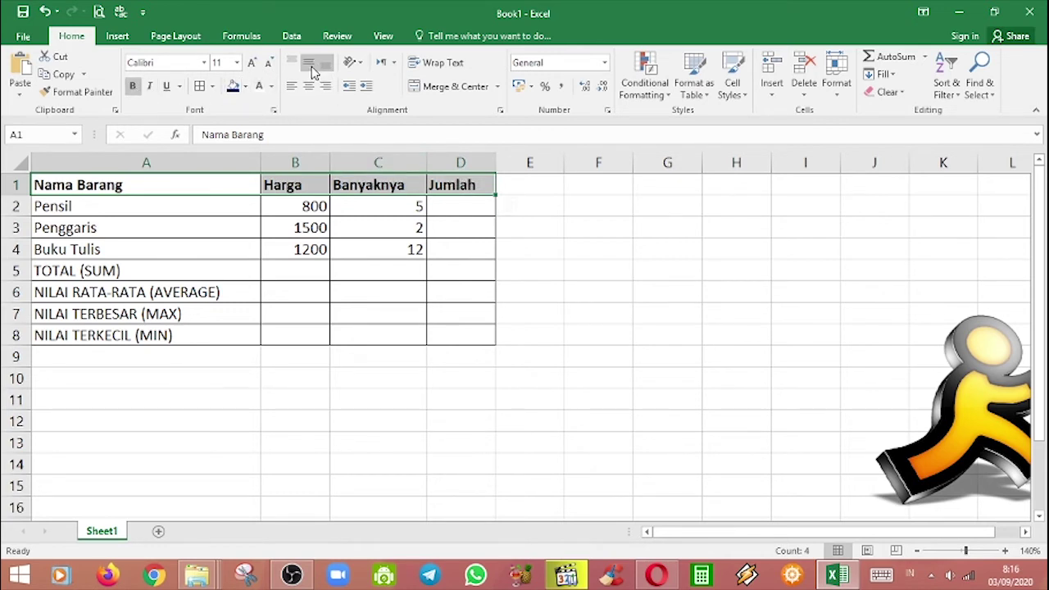
{"action": "left_click", "coordinate": [309, 66]}
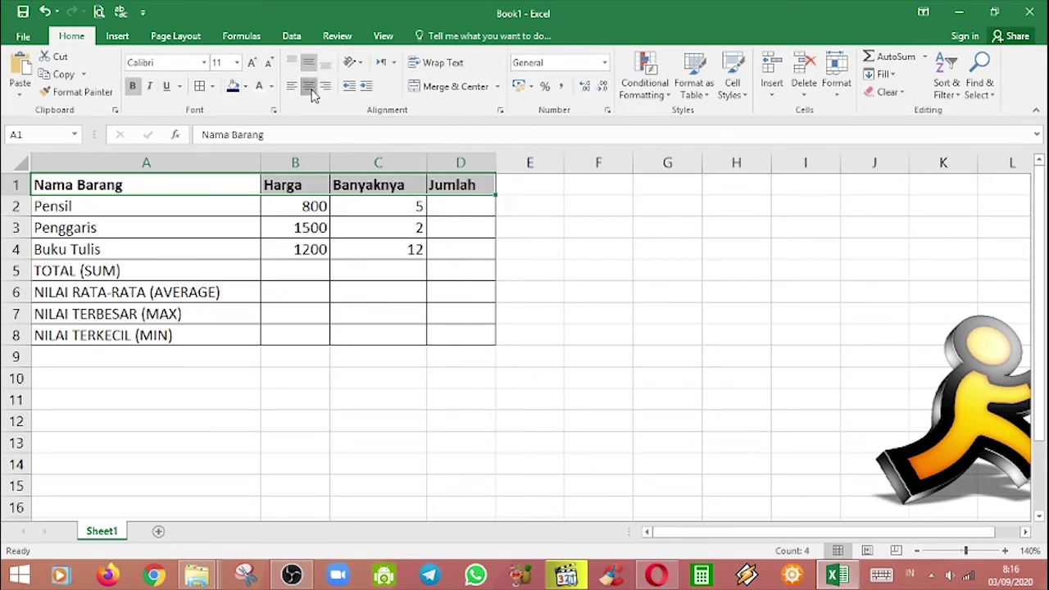
{"action": "left_click", "coordinate": [308, 86]}
Set the font of the header cells A1 to D1 to Aharoni
{"action": "left_click", "coordinate": [204, 62]}
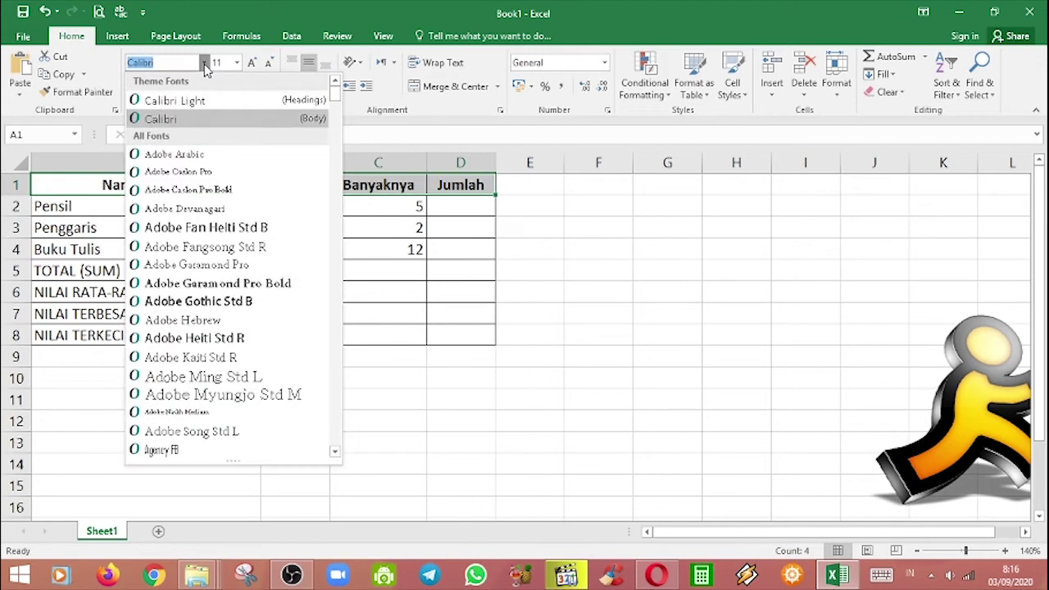
{"action": "scroll", "coordinate": [209, 301], "scroll_direction": "down", "scroll_amount": 5}
{"action": "scroll", "coordinate": [209, 301], "scroll_direction": "down", "scroll_amount": 1}
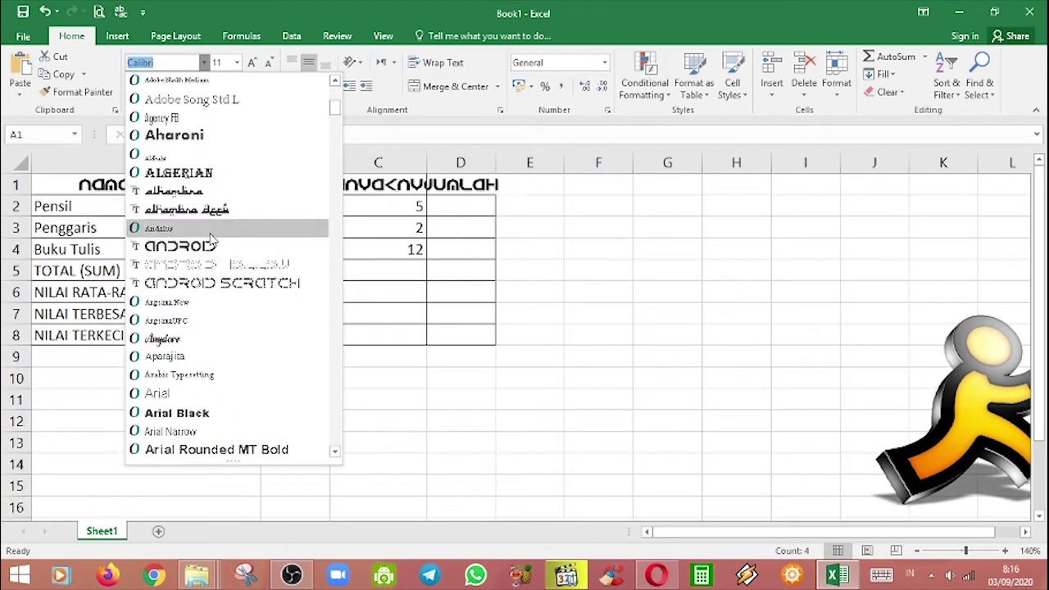
{"action": "left_click", "coordinate": [211, 136]}
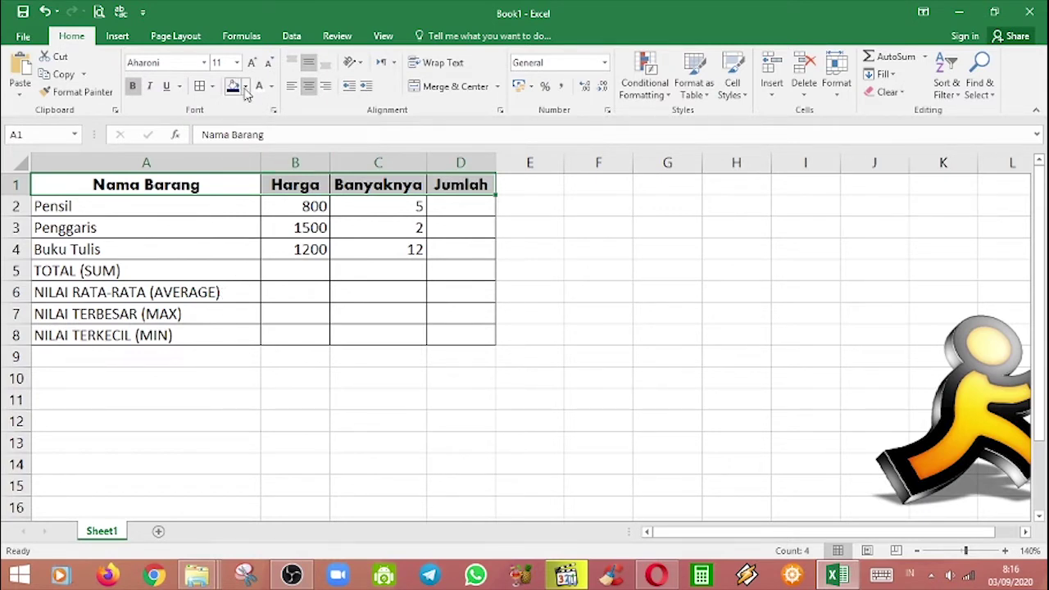
Give the header cells A1 to D1 a dark blue fill and a light blue font color
{"action": "left_click", "coordinate": [245, 86]}
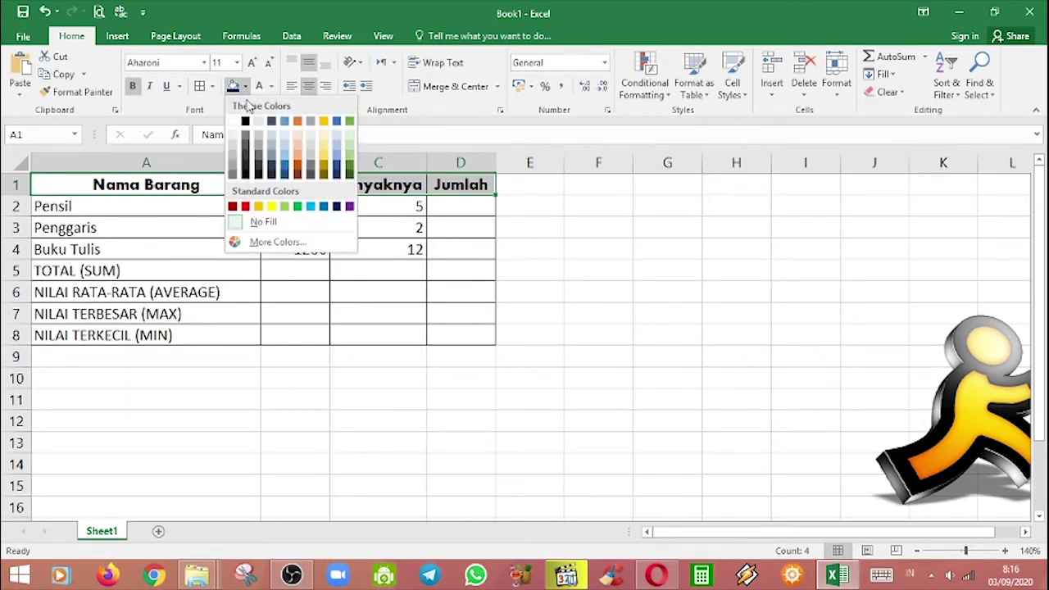
{"action": "left_click", "coordinate": [336, 206]}
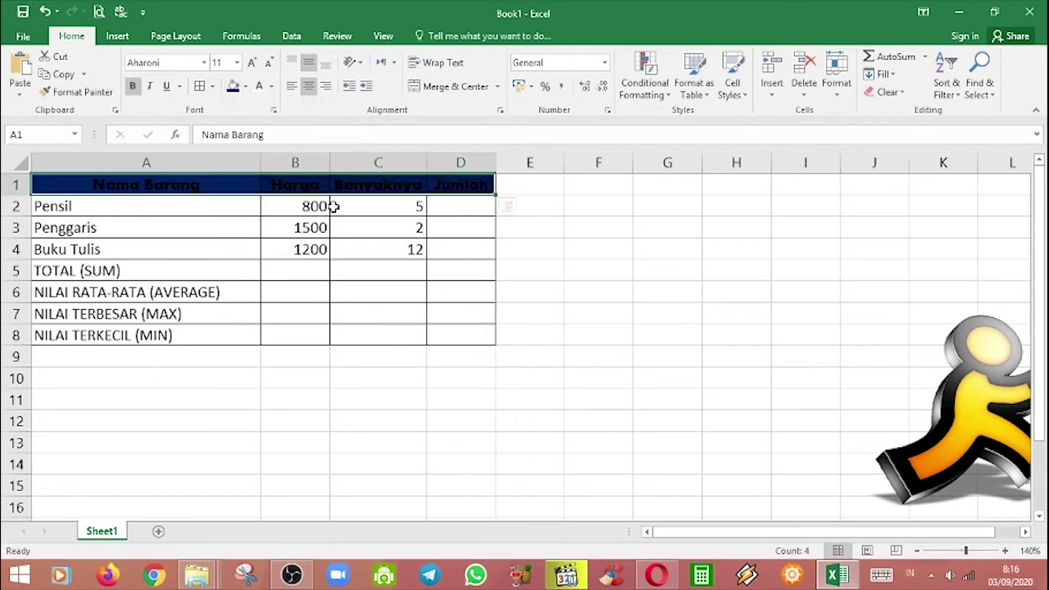
{"action": "left_click", "coordinate": [272, 87]}
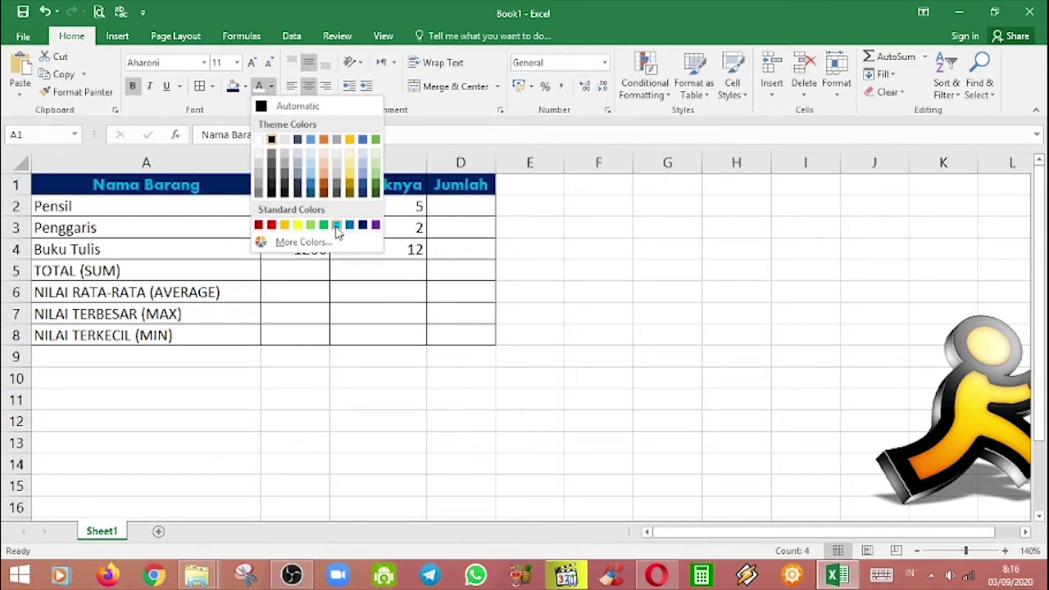
{"action": "left_click", "coordinate": [312, 166]}
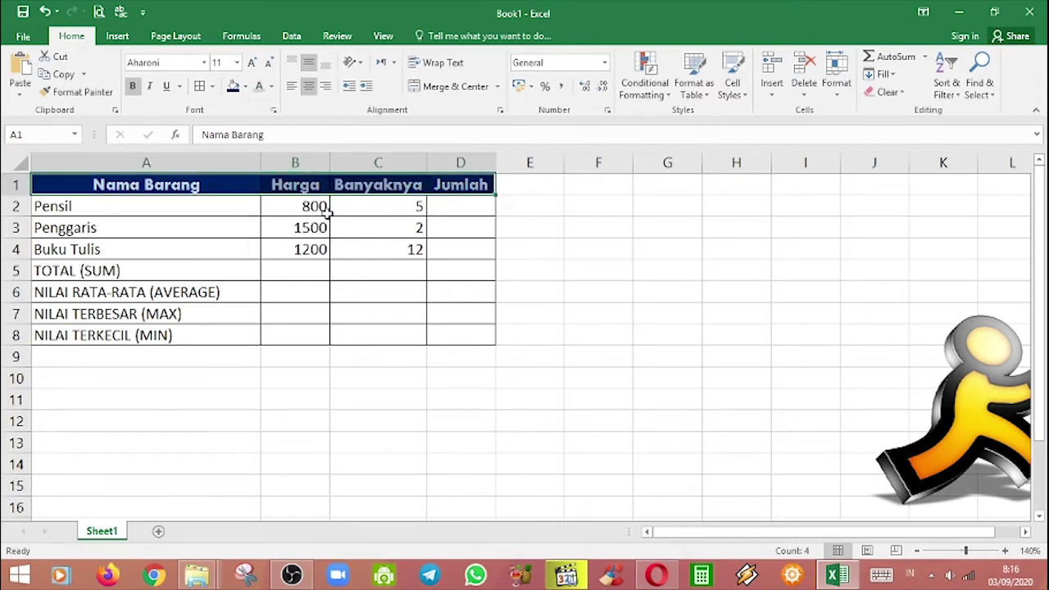
Increase the height of header row 1 to about one and a half times a normal row
{"action": "left_click_drag", "start_coordinate": [32, 195], "coordinate": [27, 209]}
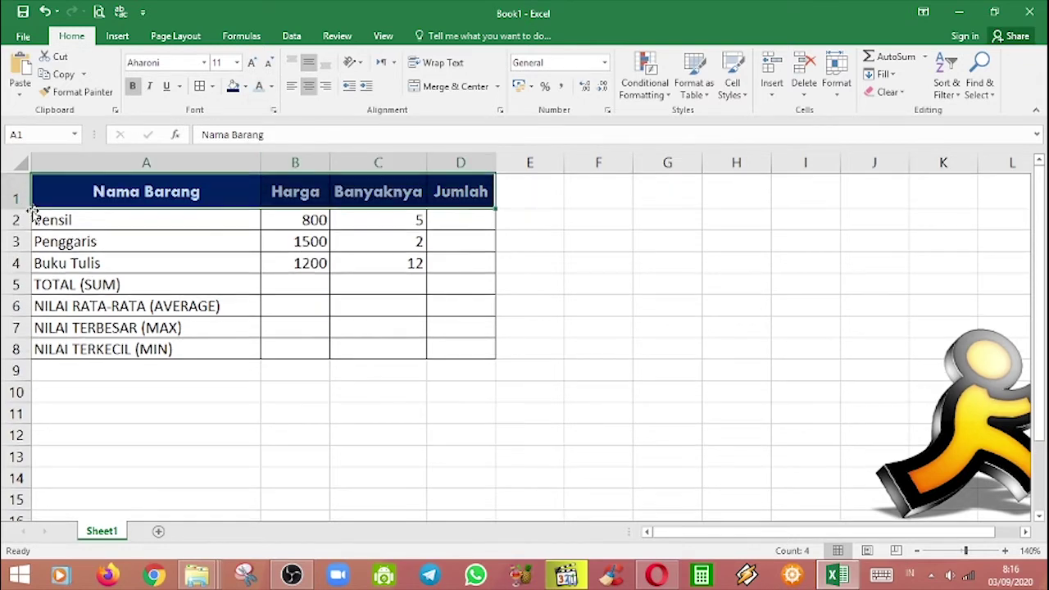
Apply a double-line bottom border to the header cells A1 to D1
{"action": "left_click", "coordinate": [212, 86]}
{"action": "left_click", "coordinate": [256, 475]}
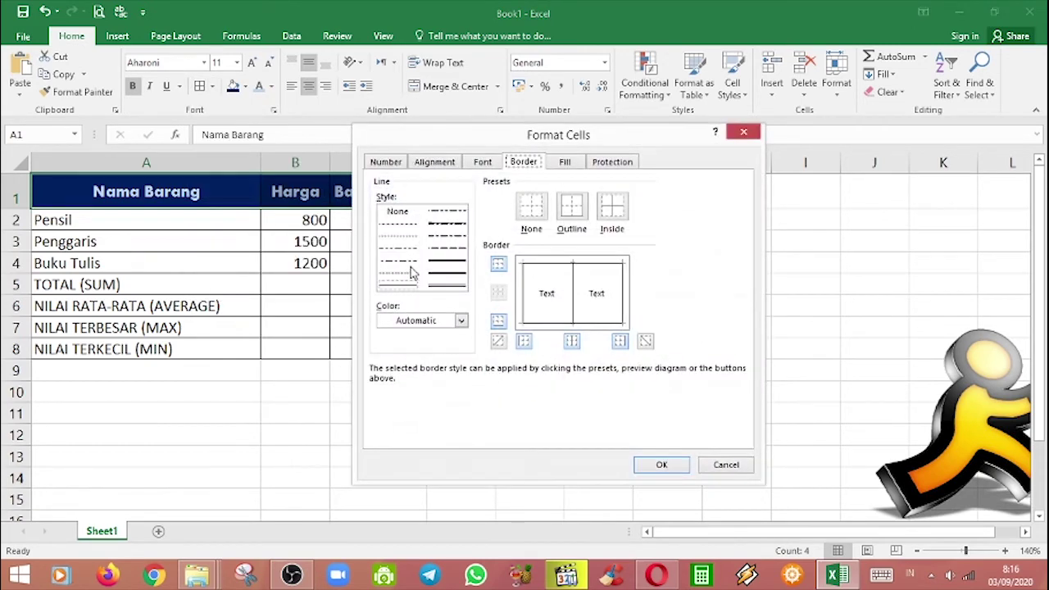
{"action": "left_click", "coordinate": [458, 277]}
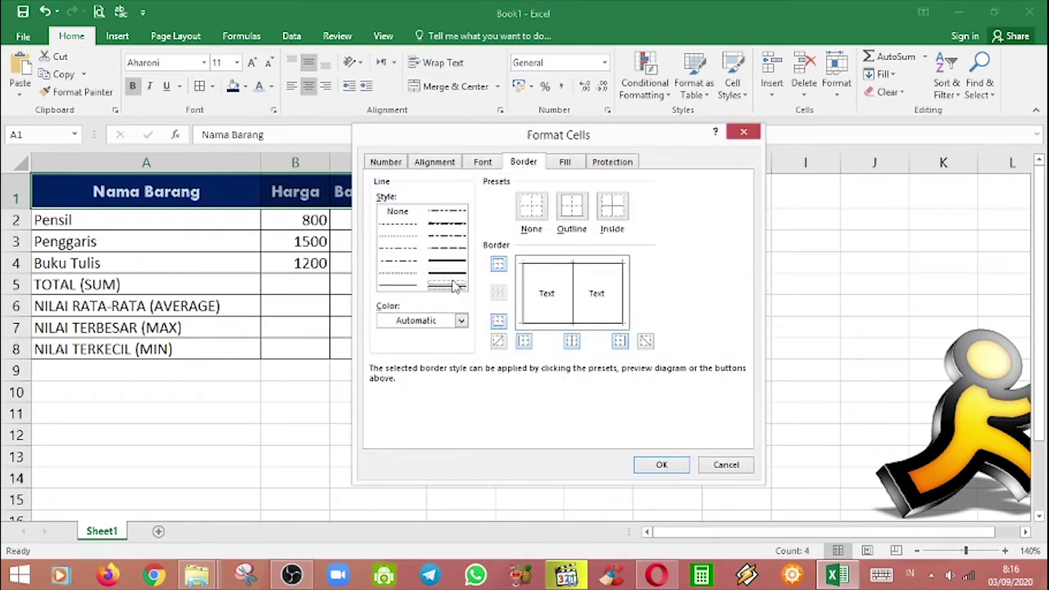
{"action": "left_click", "coordinate": [602, 332]}
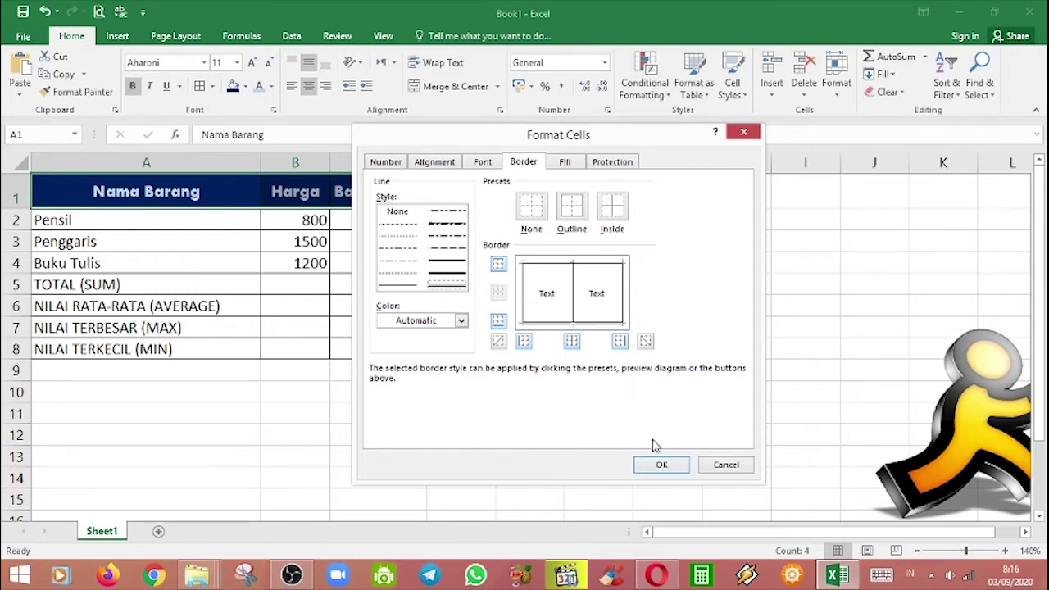
{"action": "left_click", "coordinate": [662, 464]}
{"action": "left_click", "coordinate": [363, 409]}
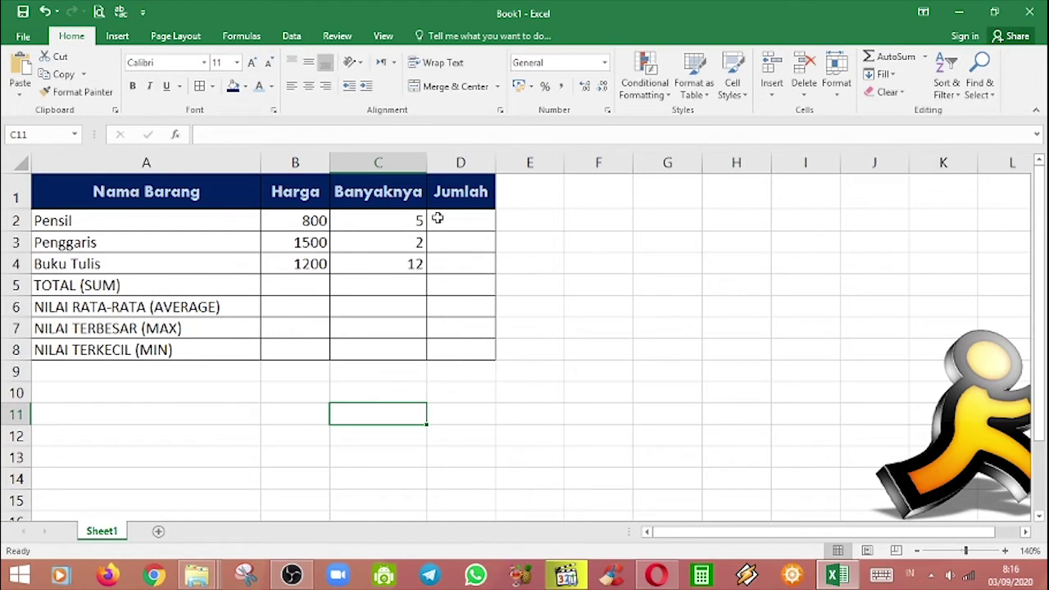
Widen the Jumlah column D to about one and a half times its width and the Harga column B by about a quarter
{"action": "left_click_drag", "start_coordinate": [502, 158], "coordinate": [532, 181]}
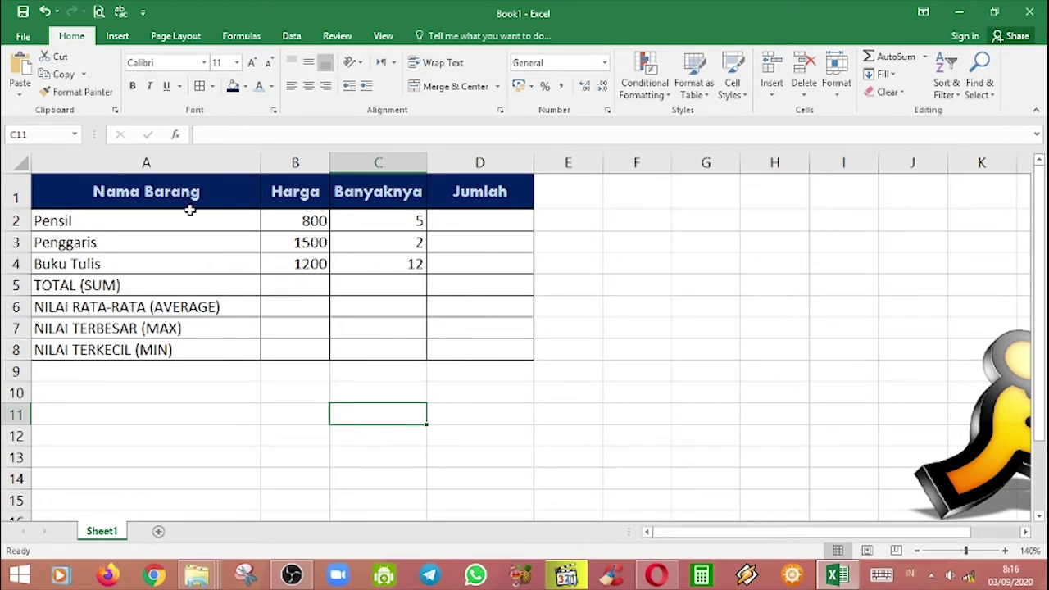
{"action": "left_click_drag", "start_coordinate": [329, 163], "coordinate": [346, 166]}
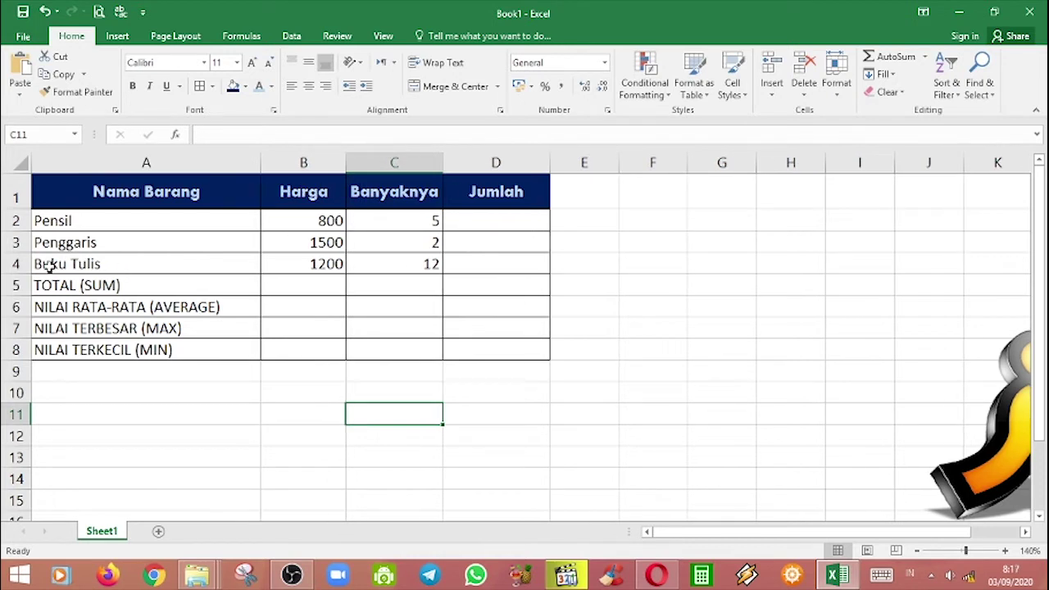
Apply a double-line bottom border to the Buku Tulis row, cells A4 to D4
{"action": "left_click", "coordinate": [213, 269]}
{"action": "left_click_drag", "start_coordinate": [213, 268], "coordinate": [489, 263]}
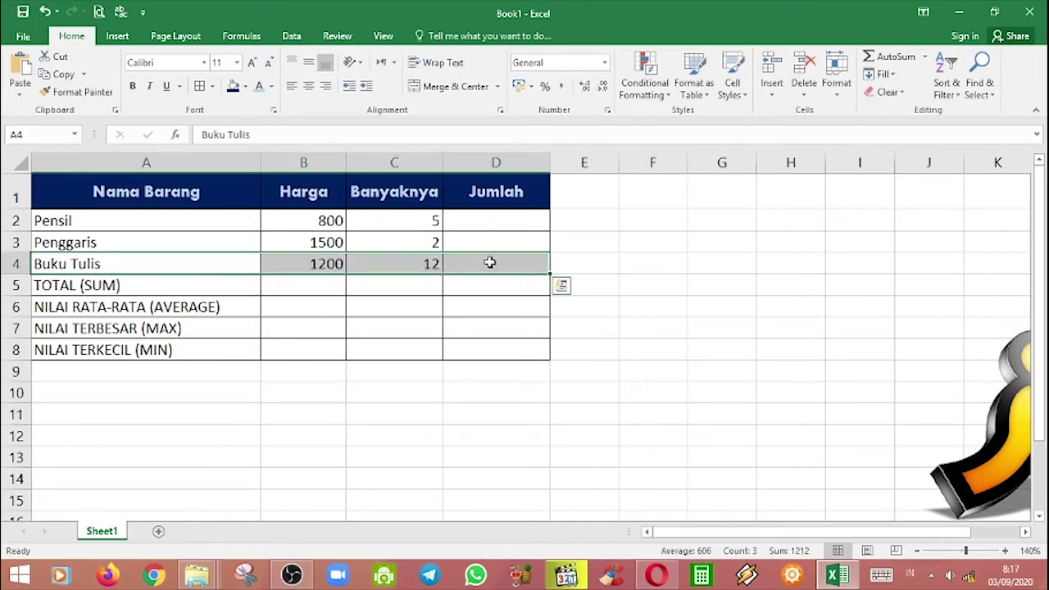
{"action": "left_click", "coordinate": [213, 88]}
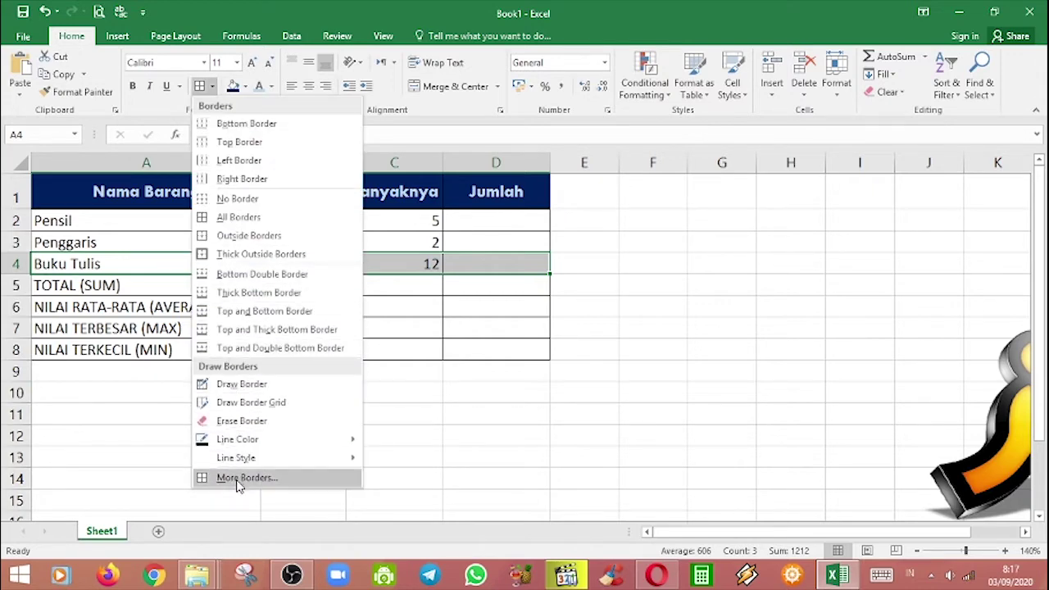
{"action": "left_click", "coordinate": [239, 476]}
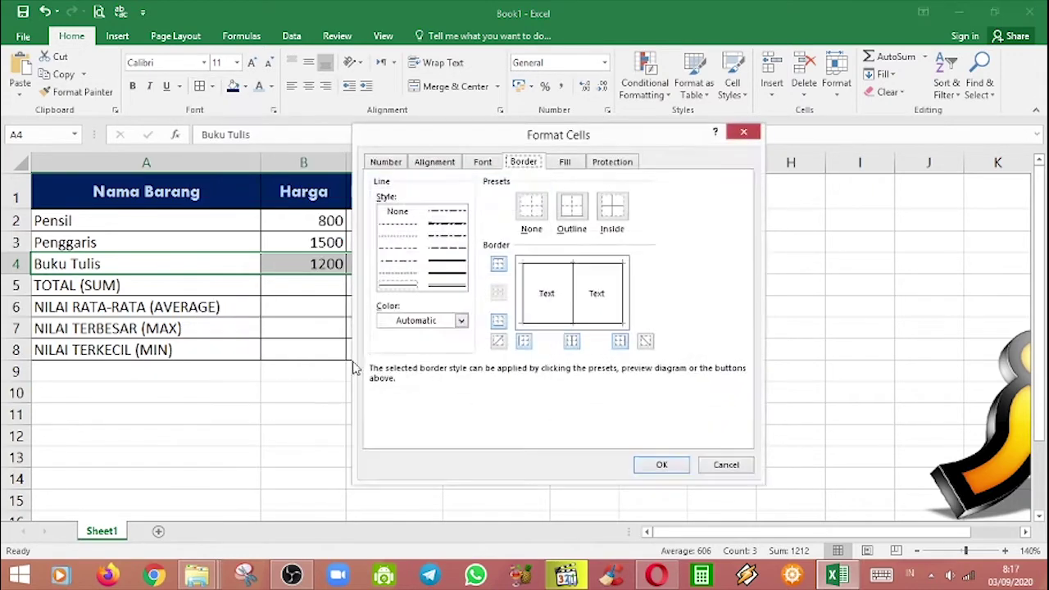
{"action": "left_click", "coordinate": [449, 288]}
{"action": "left_click", "coordinate": [561, 324]}
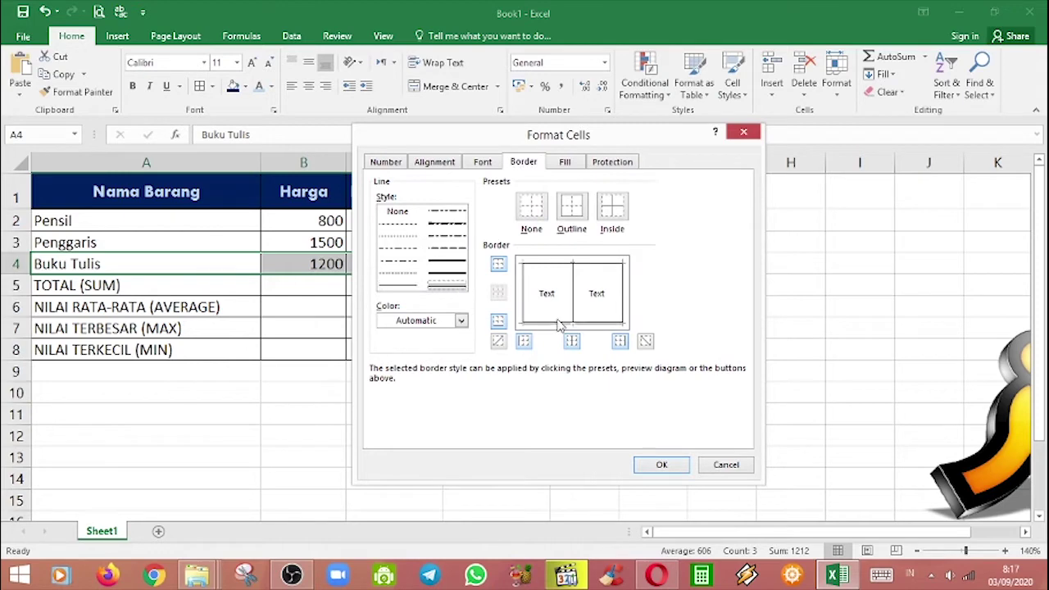
{"action": "left_click", "coordinate": [661, 466]}
{"action": "left_click", "coordinate": [425, 419]}
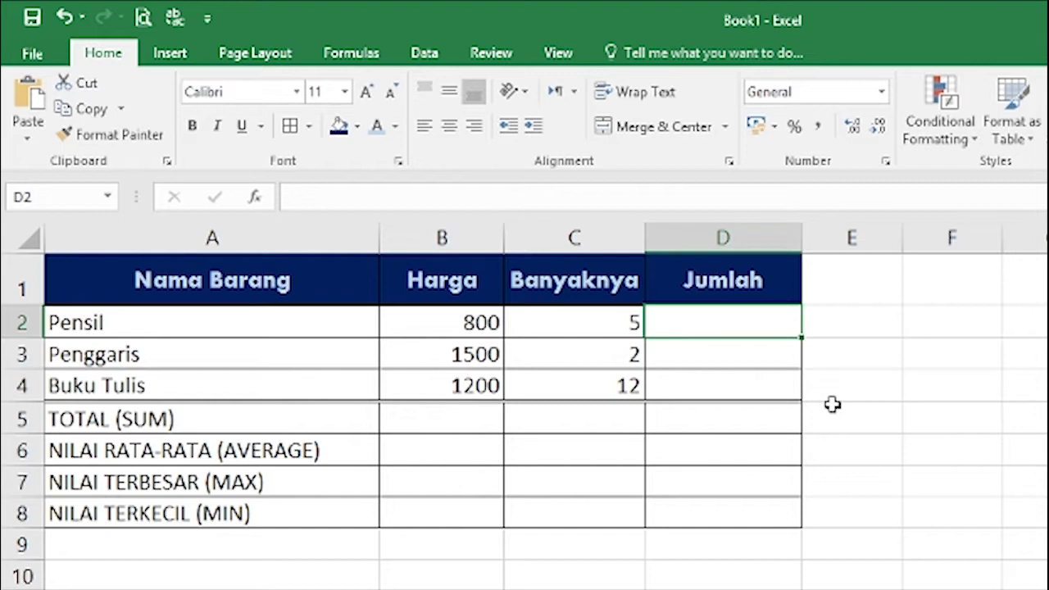
Enter the formula =B2*C2 in cell D2 to calculate the Jumlah for Pensil
{"action": "type", "text": "="}
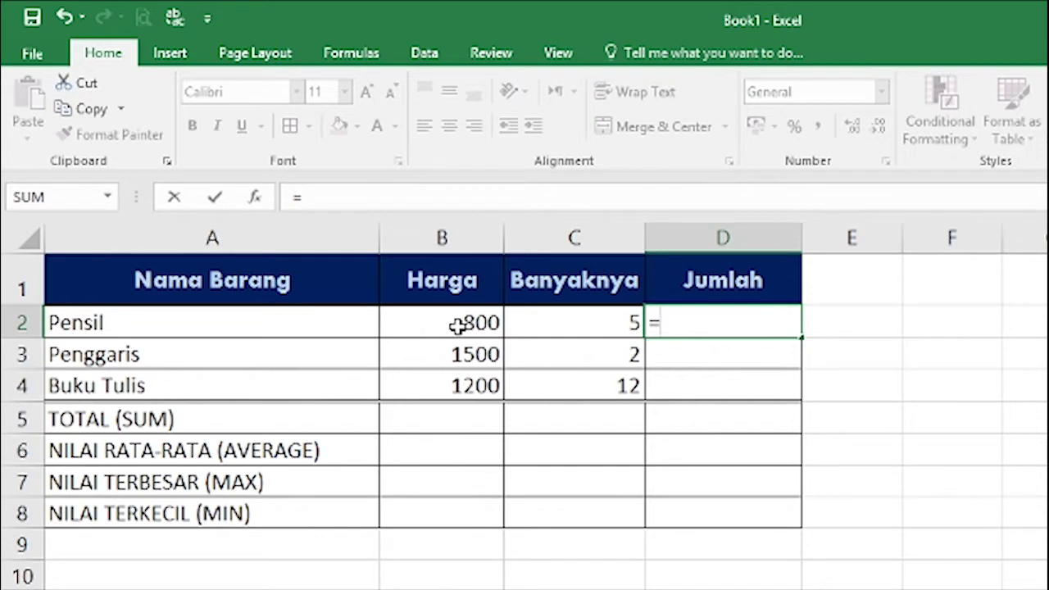
{"action": "type", "text": "B"}
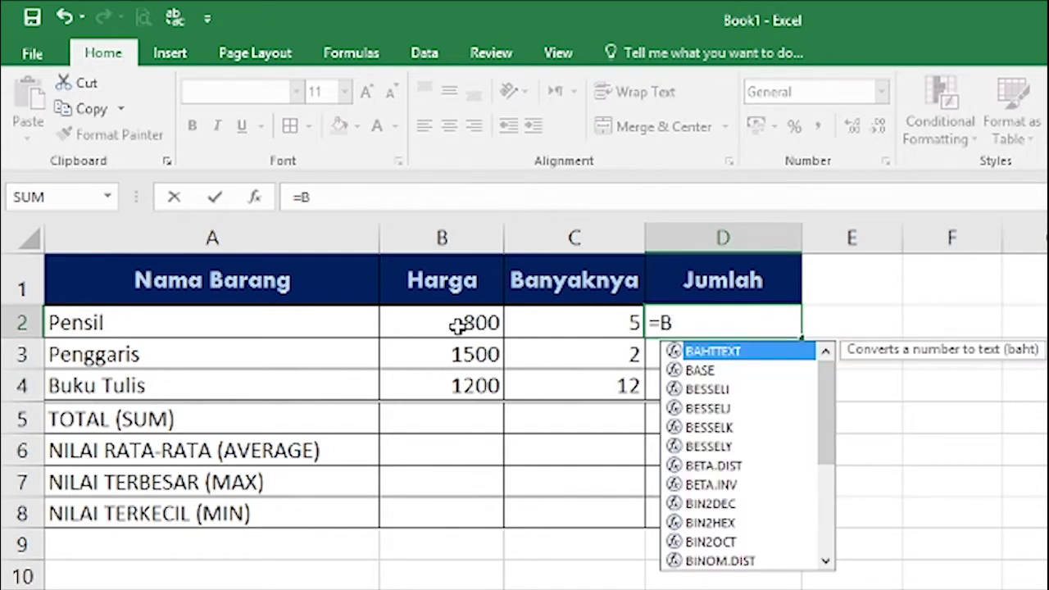
{"action": "type", "text": "2*"}
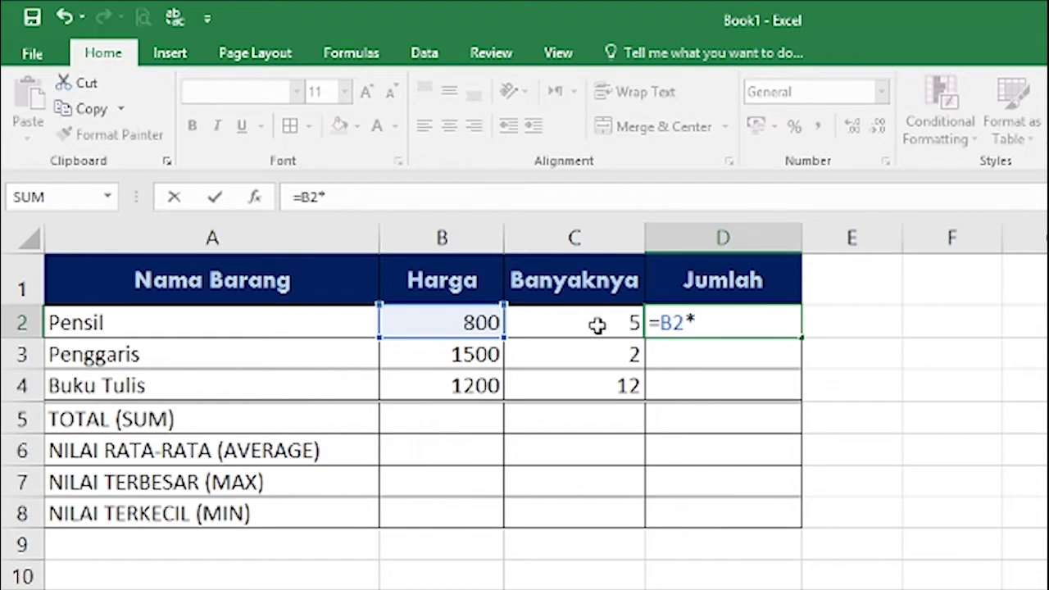
{"action": "type", "text": "C2"}
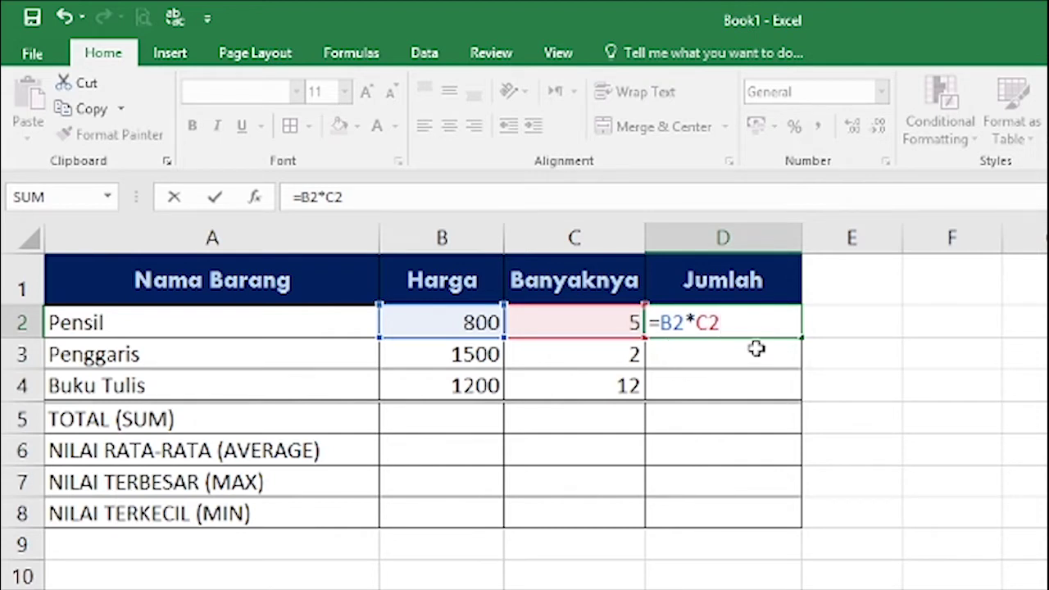
{"action": "key", "text": "Return"}
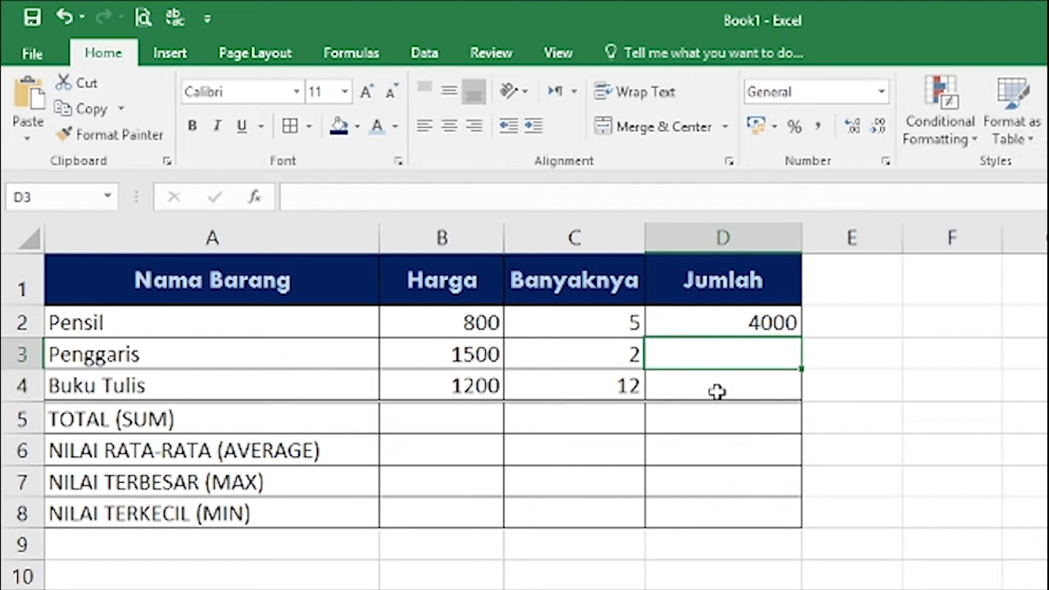
Enter the formula =B3*C3 in cell D3 to calculate the Jumlah for Penggaris
{"action": "type", "text": "="}
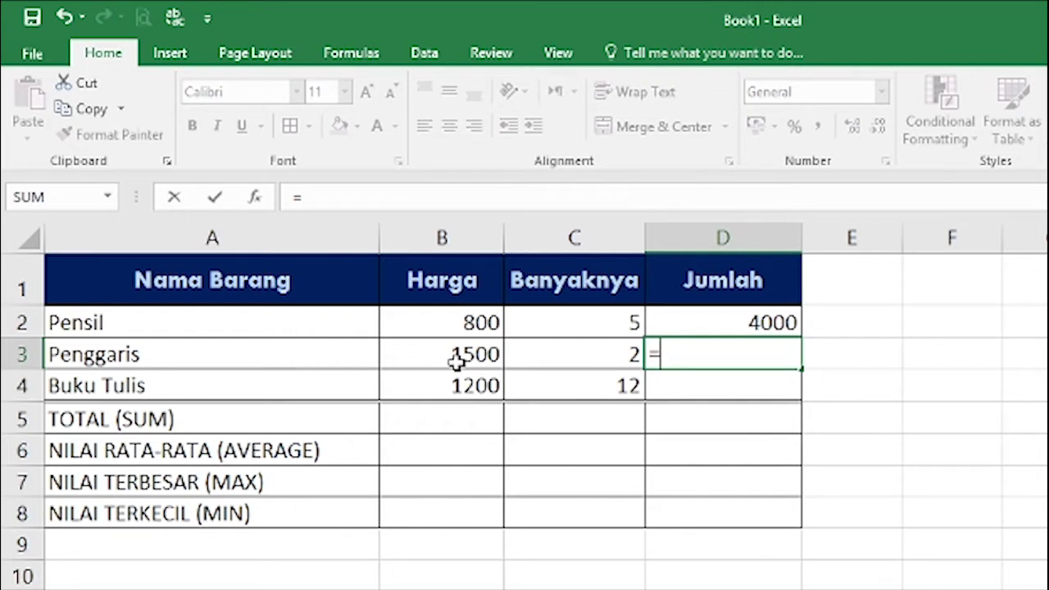
{"action": "type", "text": "B"}
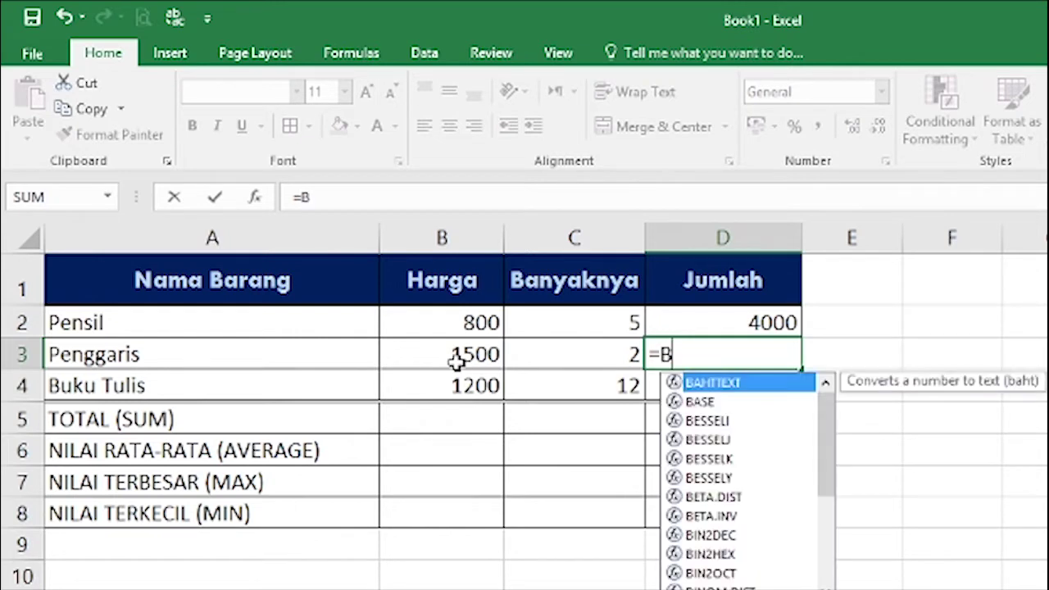
{"action": "type", "text": "3"}
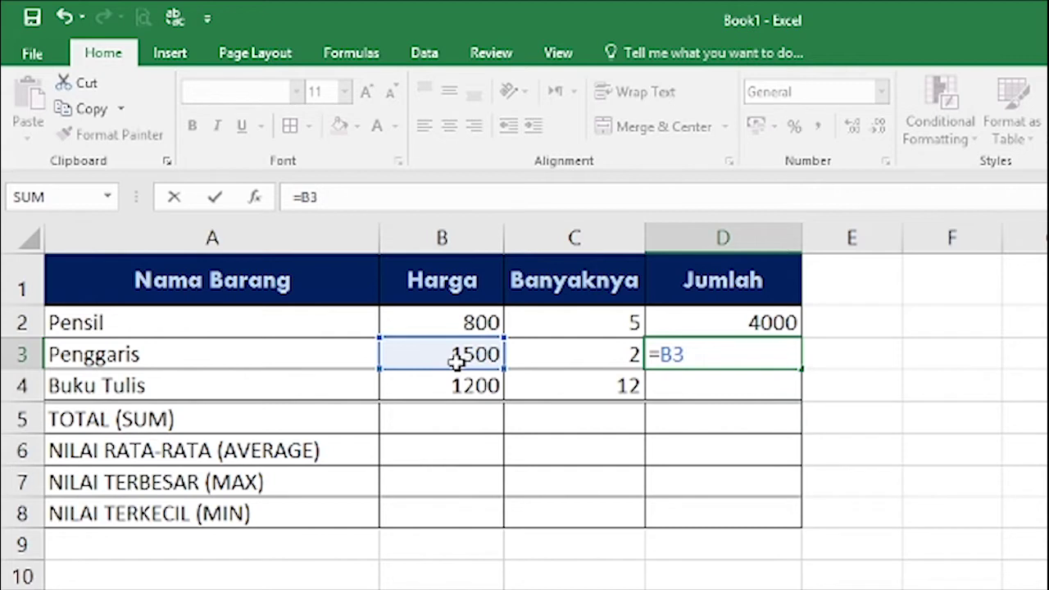
{"action": "type", "text": "*"}
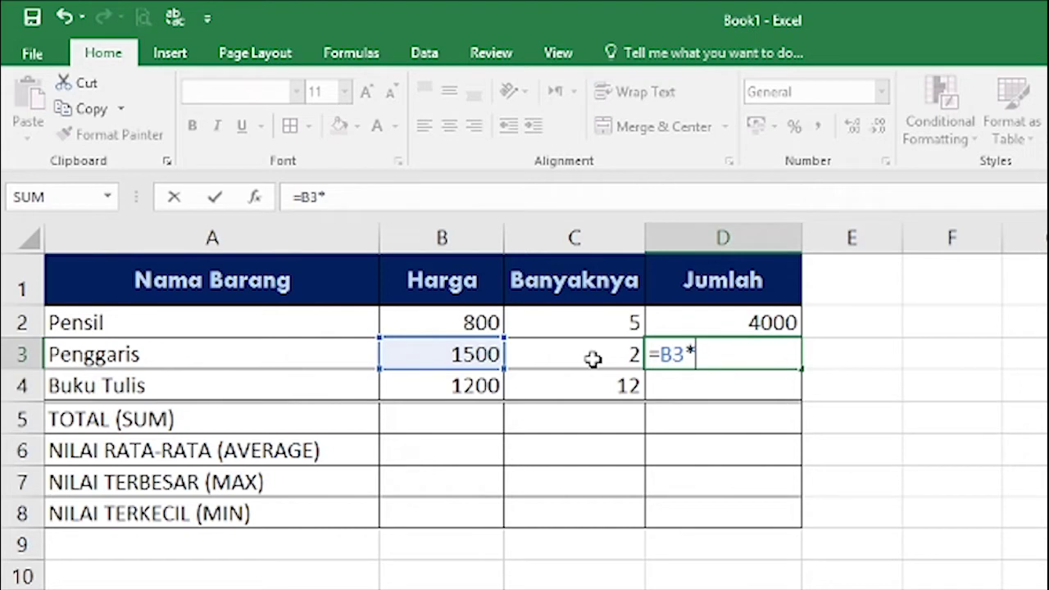
{"action": "type", "text": "C3"}
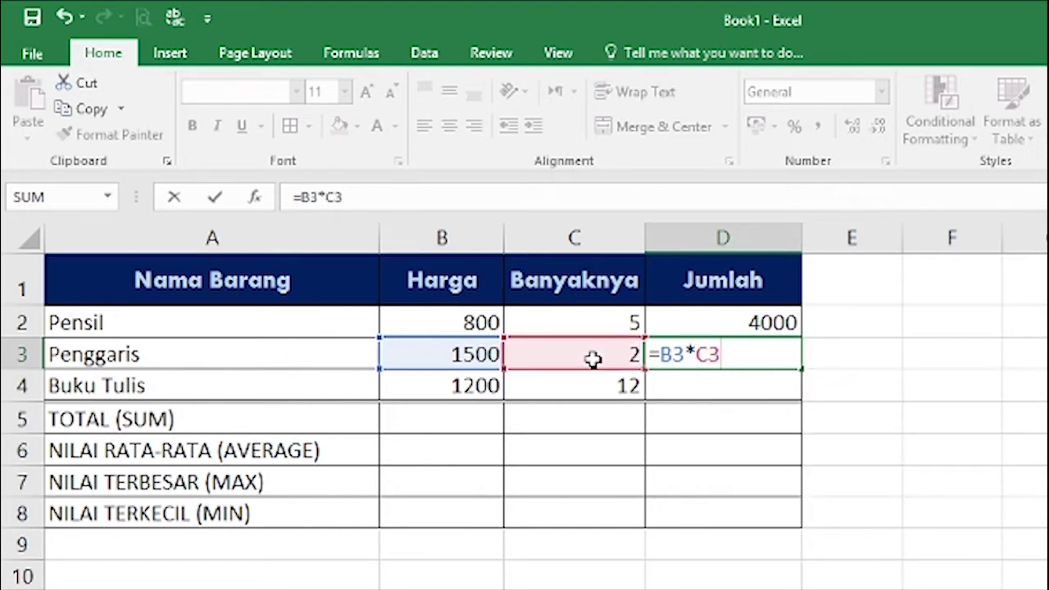
{"action": "key", "text": "Return"}
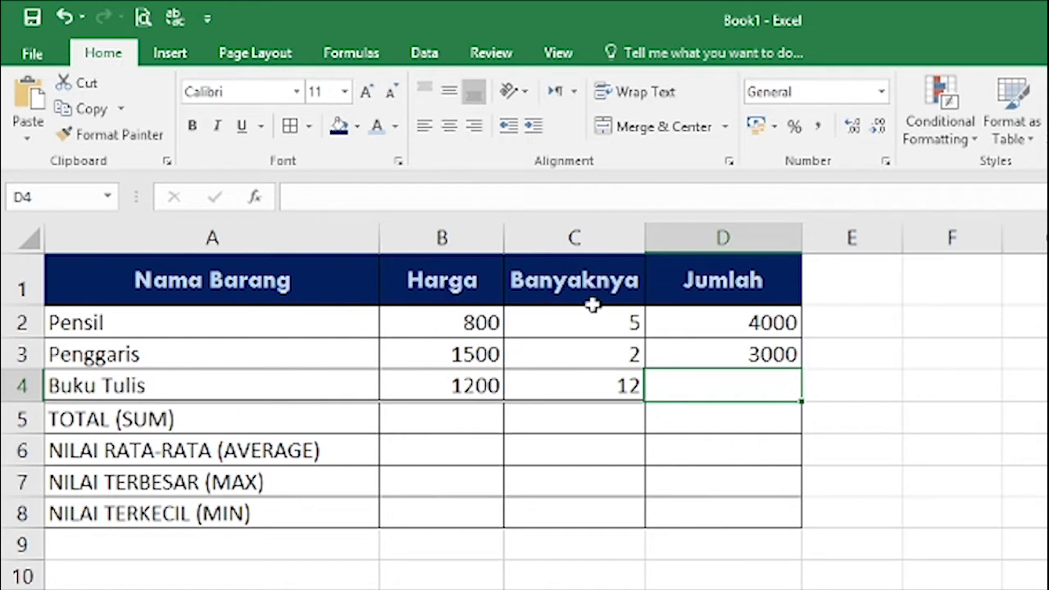
Enter the formula =B4*C4 in cell D4 to calculate the Jumlah for Buku Tulis
{"action": "left_click", "coordinate": [463, 386]}
{"action": "left_click", "coordinate": [596, 383]}
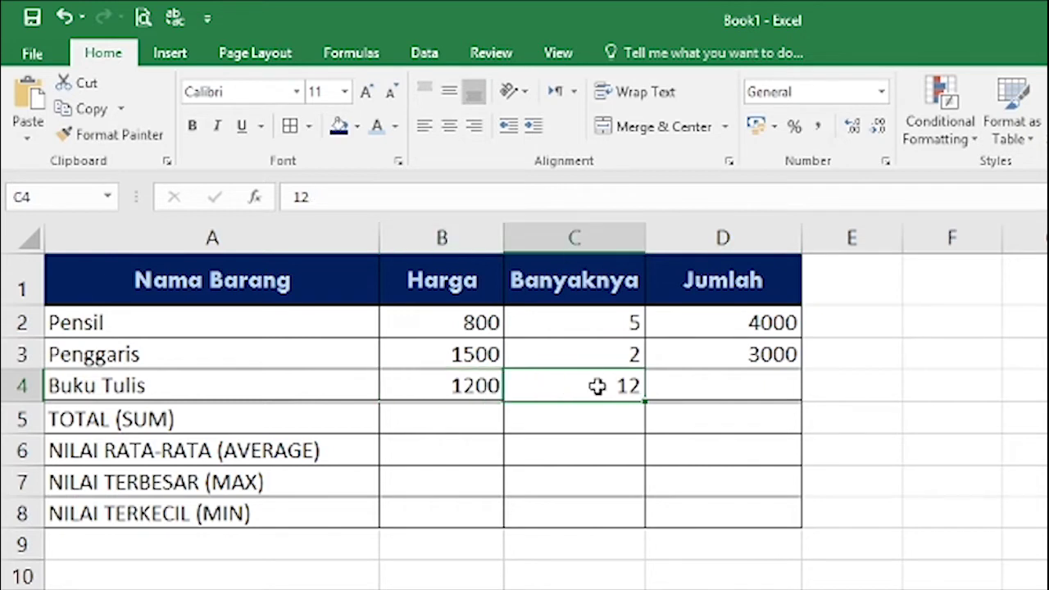
{"action": "left_click", "coordinate": [694, 385]}
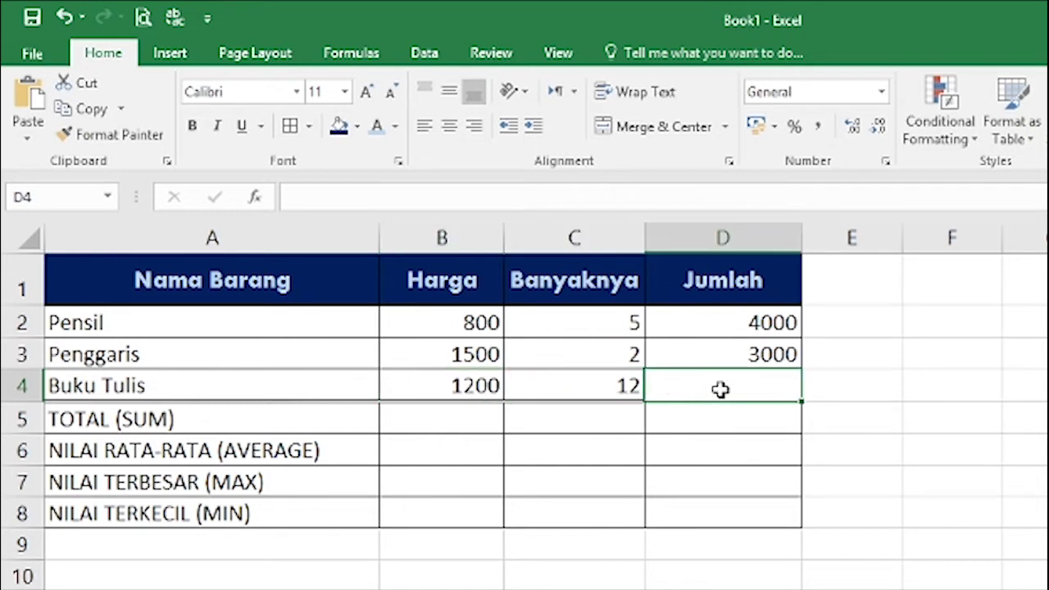
{"action": "type", "text": "="}
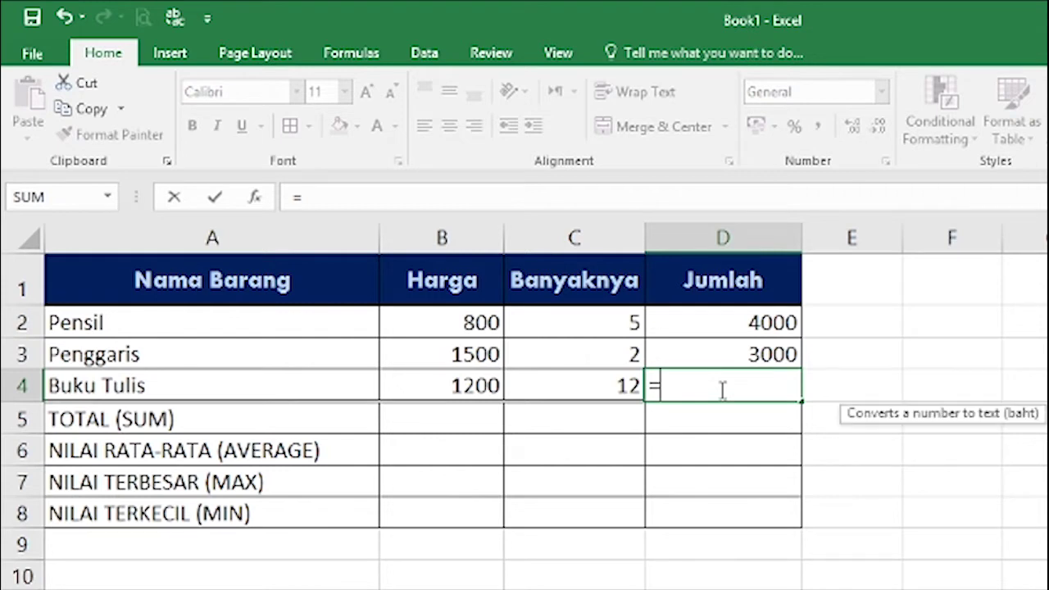
{"action": "type", "text": "B"}
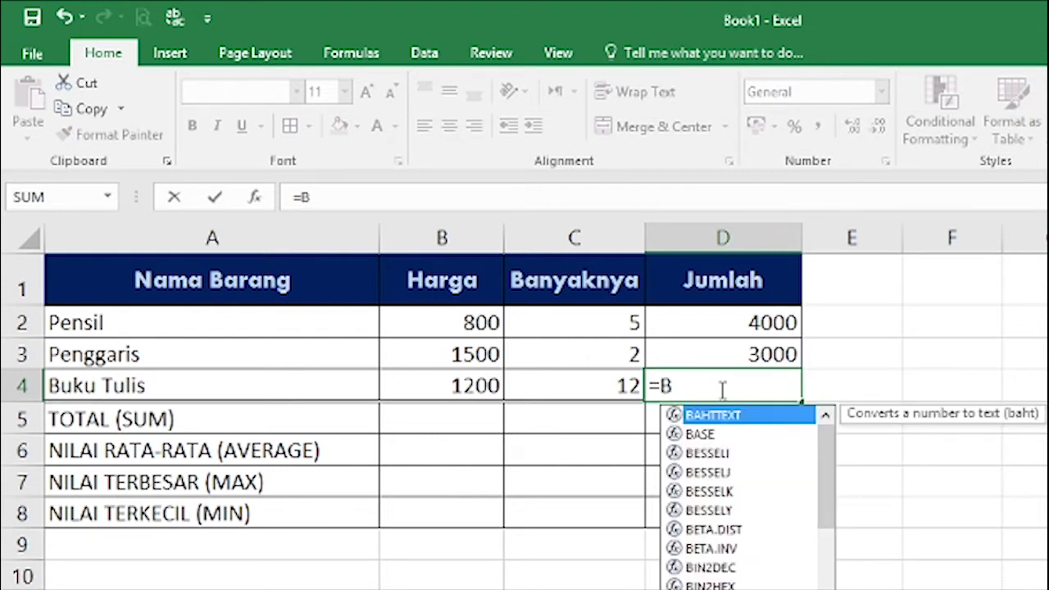
{"action": "type", "text": "4"}
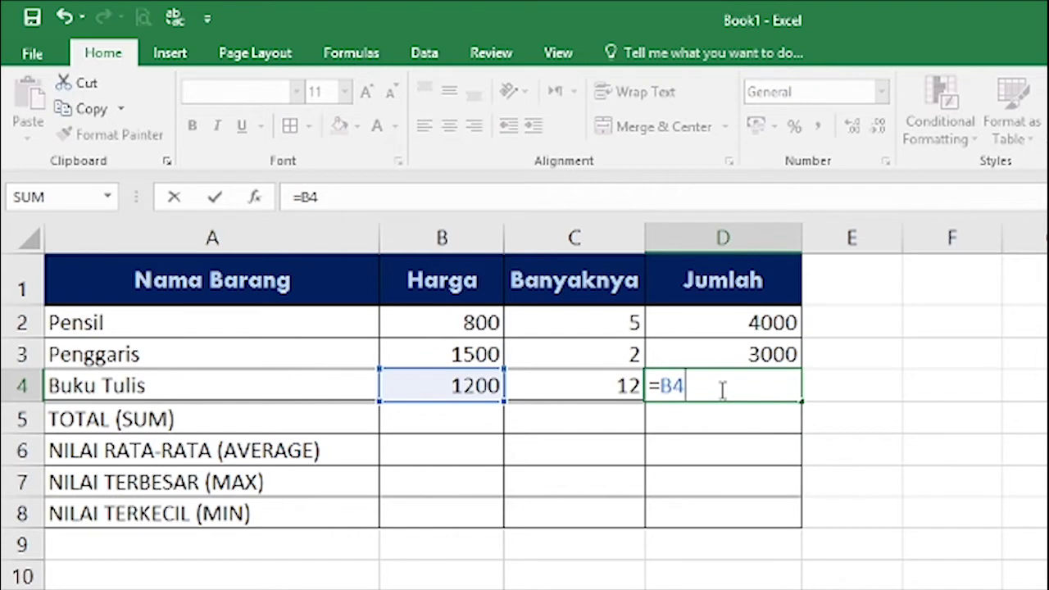
{"action": "type", "text": "*C"}
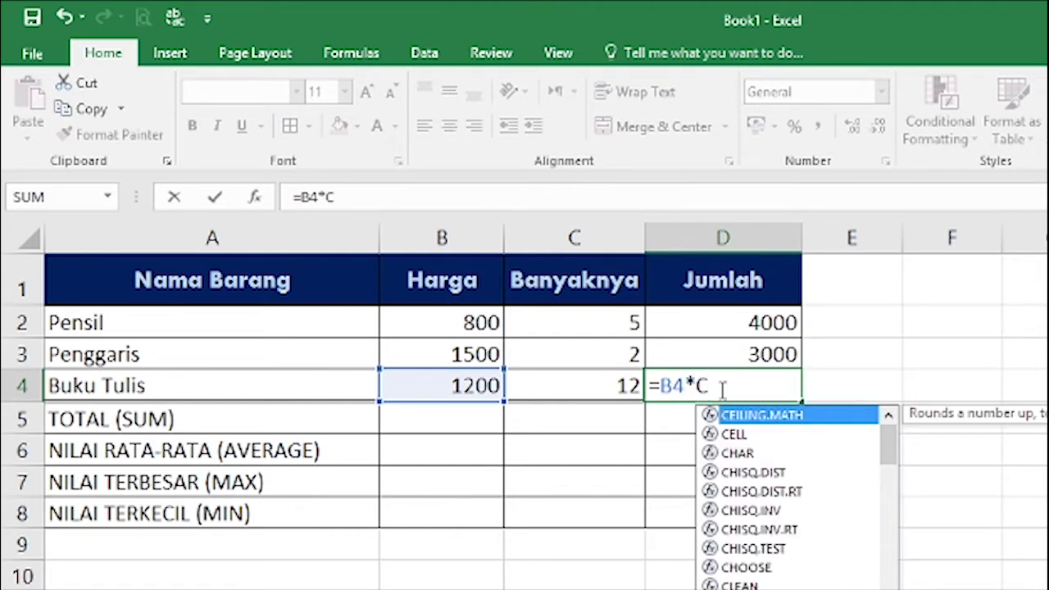
{"action": "type", "text": "4"}
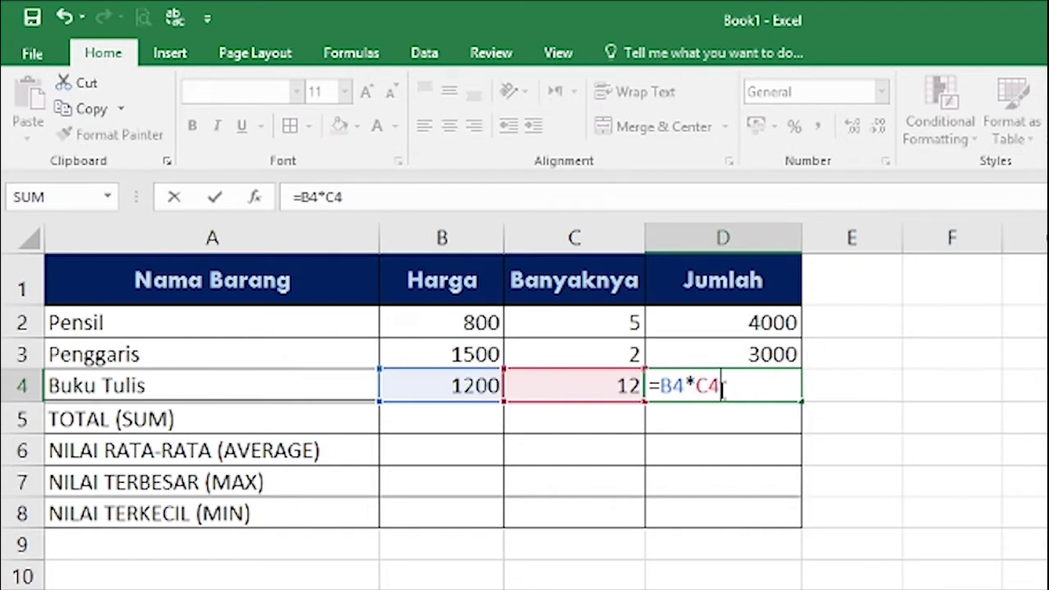
{"action": "key", "text": "Return"}
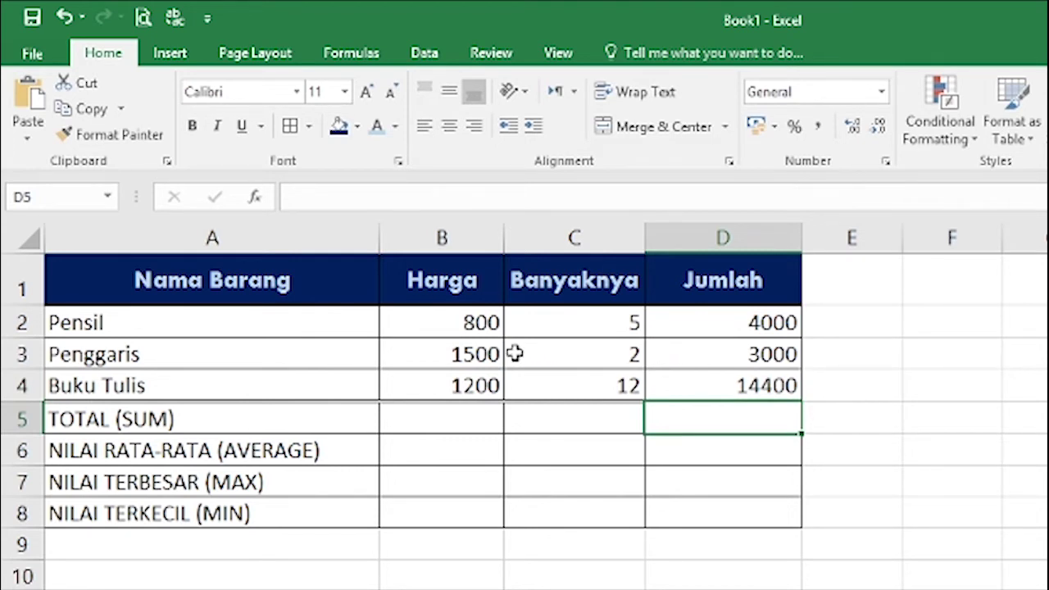
Format cells B2 to D8 in Comma style with thousands separators and no decimal places
{"action": "left_click_drag", "start_coordinate": [450, 325], "coordinate": [747, 519]}
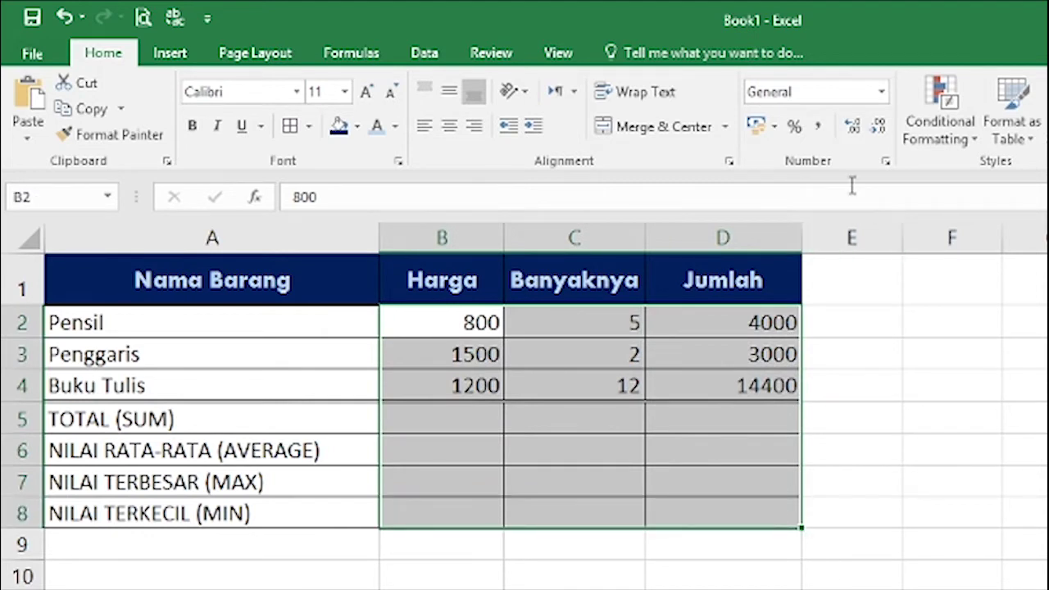
{"action": "left_click", "coordinate": [819, 131]}
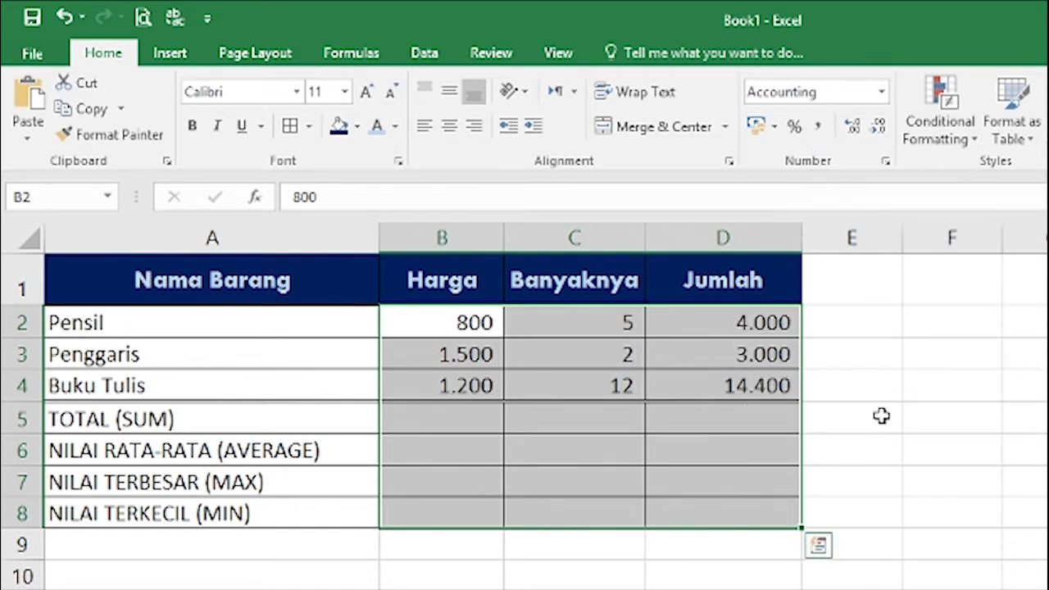
{"action": "left_click", "coordinate": [880, 416]}
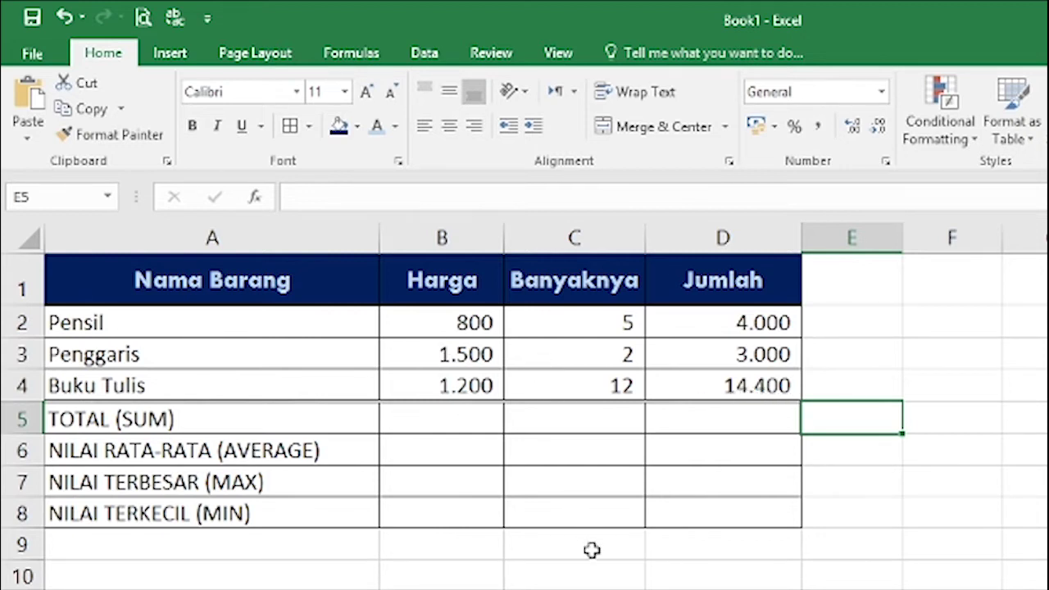
{"action": "left_click", "coordinate": [960, 513]}
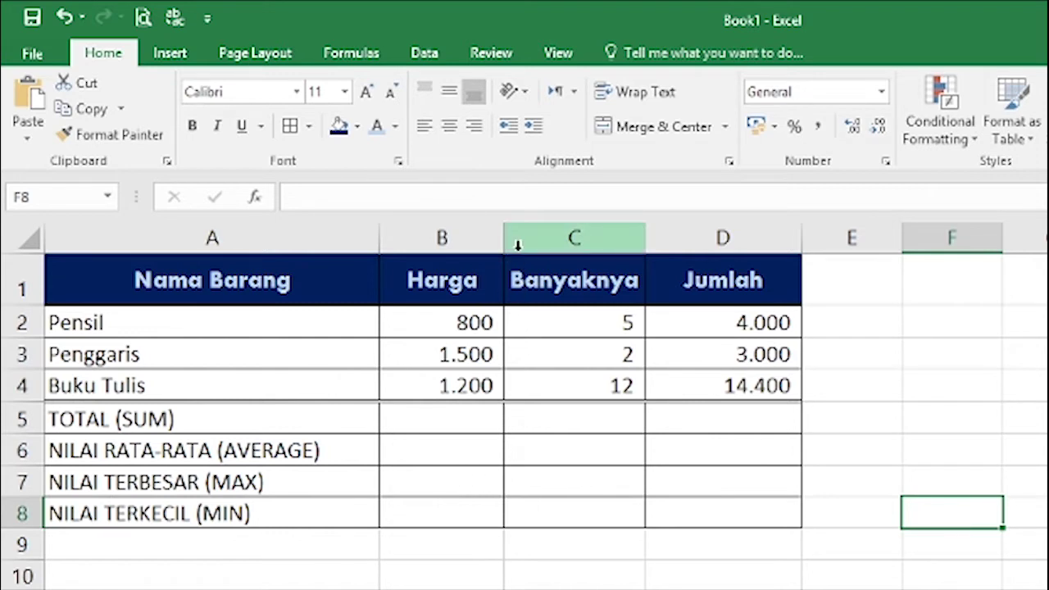
Enter the formula =SUM(B2:B4) in cell B5 to total the Harga values, and widen column B slightly
{"action": "left_click", "coordinate": [422, 423]}
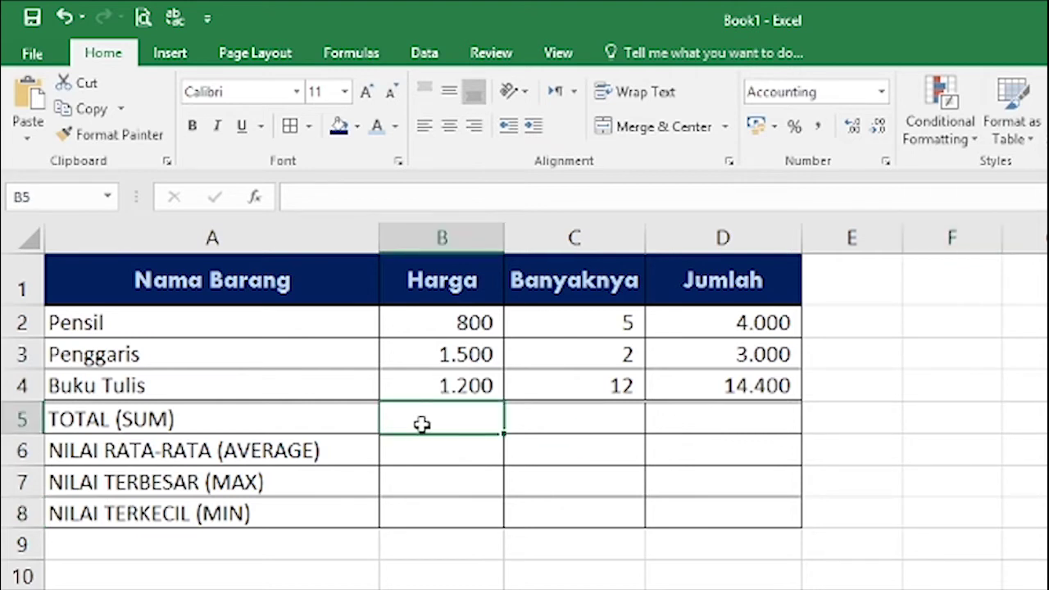
{"action": "type", "text": "="}
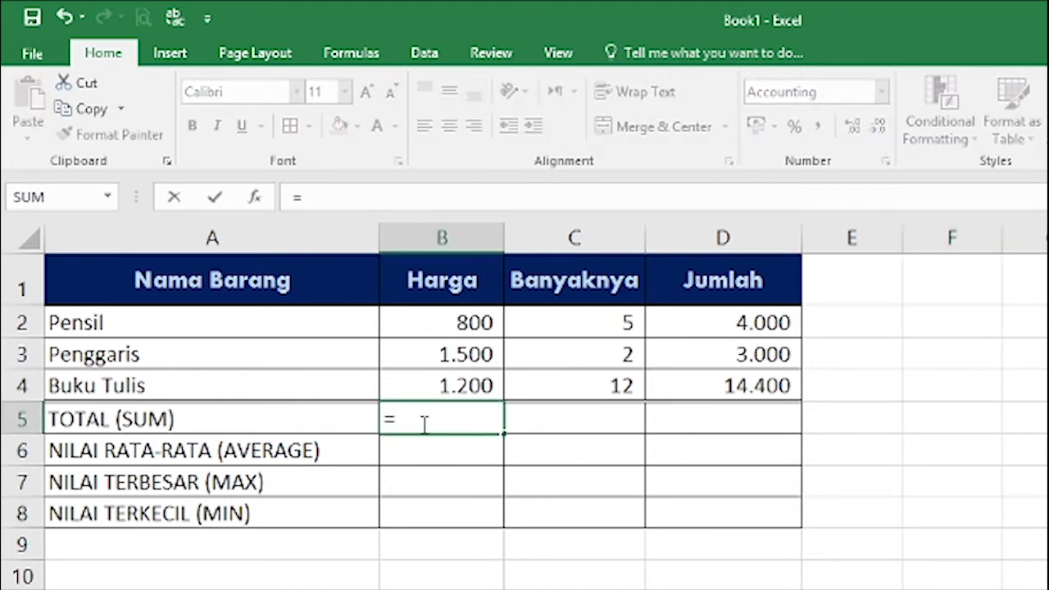
{"action": "type", "text": "SUM"}
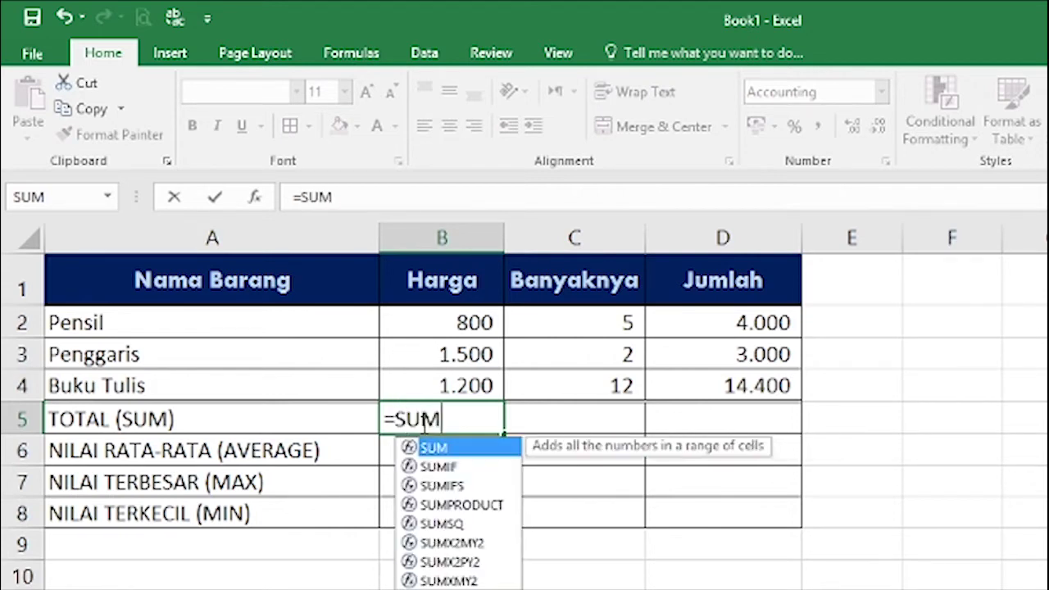
{"action": "type", "text": "("}
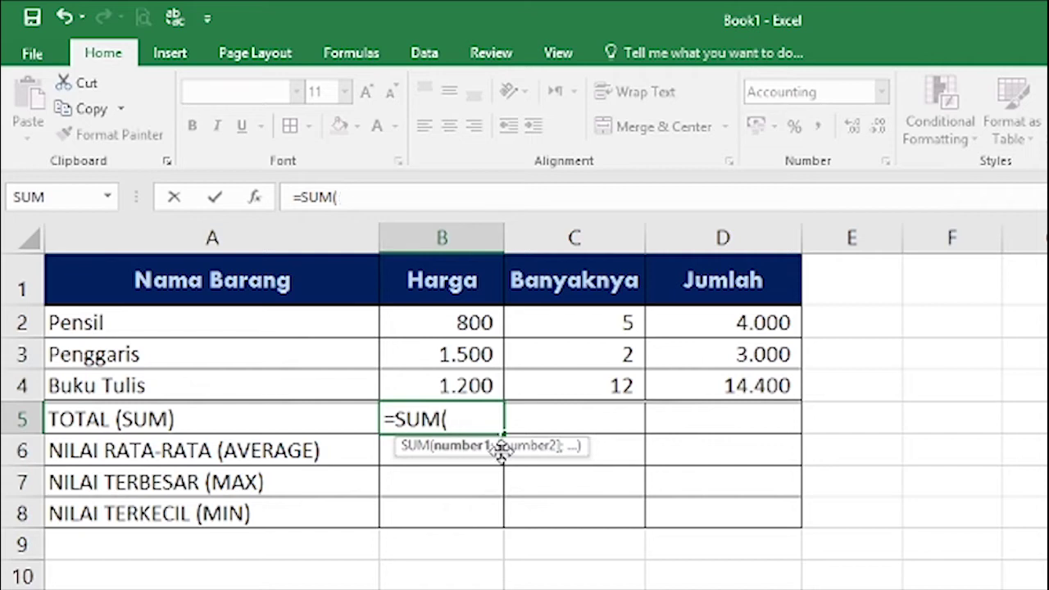
{"action": "key", "text": "BackSpace"}
{"action": "double_click", "coordinate": [501, 448]}
{"action": "type", "text": "B2"}
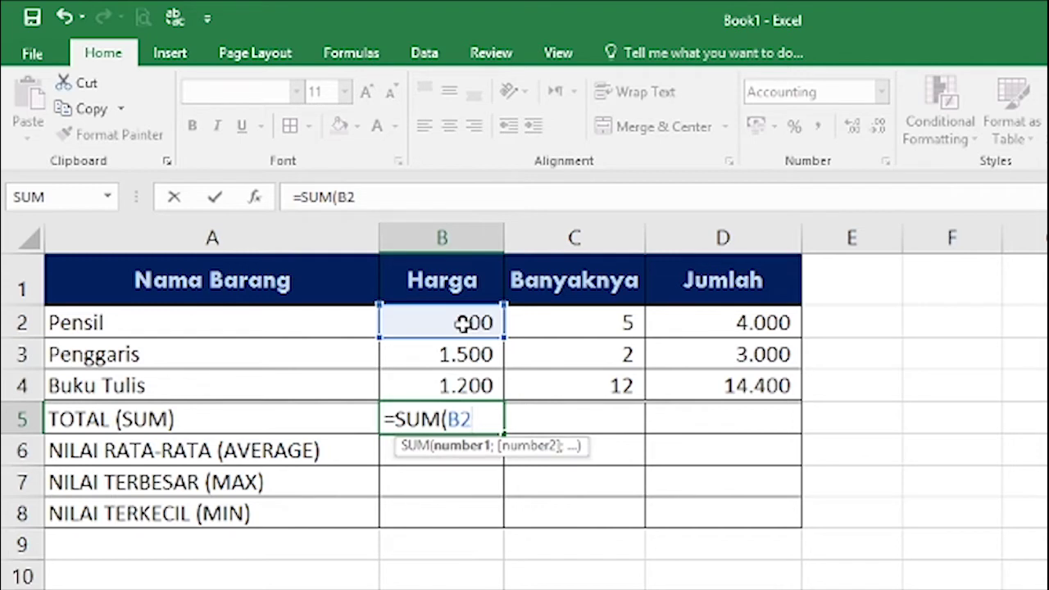
{"action": "type", "text": ":"}
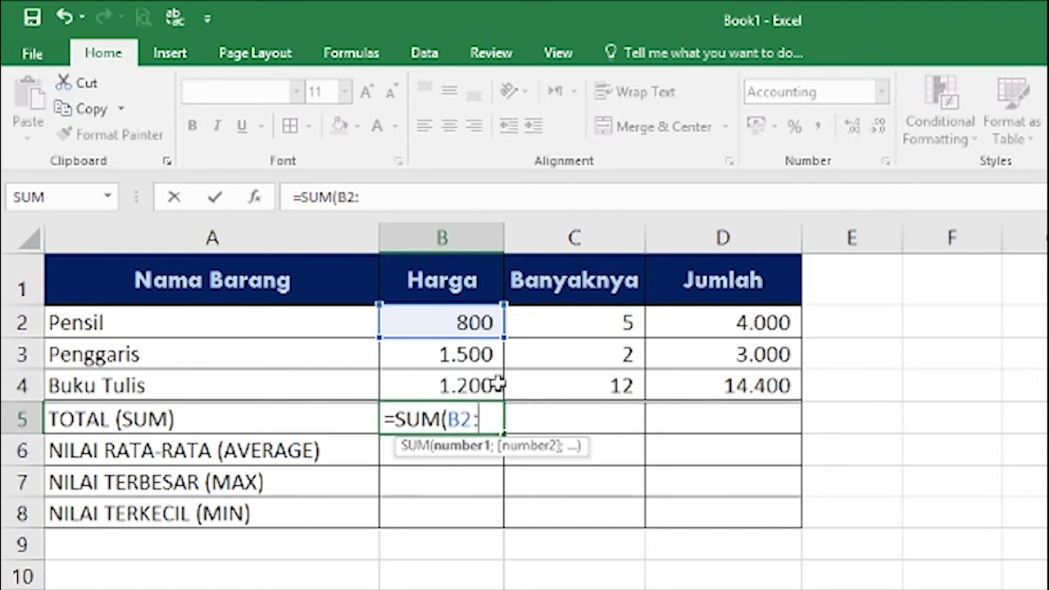
{"action": "type", "text": "B"}
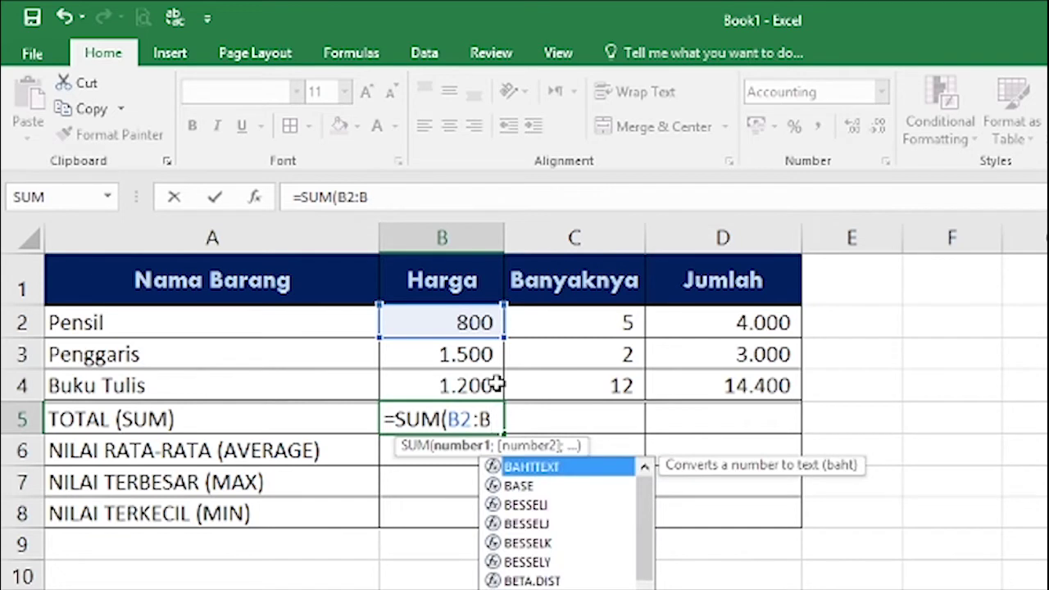
{"action": "type", "text": "4"}
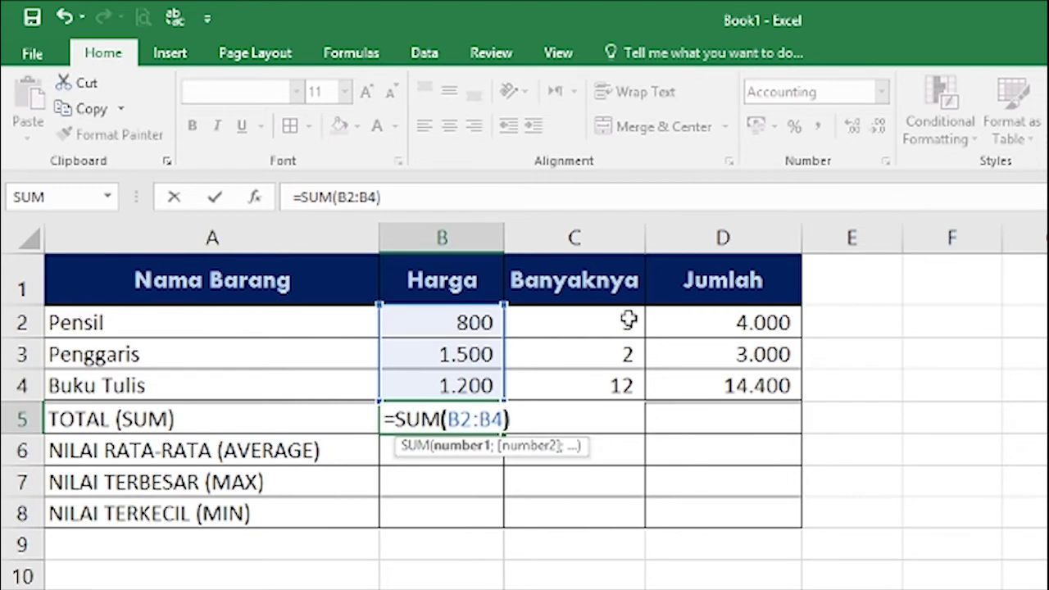
{"action": "type", "text": ")"}
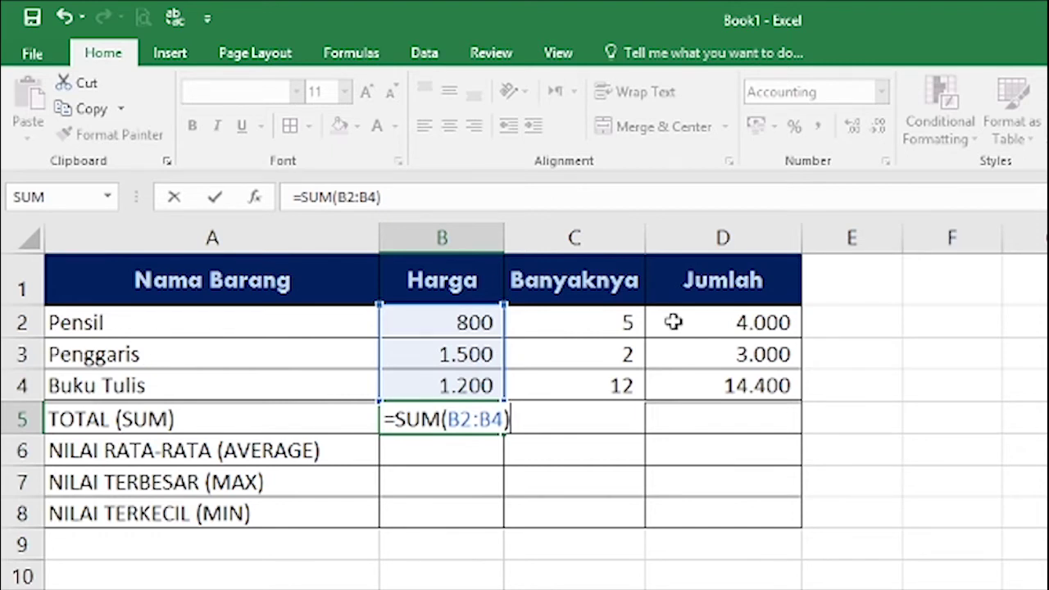
{"action": "key", "text": "Return"}
{"action": "left_click_drag", "start_coordinate": [503, 236], "coordinate": [538, 237]}
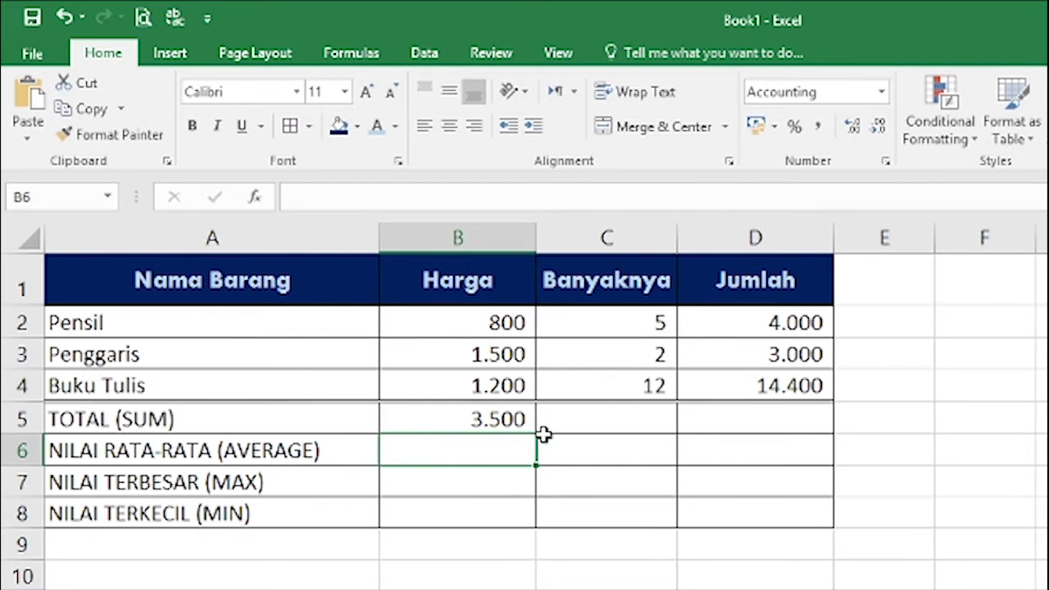
Enter the formula =SUM(C2:C4) in cell C5 to total the Banyaknya values
{"action": "left_click", "coordinate": [620, 426]}
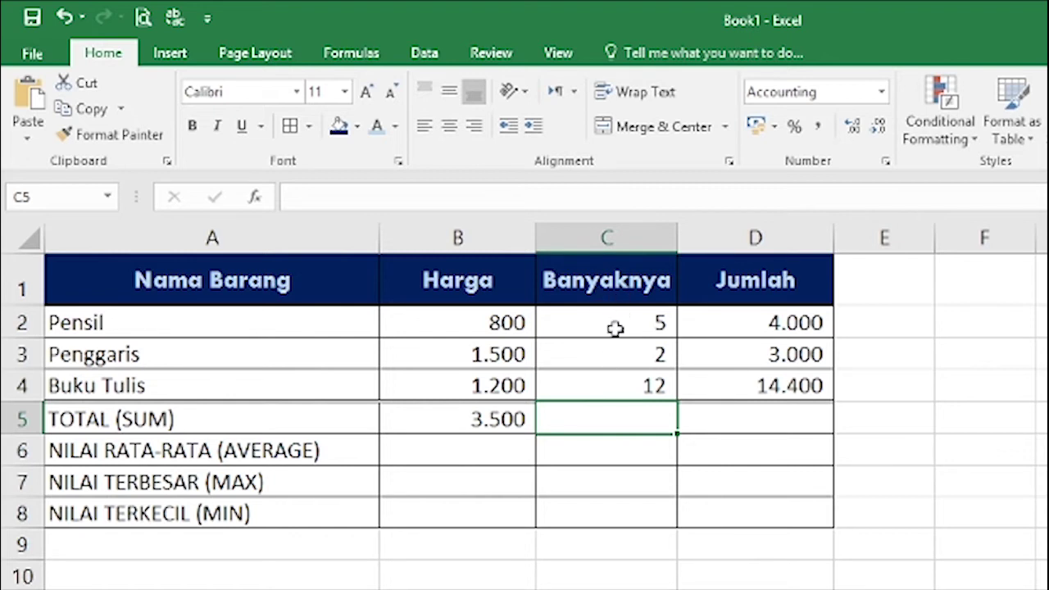
{"action": "double_click", "coordinate": [594, 419]}
{"action": "type", "text": "="}
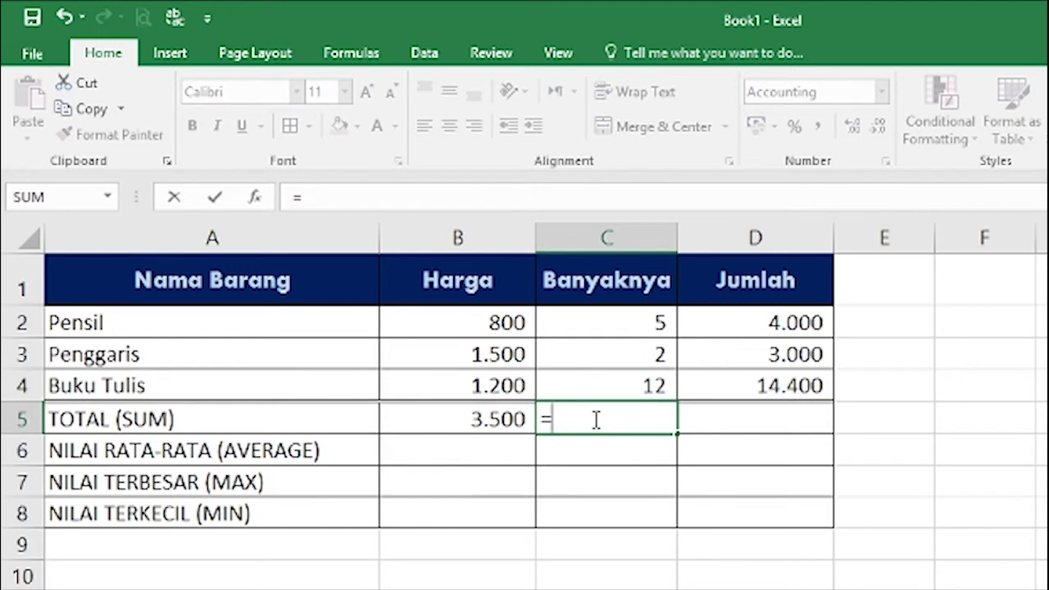
{"action": "type", "text": "SUM("}
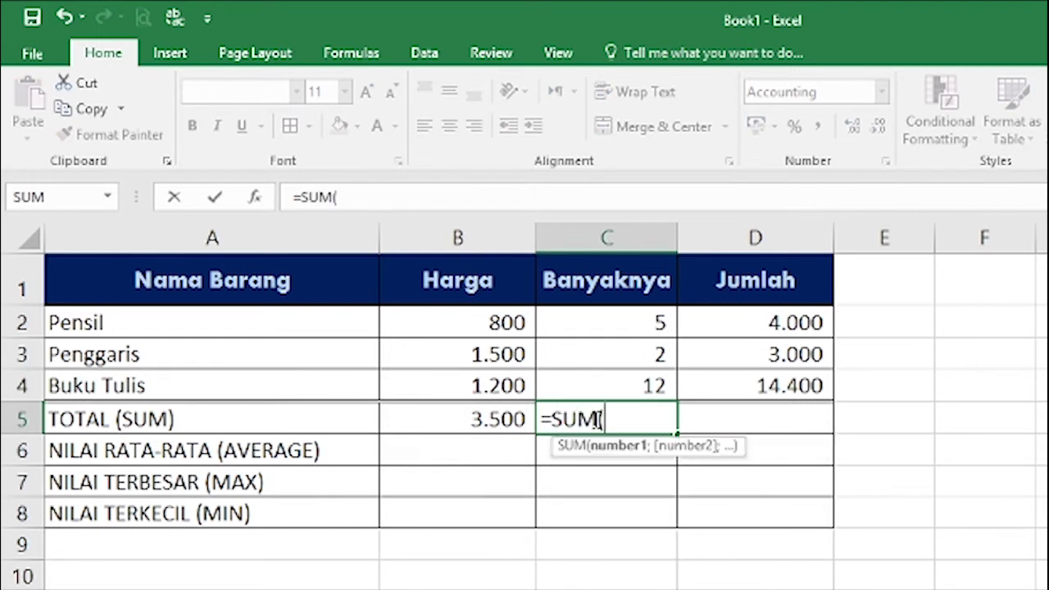
{"action": "left_click", "coordinate": [639, 322]}
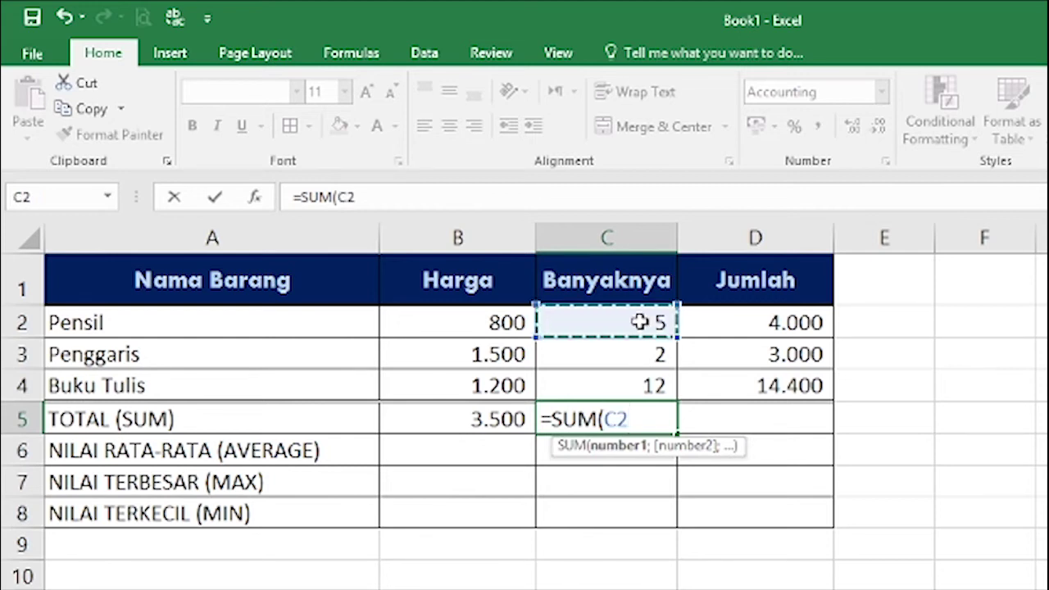
{"action": "type", "text": ":C2"}
{"action": "key", "text": "BackSpace"}
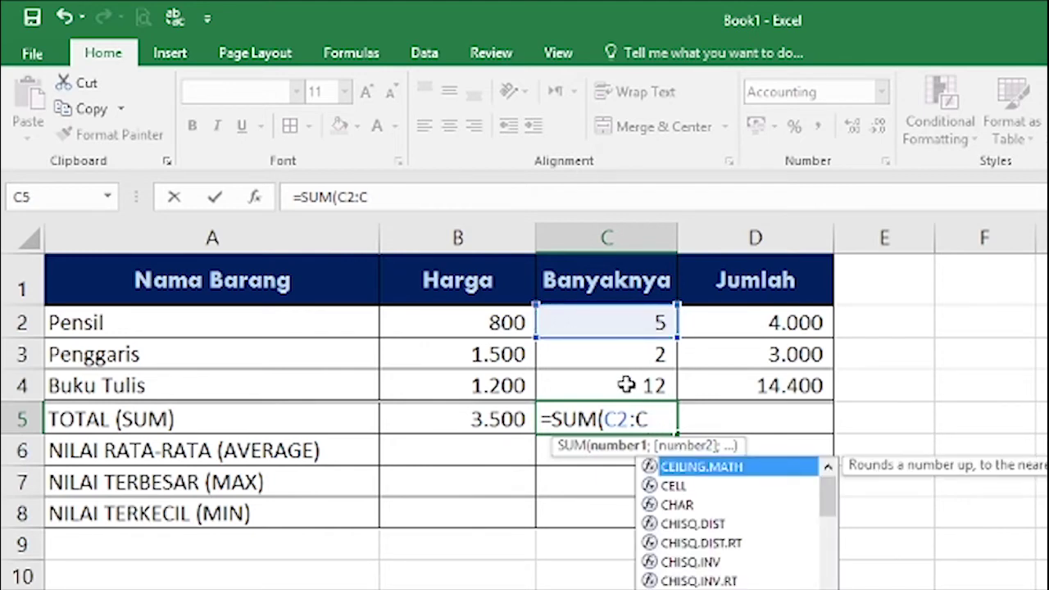
{"action": "key", "text": "Return"}
{"action": "left_click", "coordinate": [713, 542]}
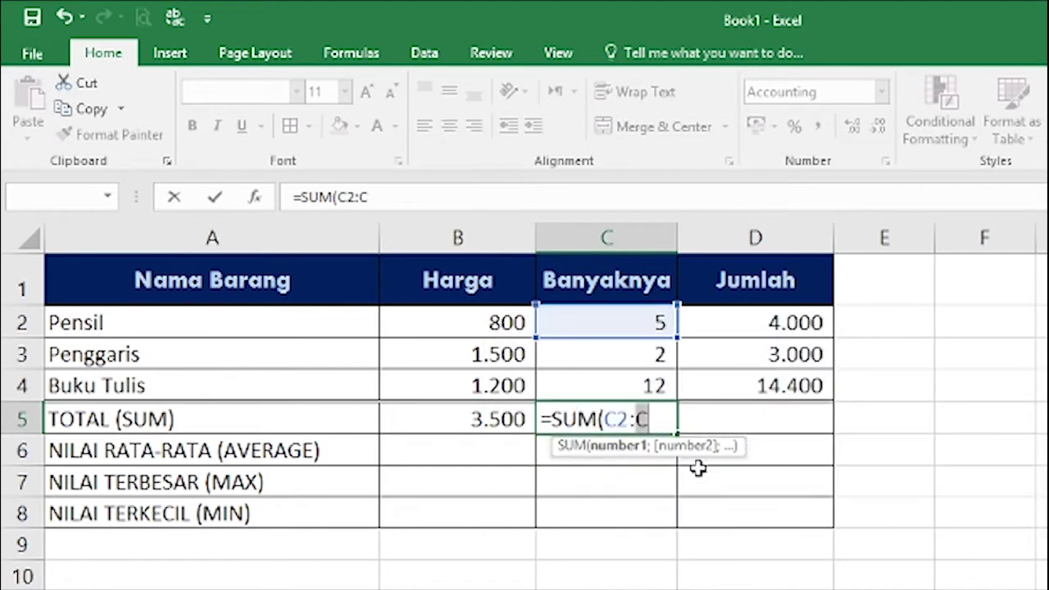
{"action": "key", "text": "BackSpace"}
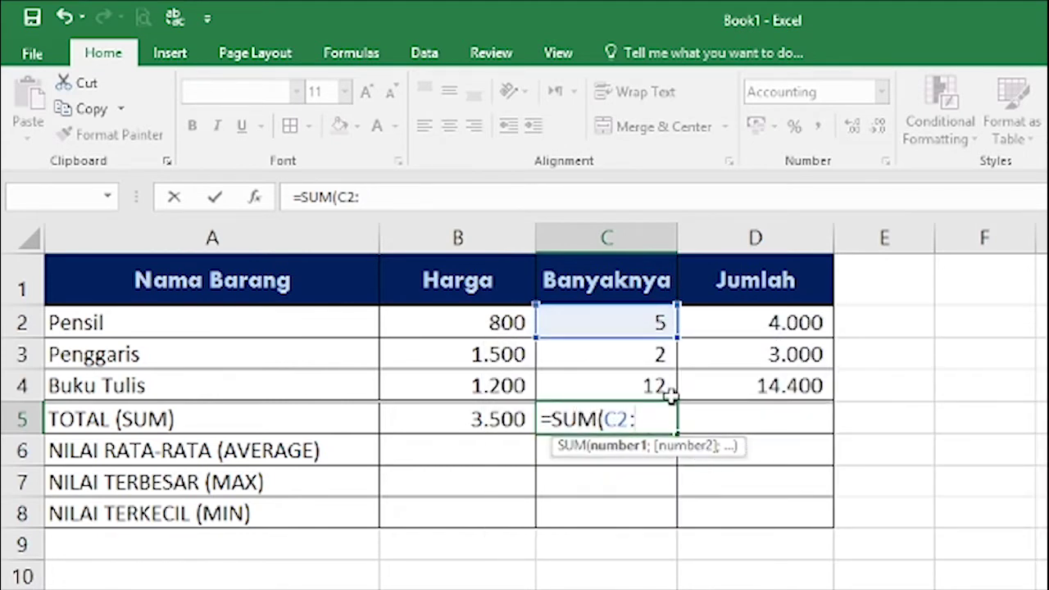
{"action": "left_click", "coordinate": [642, 383]}
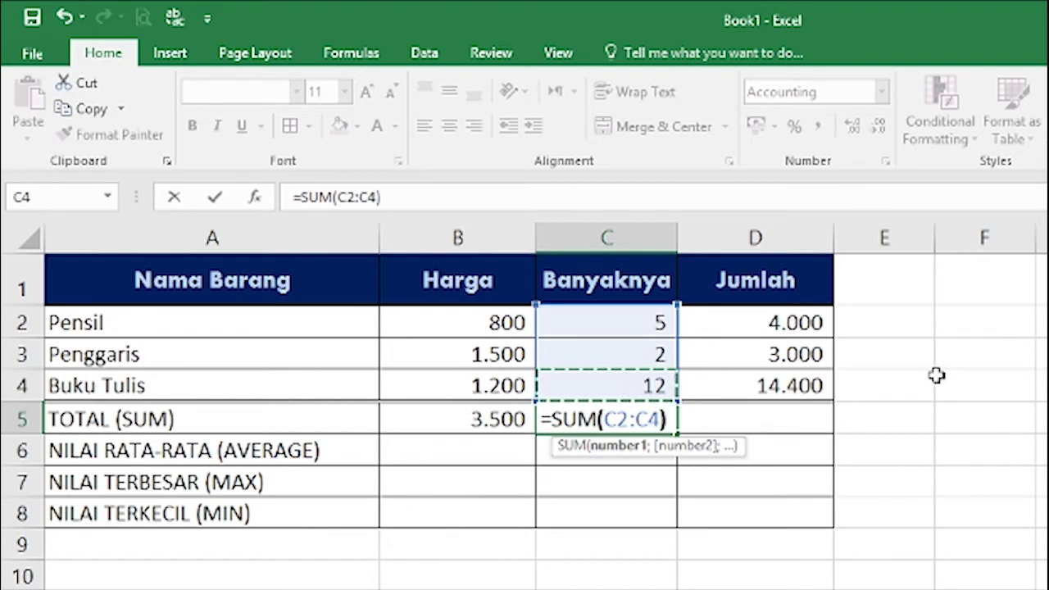
{"action": "type", "text": ")"}
{"action": "key", "text": "Return"}
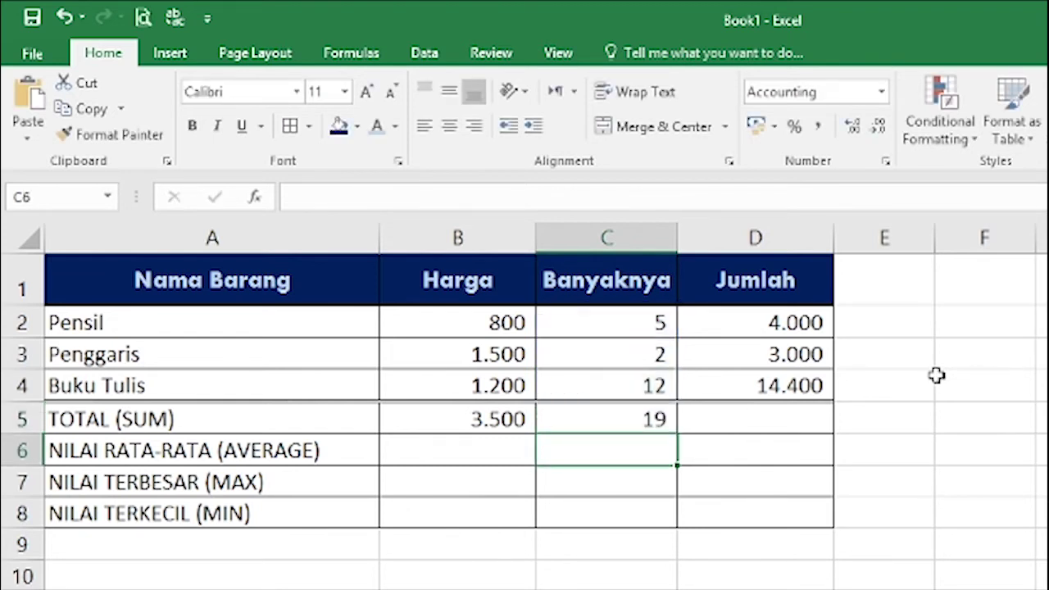
Enter the formula =SUM(D2:D4) in cell D5 to total the Jumlah values
{"action": "left_click", "coordinate": [721, 420]}
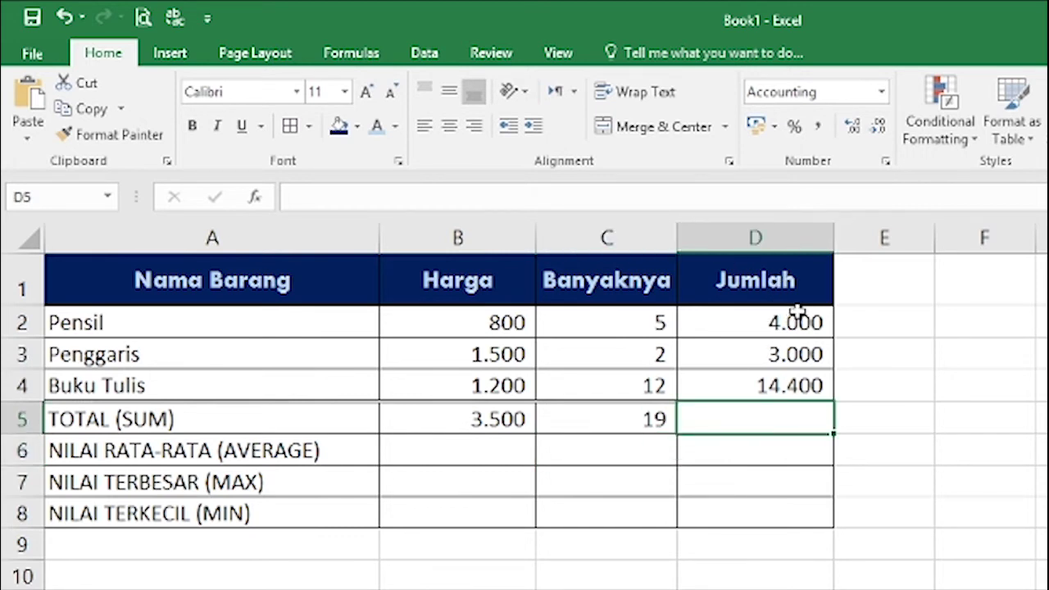
{"action": "type", "text": "=SUM"}
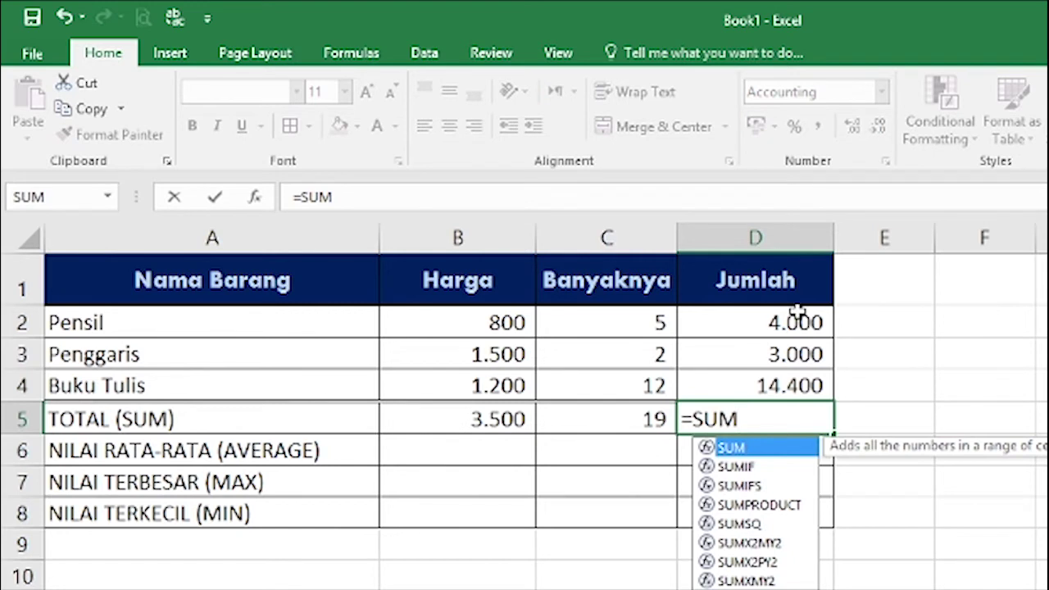
{"action": "type", "text": "("}
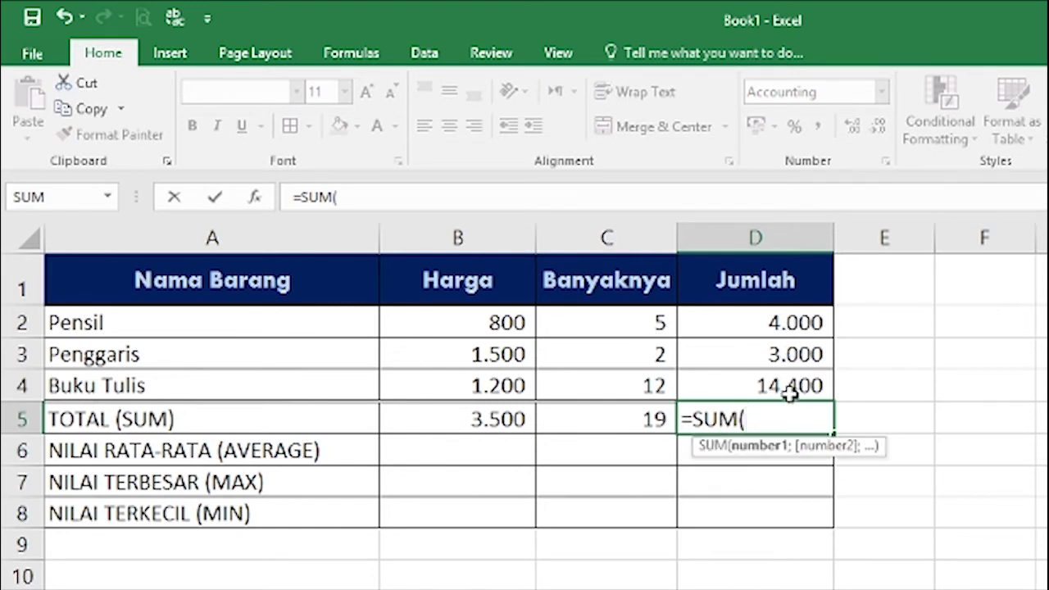
{"action": "left_click", "coordinate": [774, 324]}
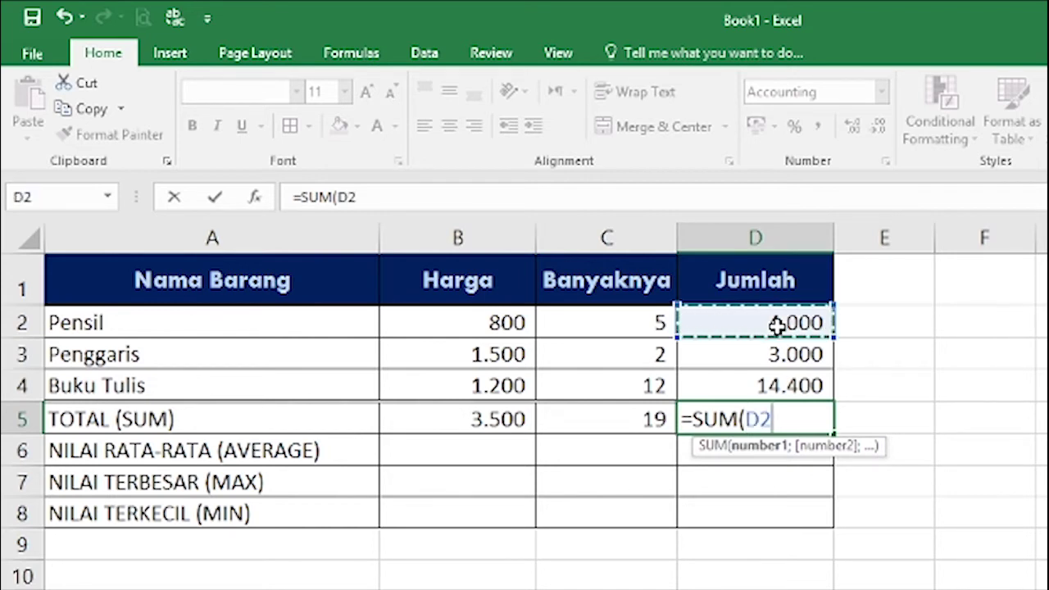
{"action": "left_click_drag", "start_coordinate": [776, 325], "coordinate": [789, 387]}
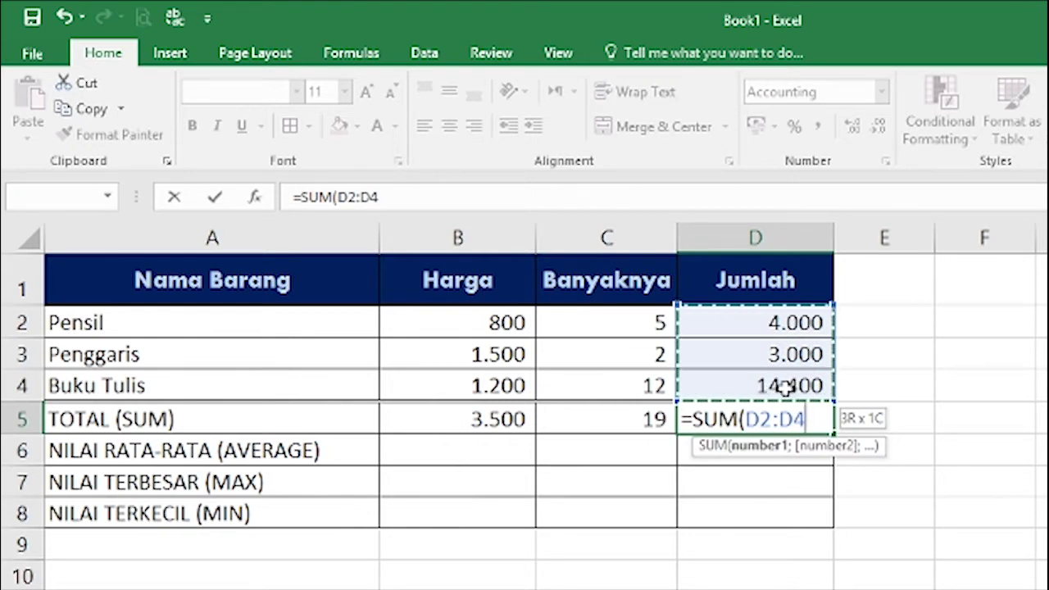
{"action": "left_click_drag", "start_coordinate": [784, 388], "coordinate": [786, 389]}
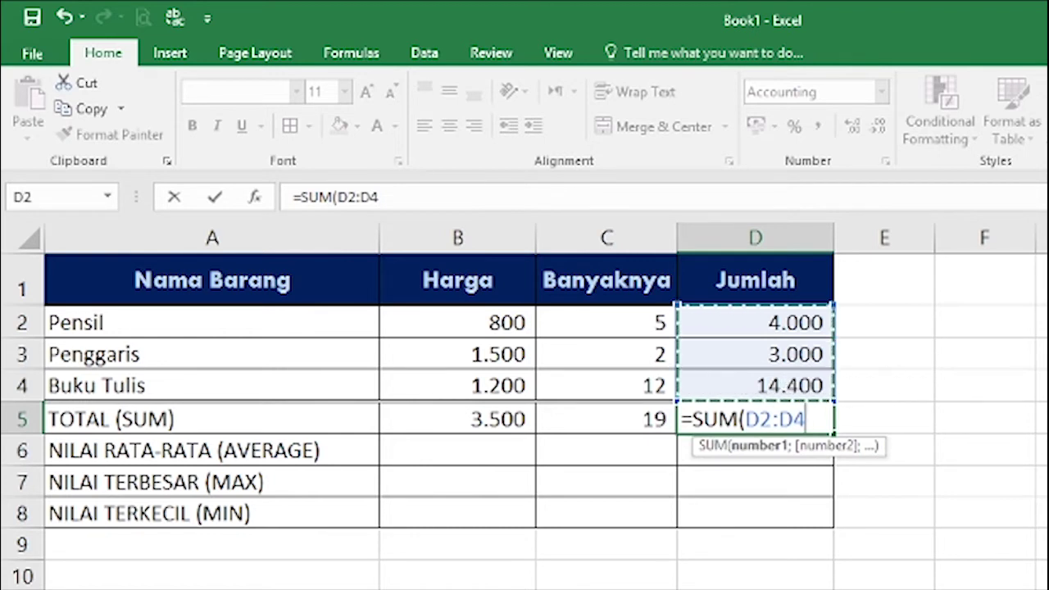
{"action": "type", "text": ")"}
{"action": "key", "text": "Return"}
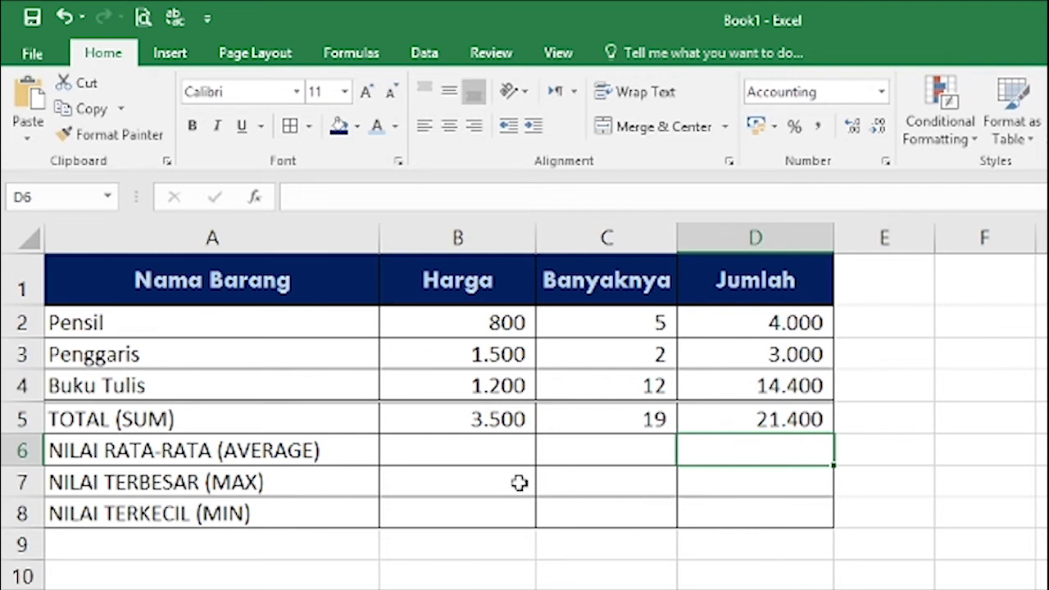
Enter the formula =AVERAGE(B2:B4) in cell B6 to calculate the average Harga
{"action": "left_click", "coordinate": [468, 448]}
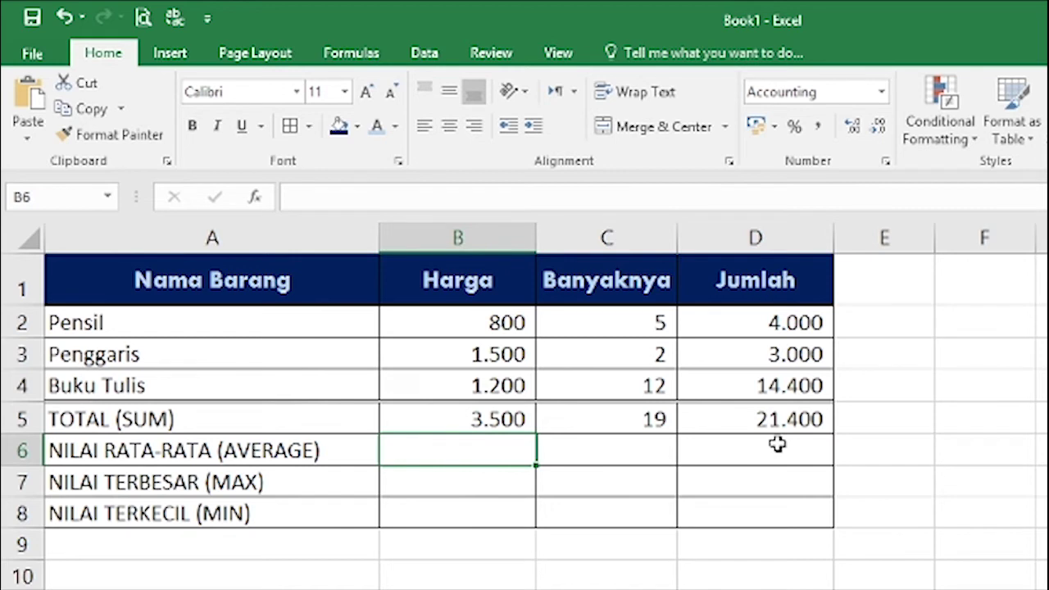
{"action": "type", "text": "="}
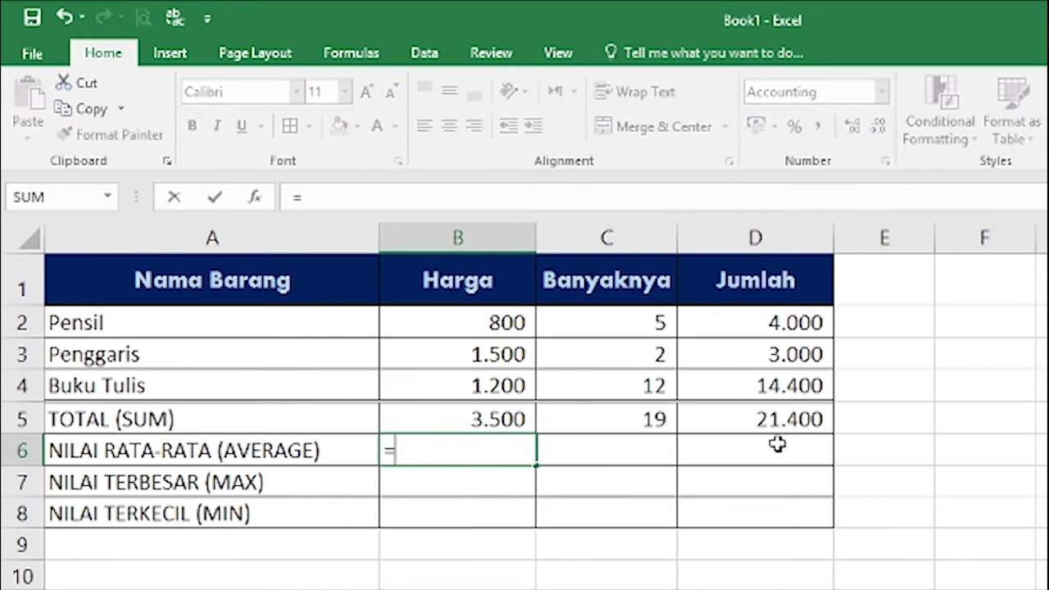
{"action": "type", "text": "AVERAGE"}
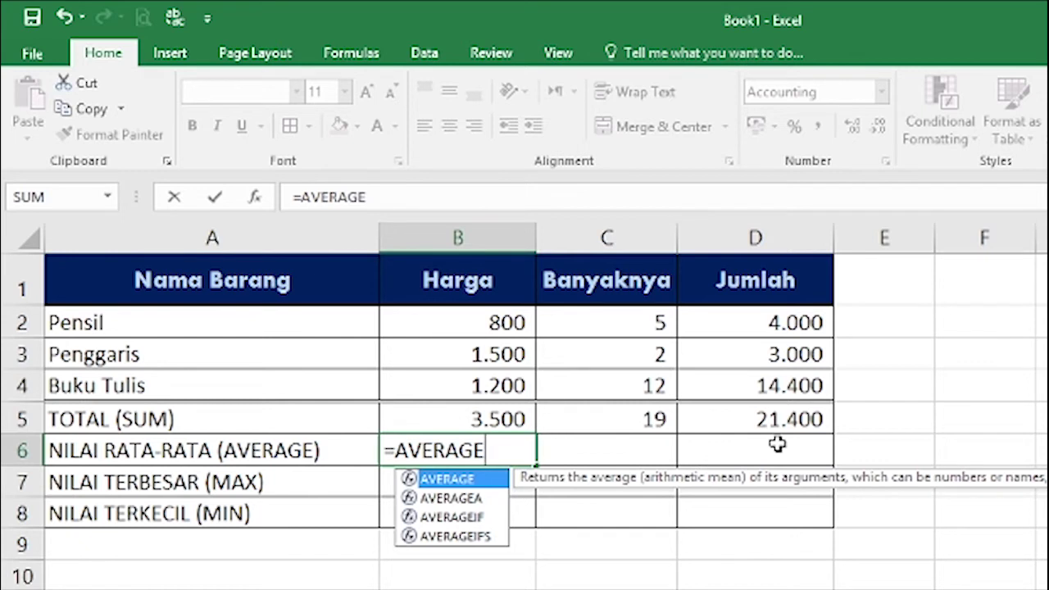
{"action": "type", "text": "("}
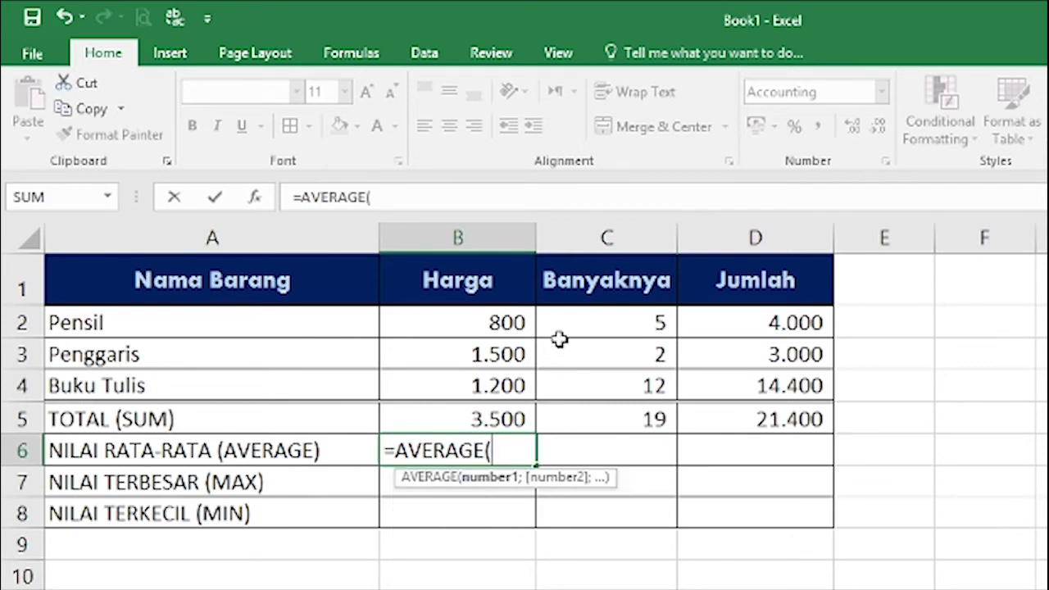
{"action": "left_click", "coordinate": [503, 322]}
{"action": "left_click_drag", "start_coordinate": [503, 323], "coordinate": [516, 382]}
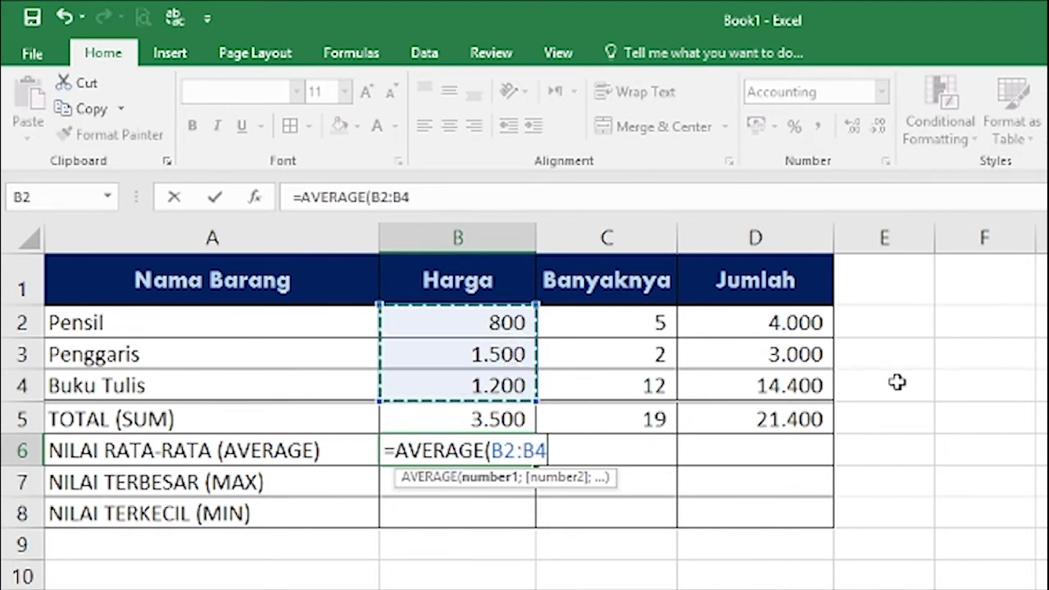
{"action": "type", "text": ")"}
{"action": "key", "text": "Return"}
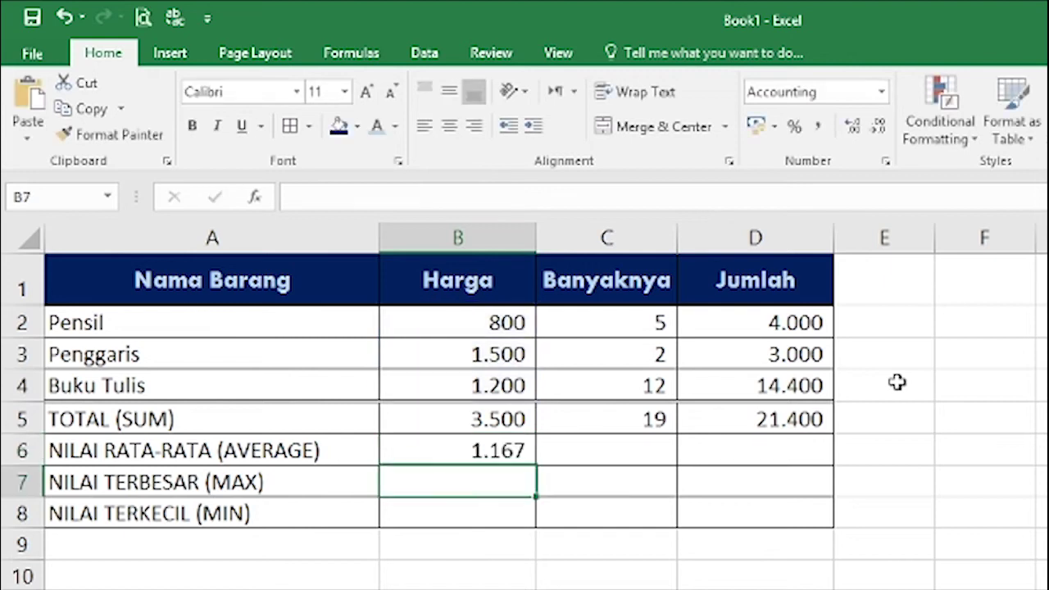
Enter the formula =AVERAGE(C2:C4) in cell C6 to calculate the average Banyaknya
{"action": "left_click", "coordinate": [599, 454]}
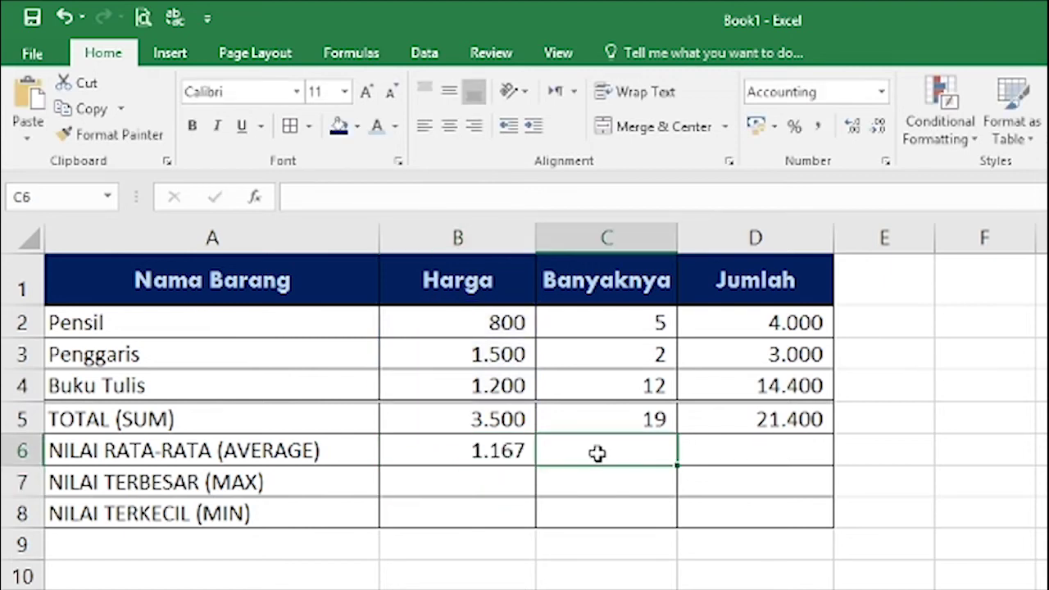
{"action": "type", "text": "="}
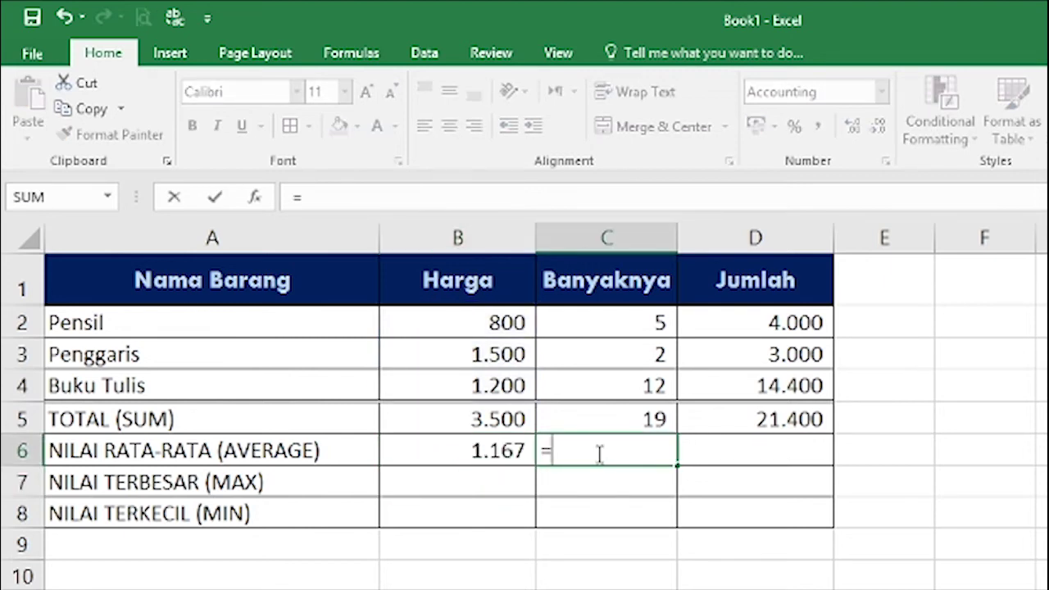
{"action": "type", "text": "AVERAGE"}
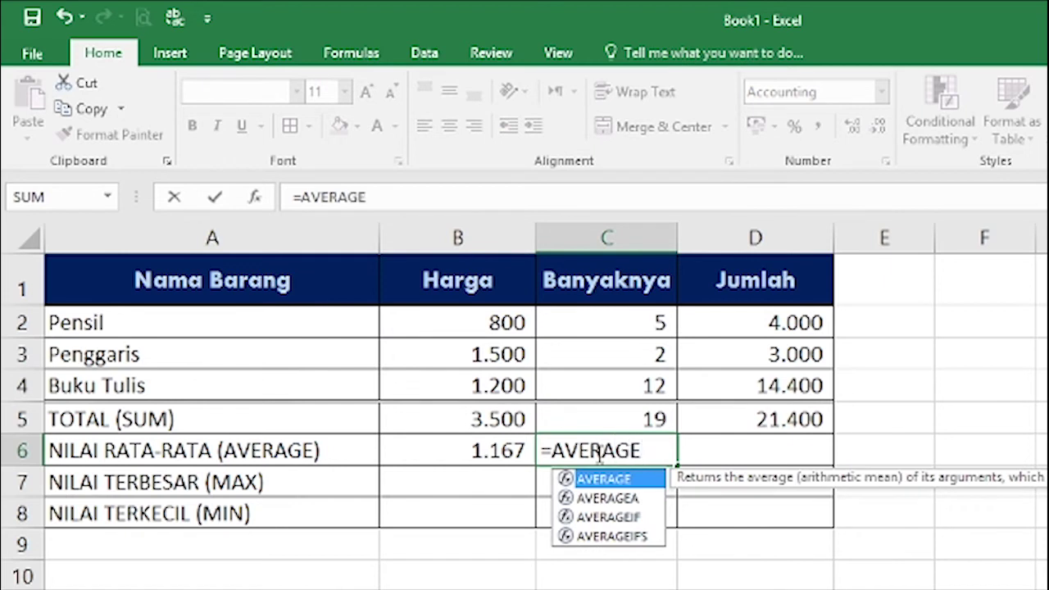
{"action": "type", "text": "("}
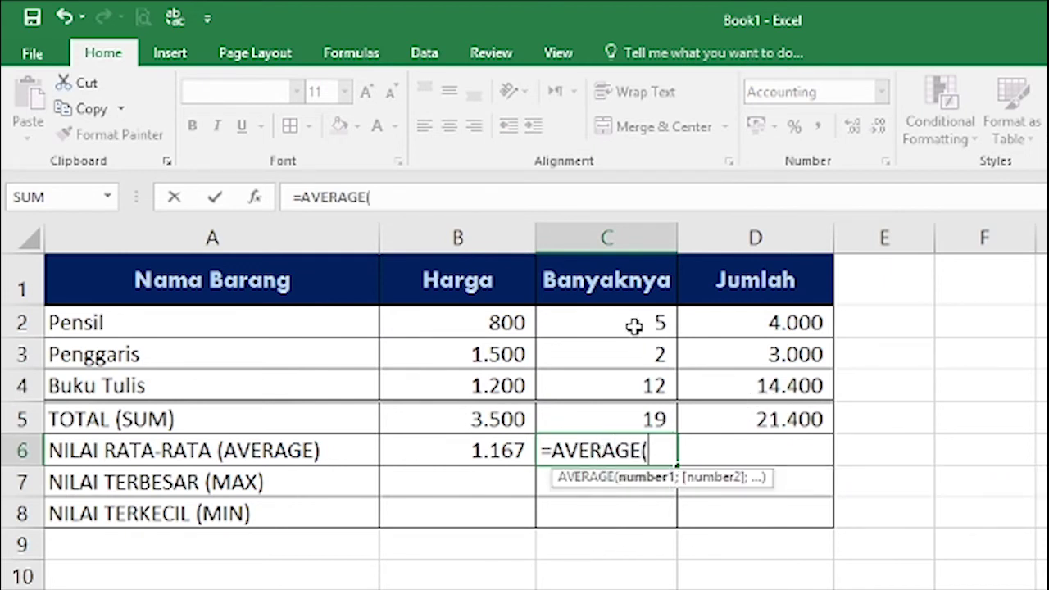
{"action": "type", "text": "C"}
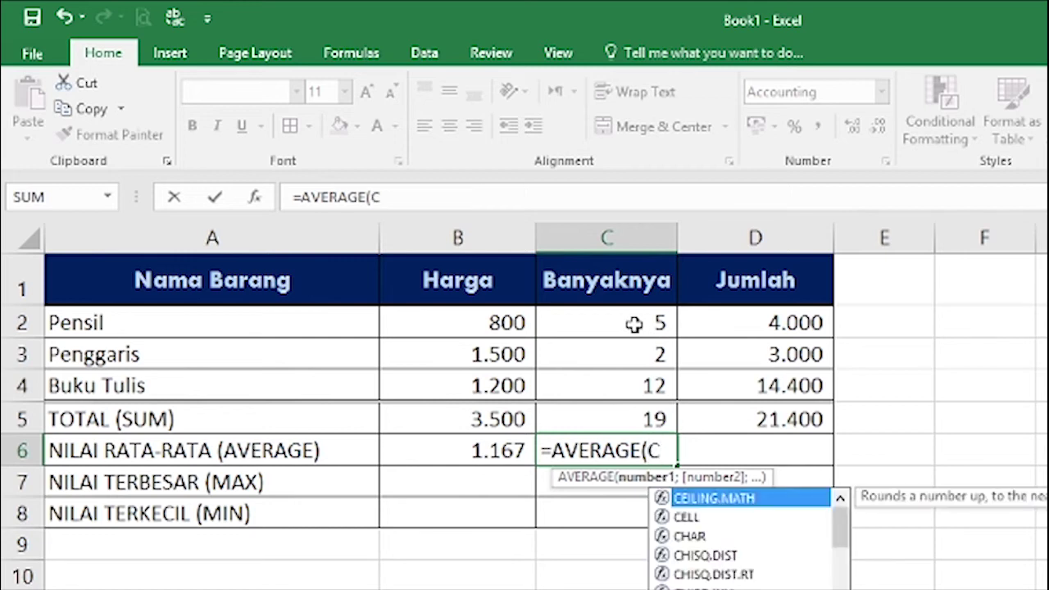
{"action": "type", "text": "2:C"}
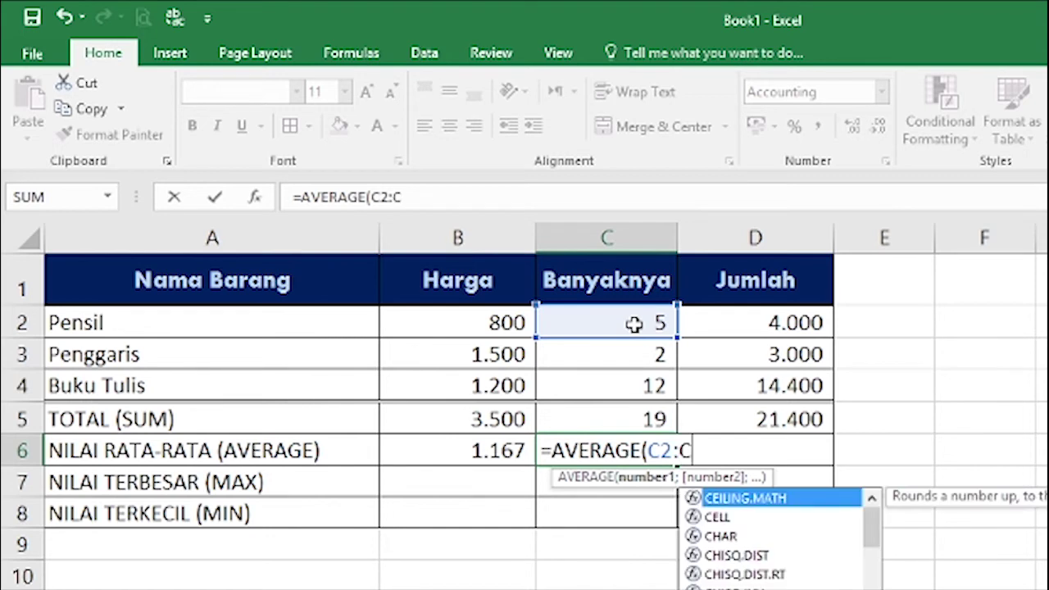
{"action": "type", "text": "4"}
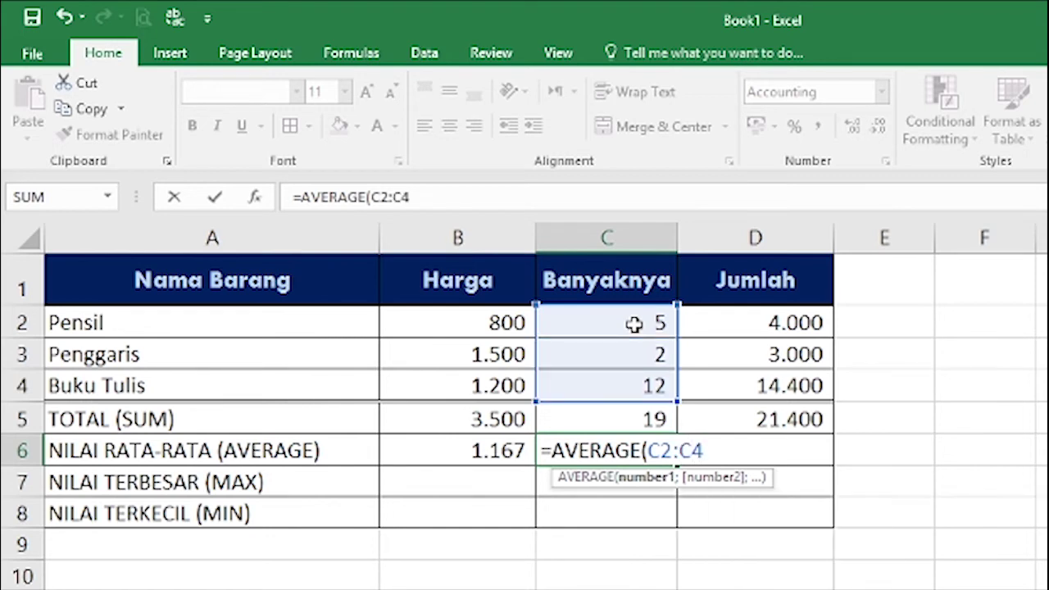
{"action": "type", "text": ")"}
{"action": "key", "text": "Return"}
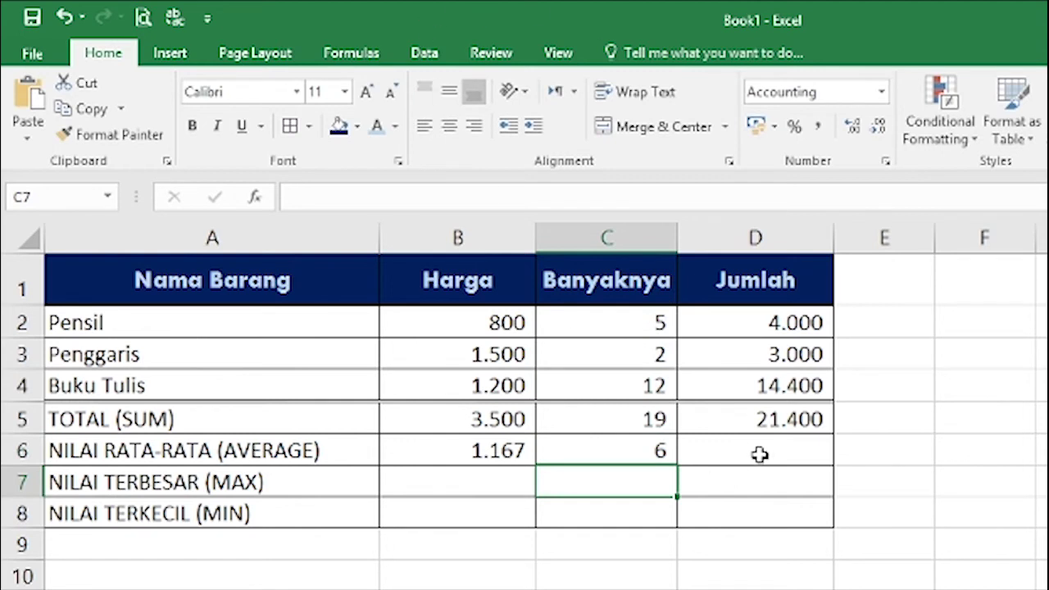
Enter the formula =AVERAGE(D2:D4) in cell D6 to calculate the average Jumlah
{"action": "left_click", "coordinate": [757, 447]}
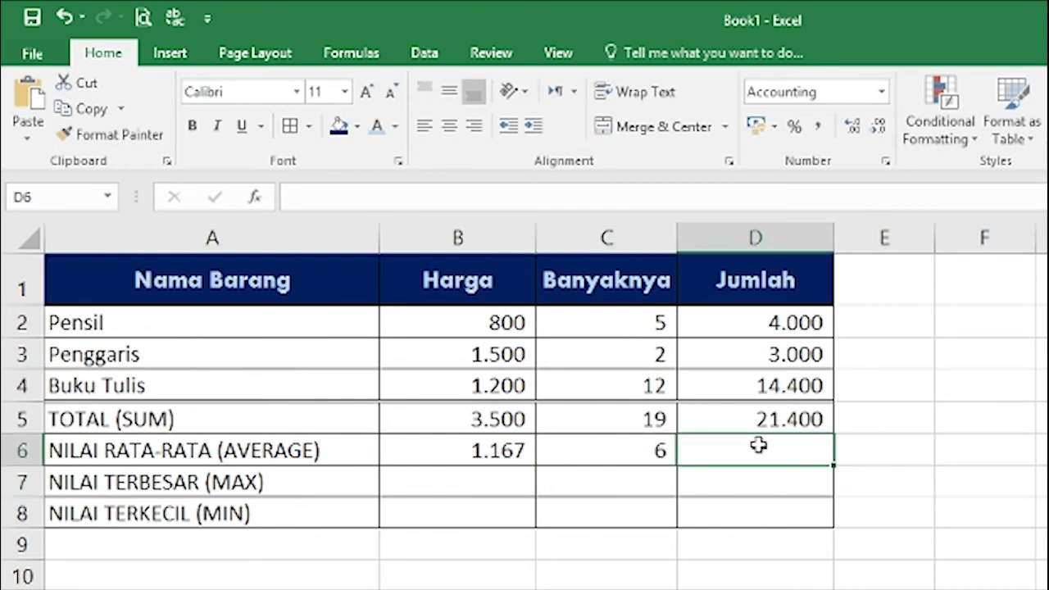
{"action": "type", "text": "=AV"}
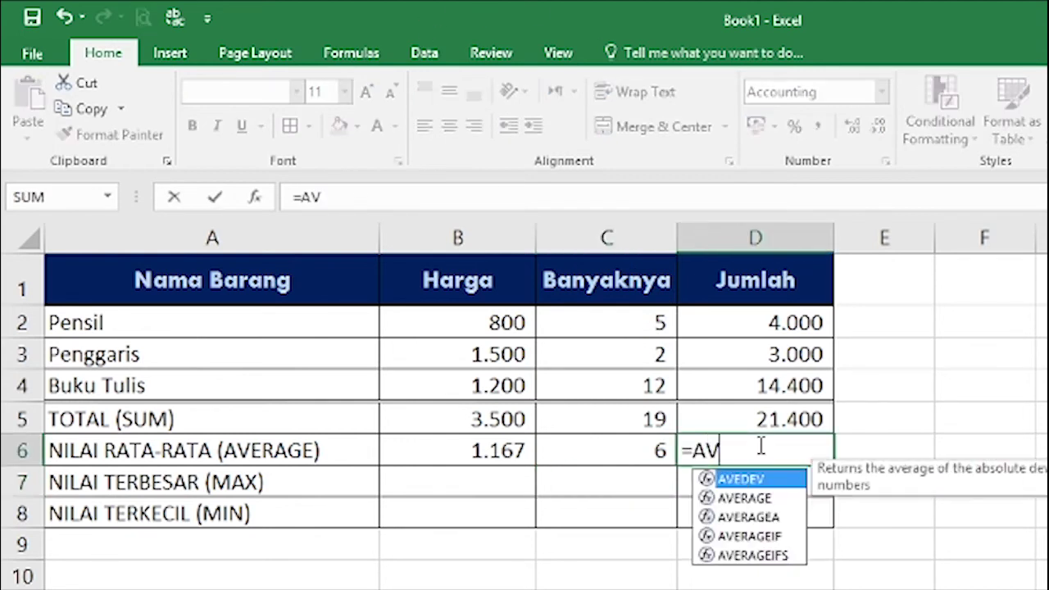
{"action": "type", "text": "ERAGE("}
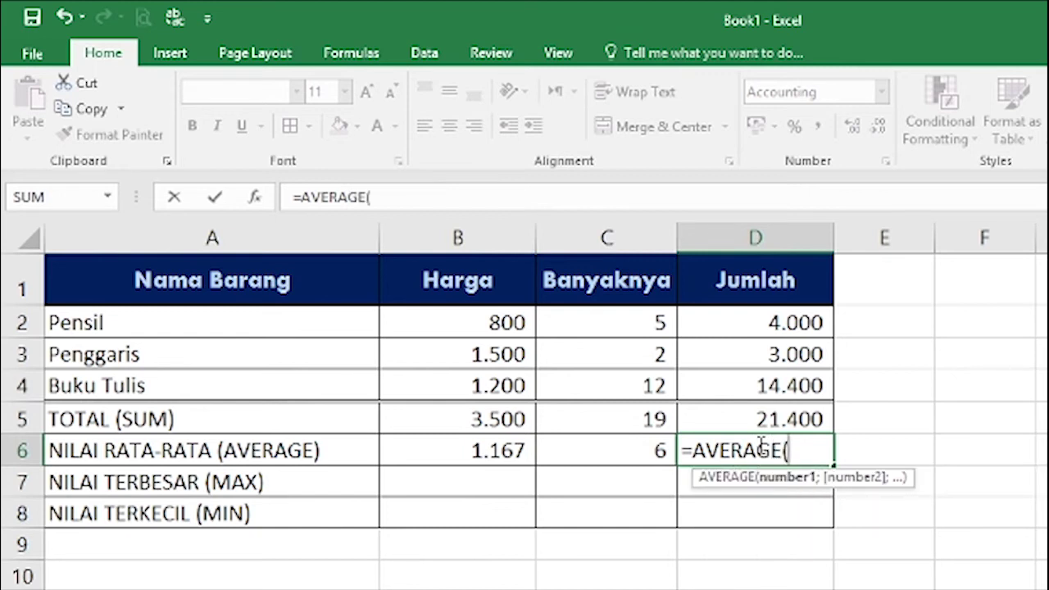
{"action": "type", "text": "D"}
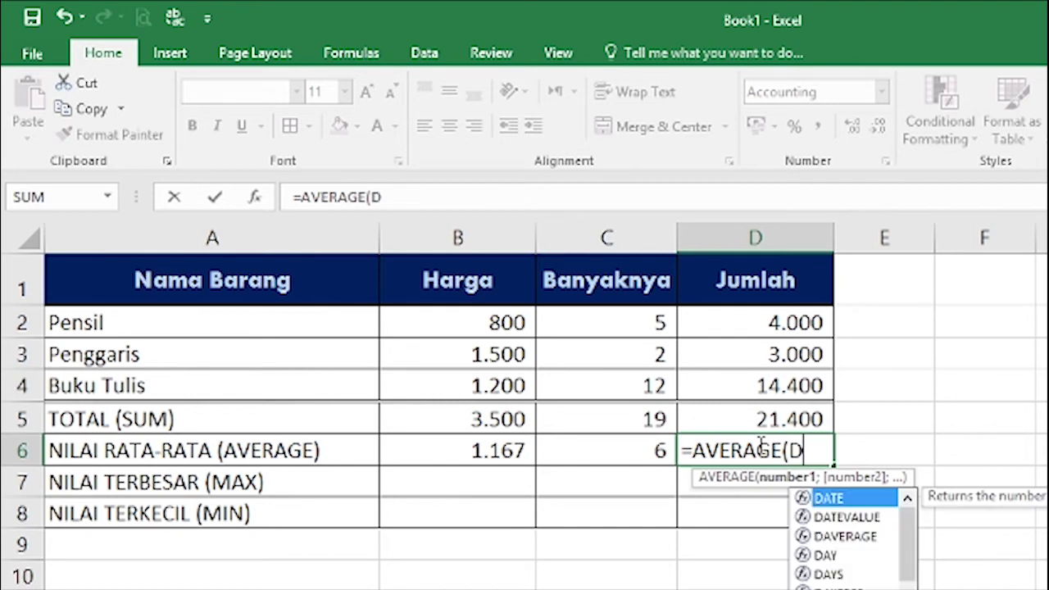
{"action": "type", "text": "2:D4"}
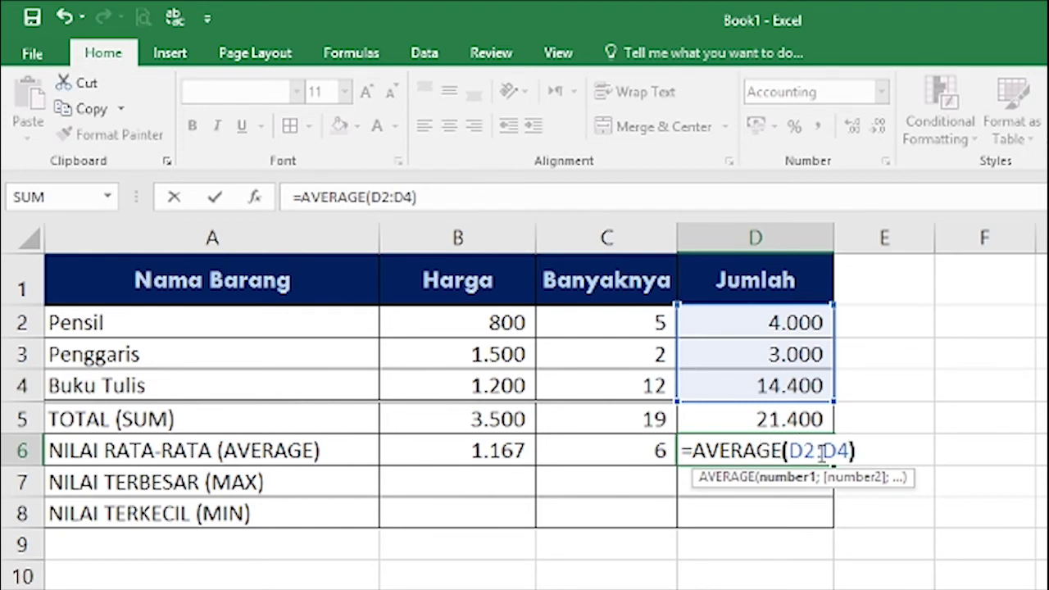
{"action": "key", "text": "Return"}
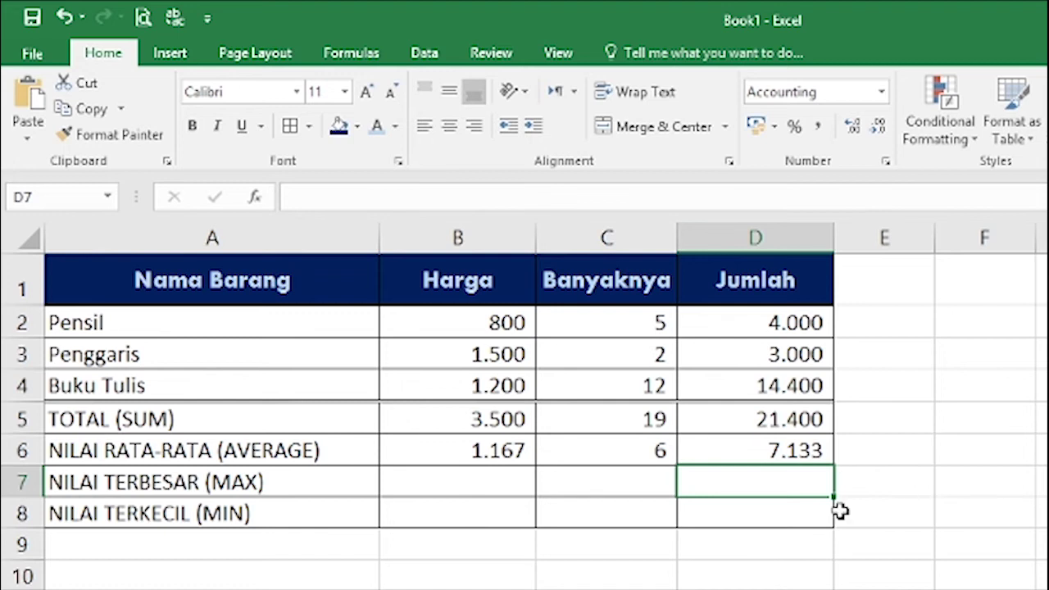
Enter the formula =MAX(B2:B4) in cell B7 to find the largest Harga value
{"action": "left_click", "coordinate": [483, 472]}
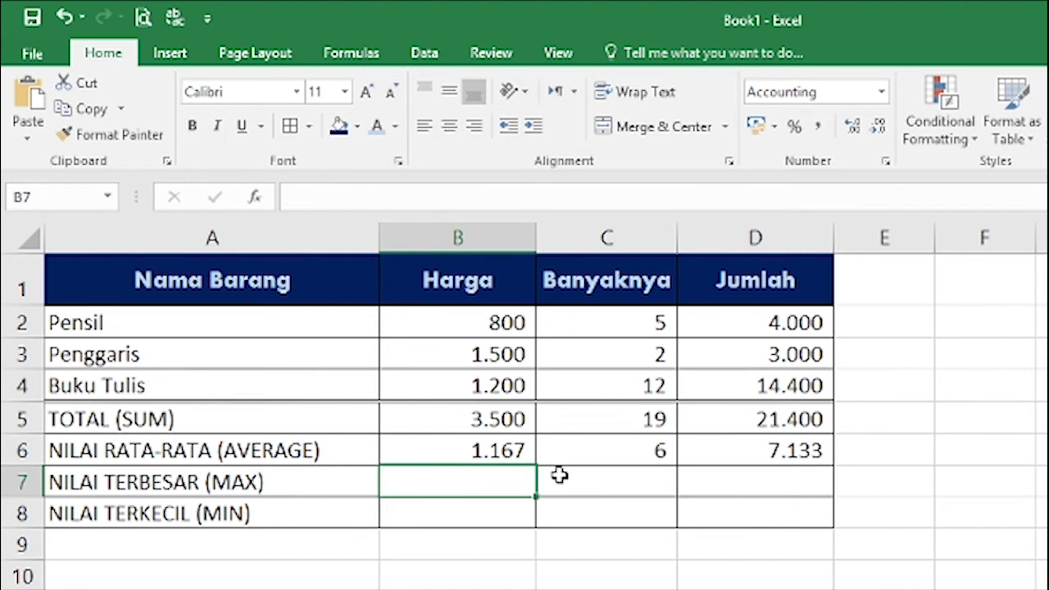
{"action": "type", "text": "=M"}
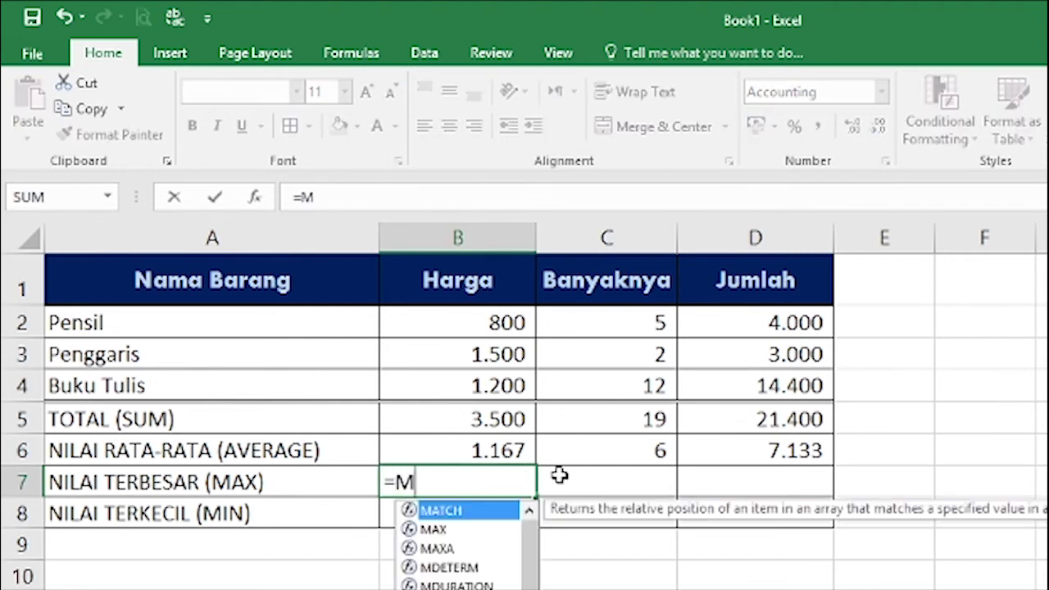
{"action": "type", "text": "AX("}
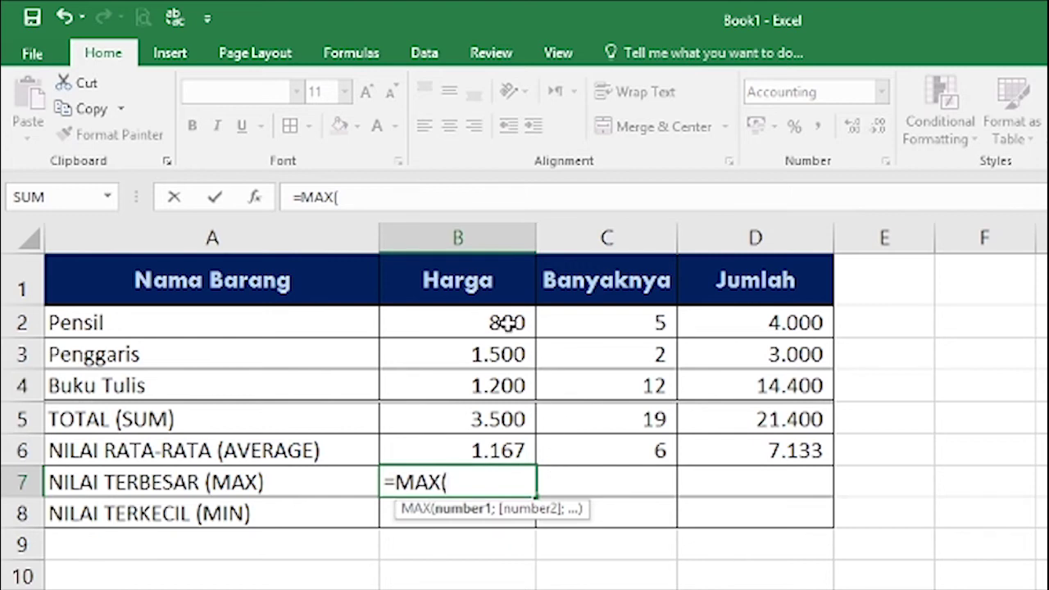
{"action": "type", "text": "B2"}
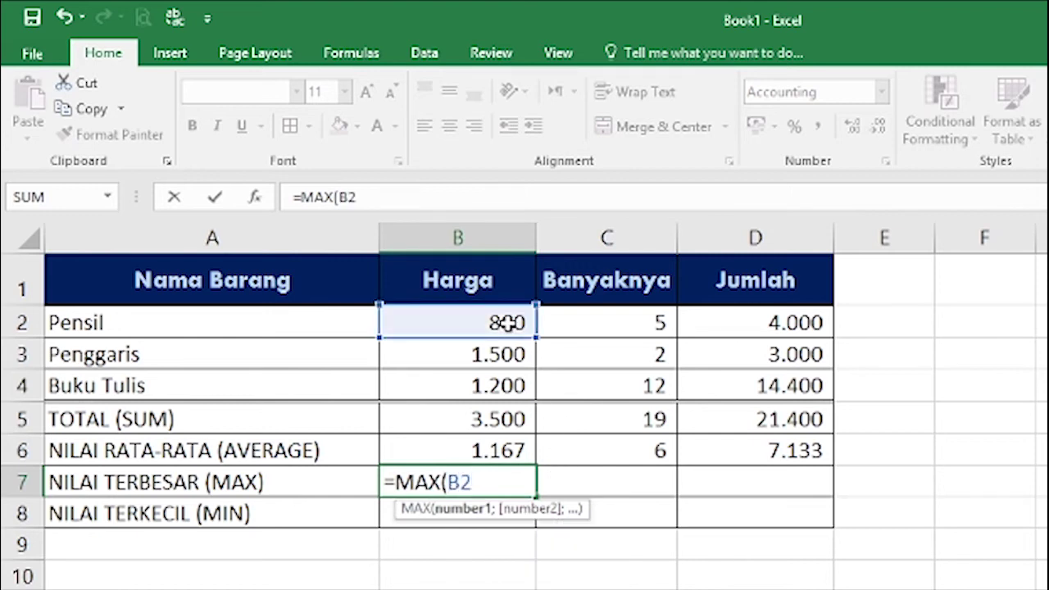
{"action": "type", "text": ":B"}
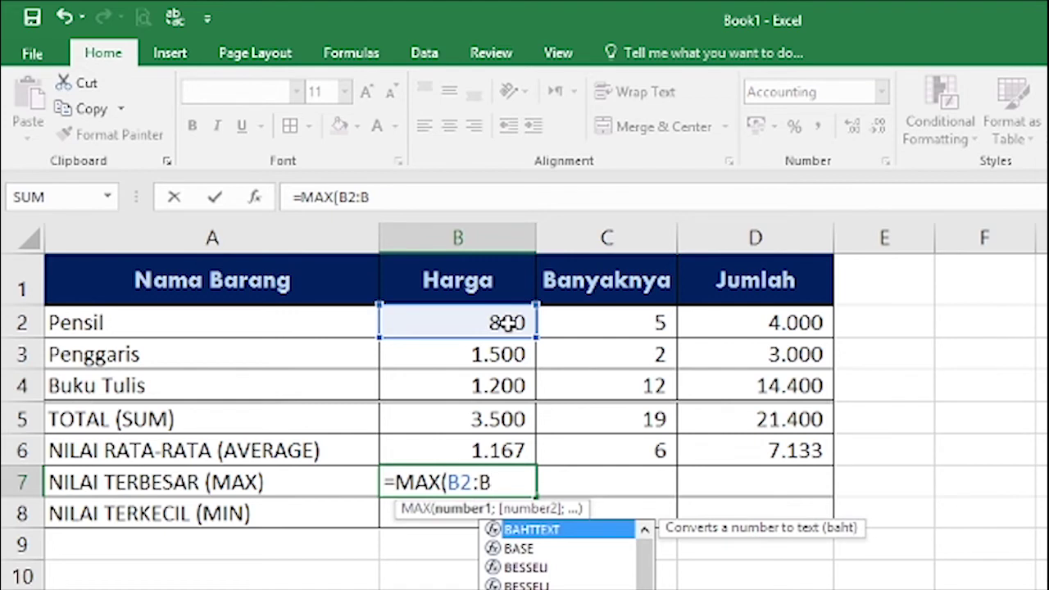
{"action": "type", "text": "4)"}
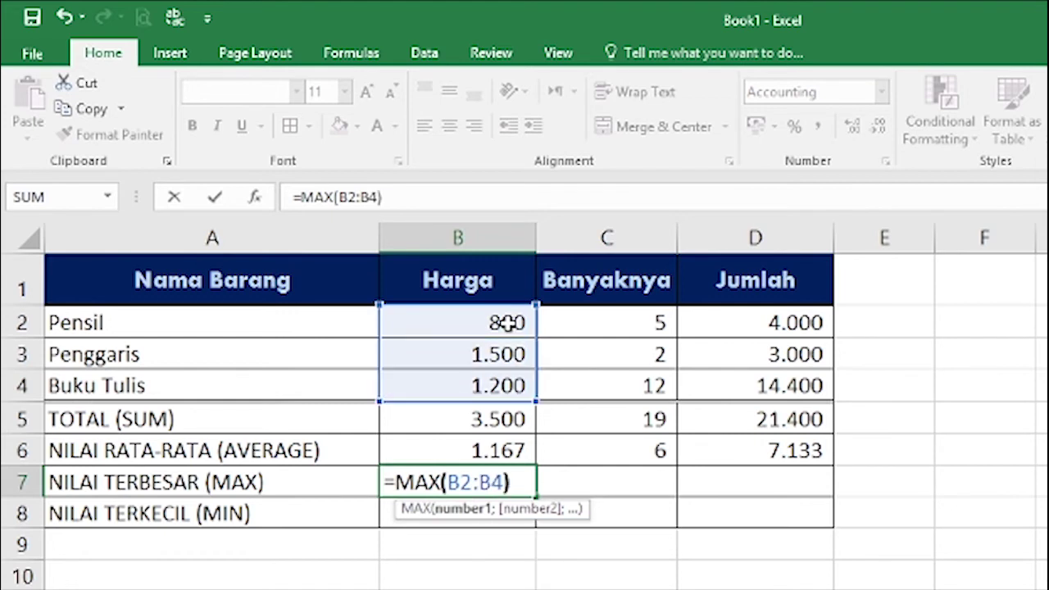
{"action": "key", "text": "Return"}
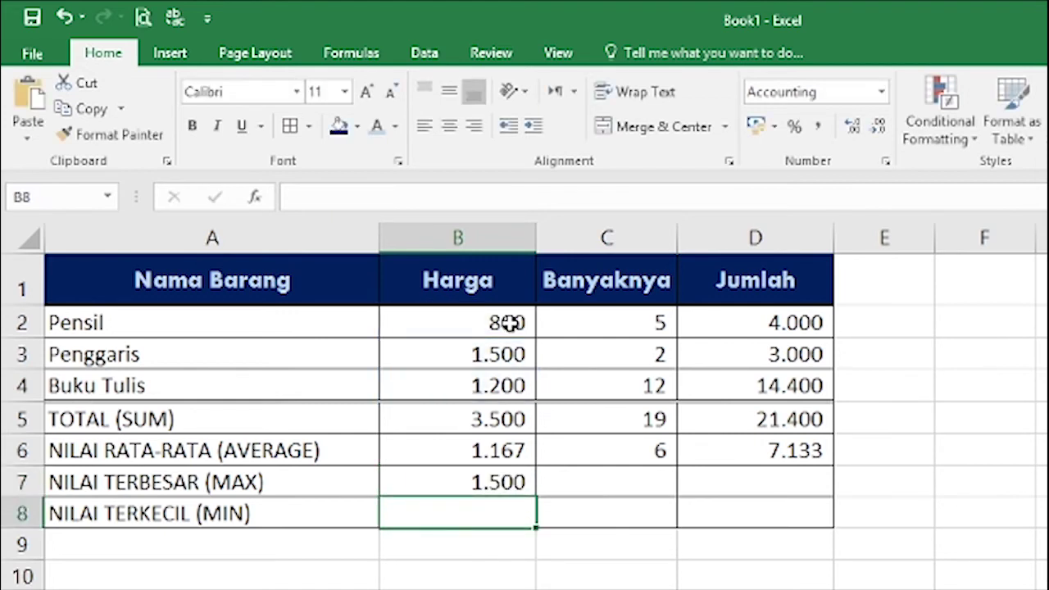
Enter the formula =MAX(C2:C4) in cell C7 to find the largest Banyaknya value
{"action": "left_click", "coordinate": [601, 484]}
{"action": "double_click", "coordinate": [604, 485]}
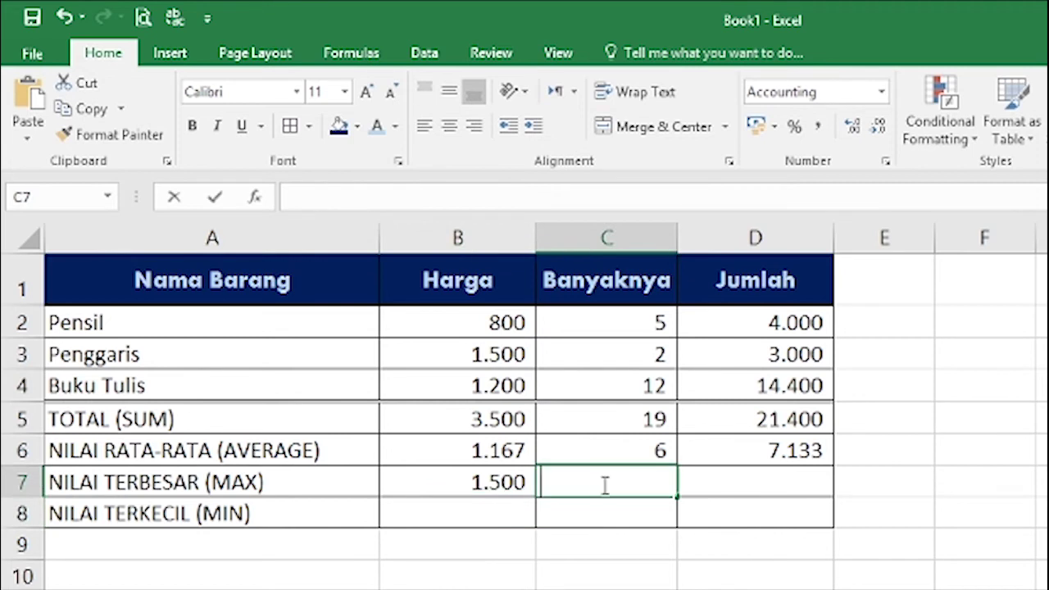
{"action": "type", "text": "="}
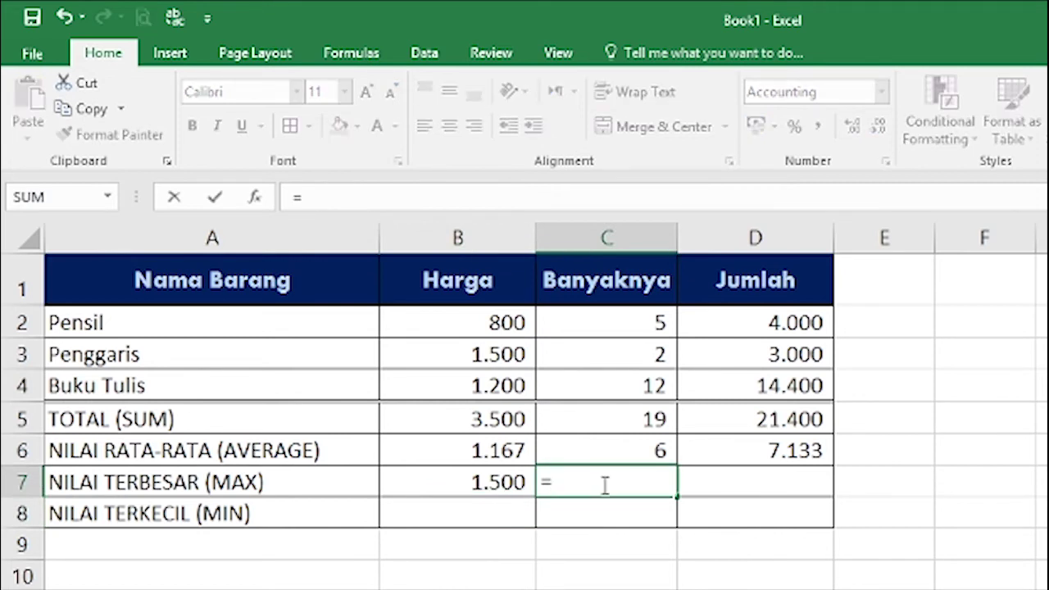
{"action": "type", "text": "MAX("}
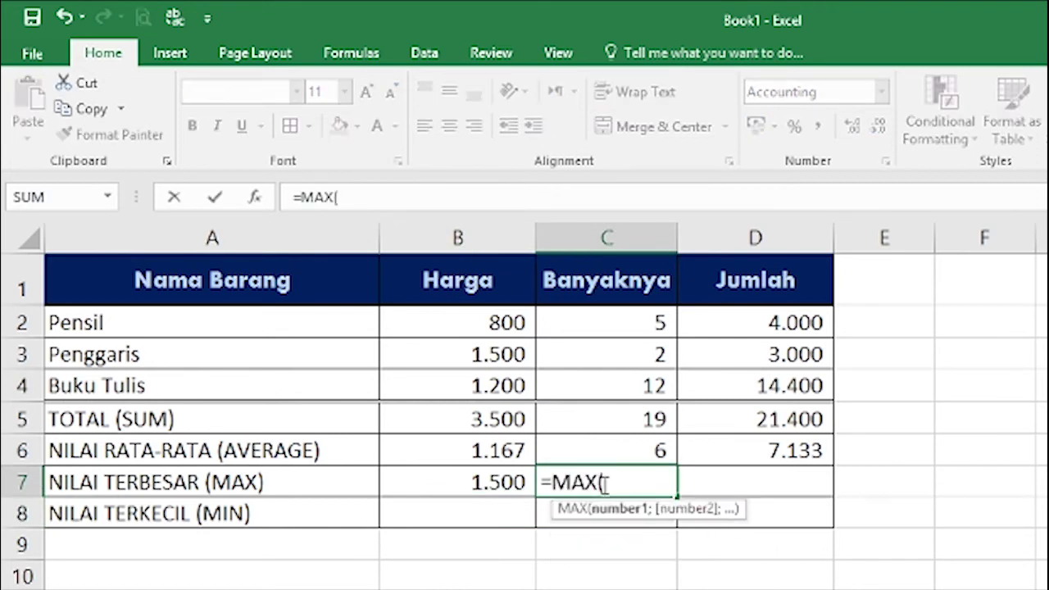
{"action": "type", "text": "C2:C4"}
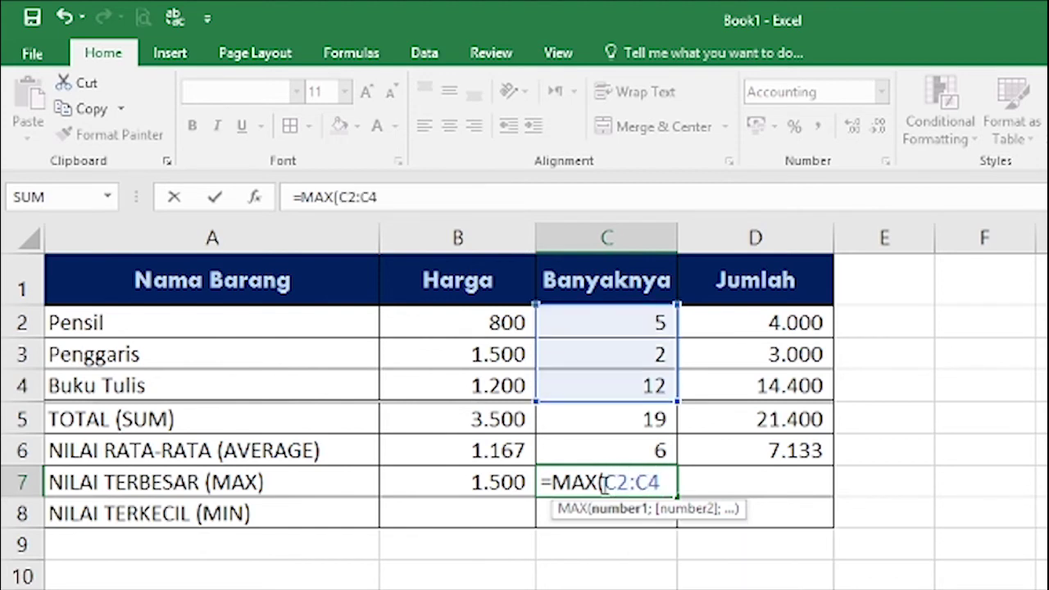
{"action": "type", "text": ")"}
{"action": "key", "text": "Return"}
Enter the formula =MAX(D2:D4) in cell D7 to find the largest Jumlah value
{"action": "left_click", "coordinate": [727, 478]}
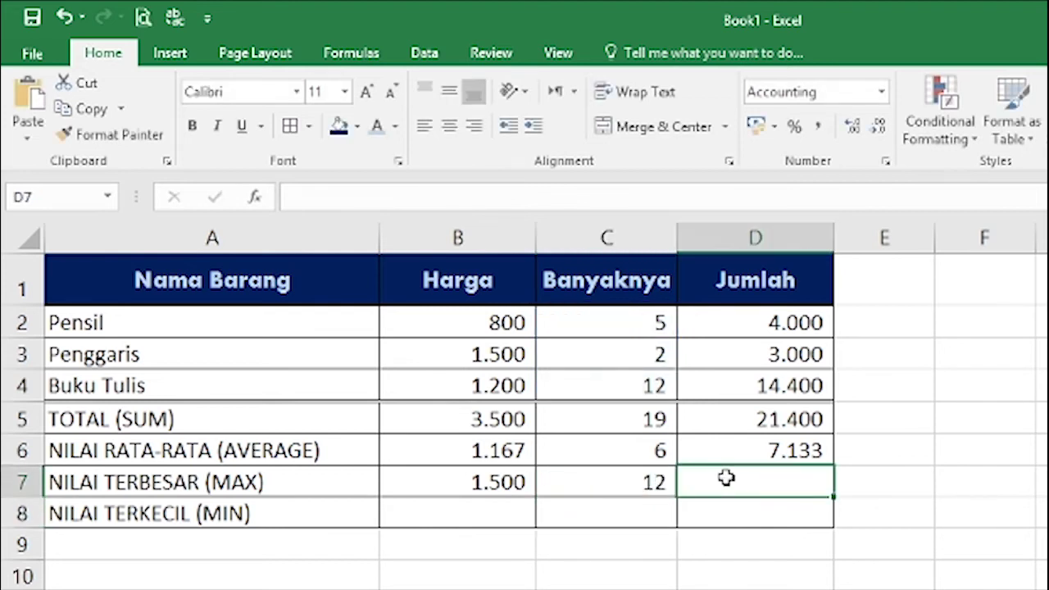
{"action": "type", "text": "="}
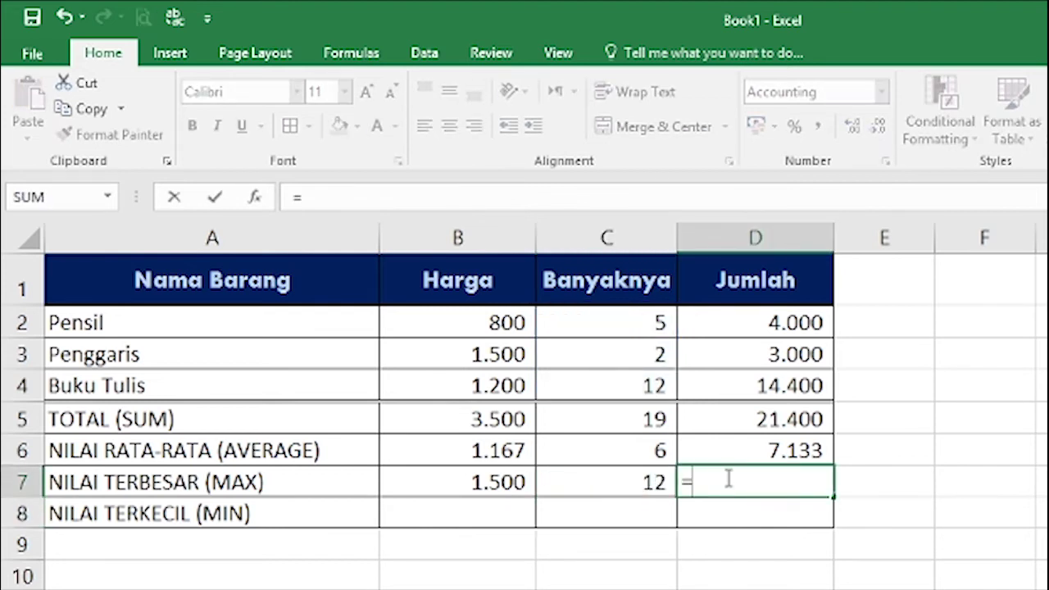
{"action": "type", "text": "MAX"}
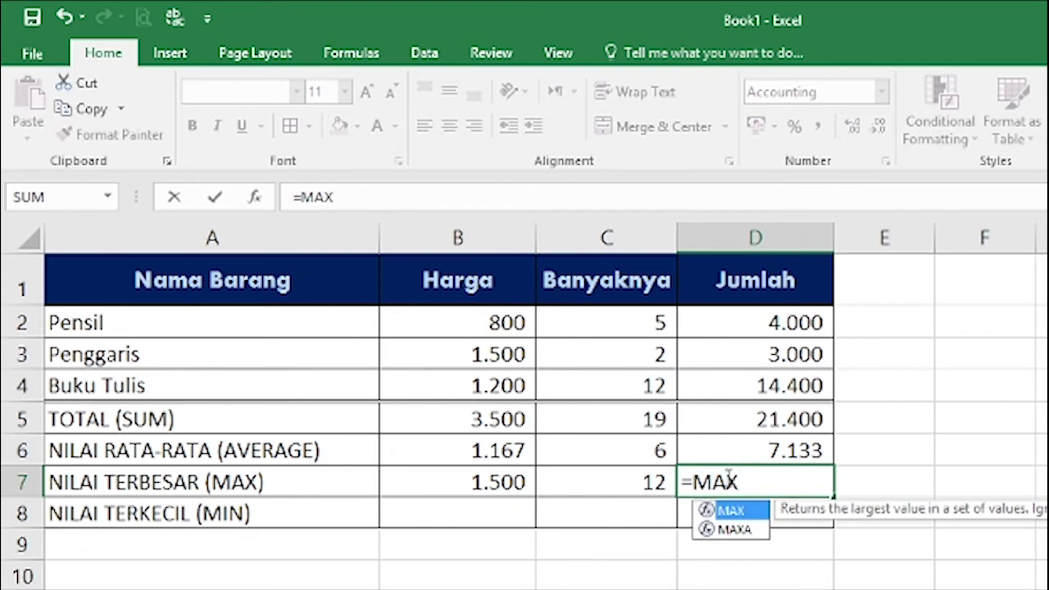
{"action": "type", "text": "(D"}
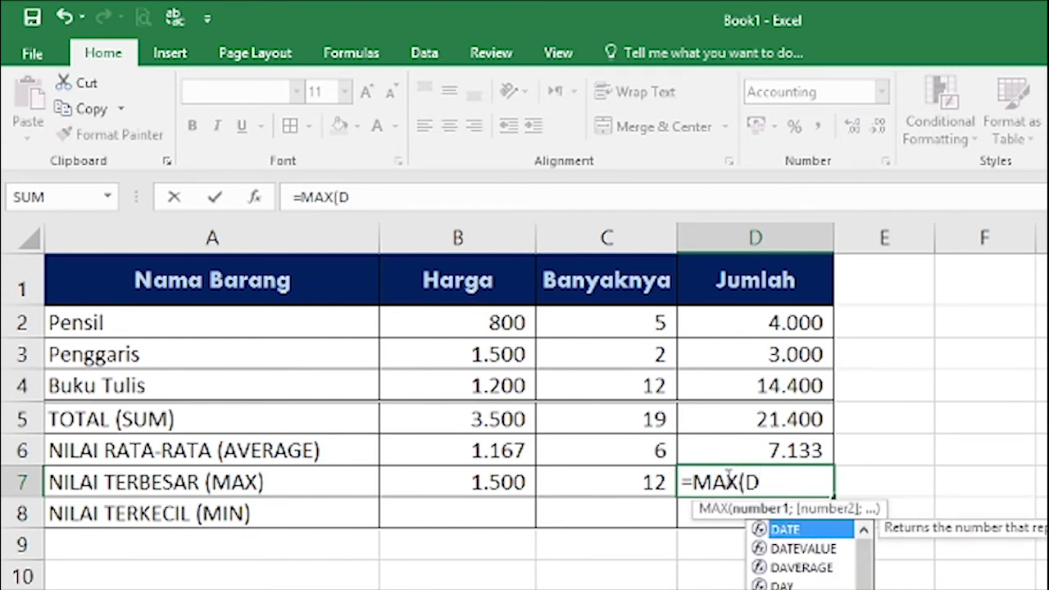
{"action": "type", "text": "2:D"}
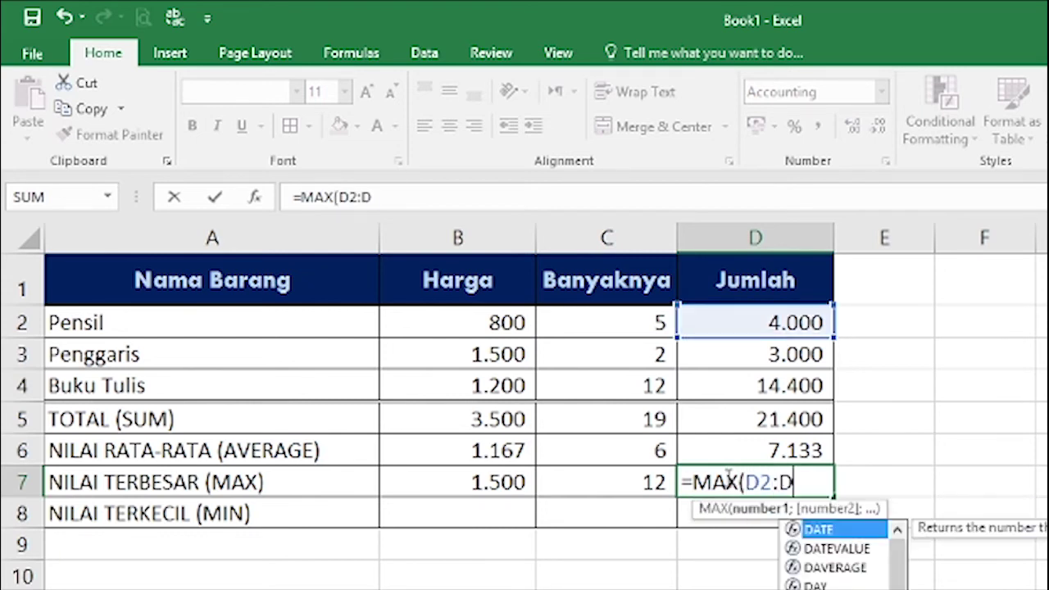
{"action": "type", "text": "4)"}
{"action": "key", "text": "Return"}
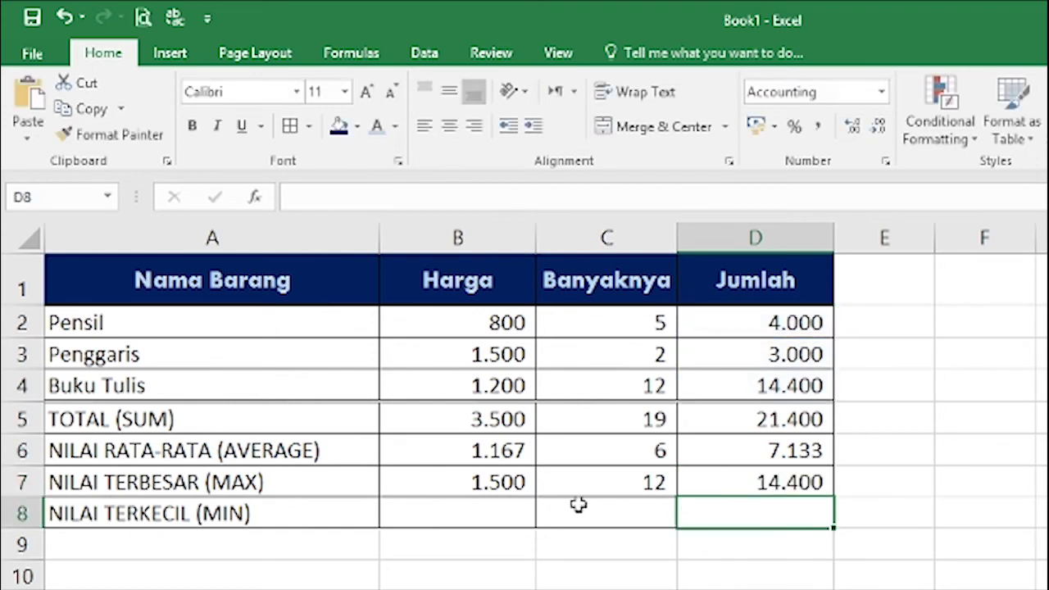
Enter the formula =MIN(B2:B4) in cell B8 to find the smallest Harga value
{"action": "left_click", "coordinate": [469, 514]}
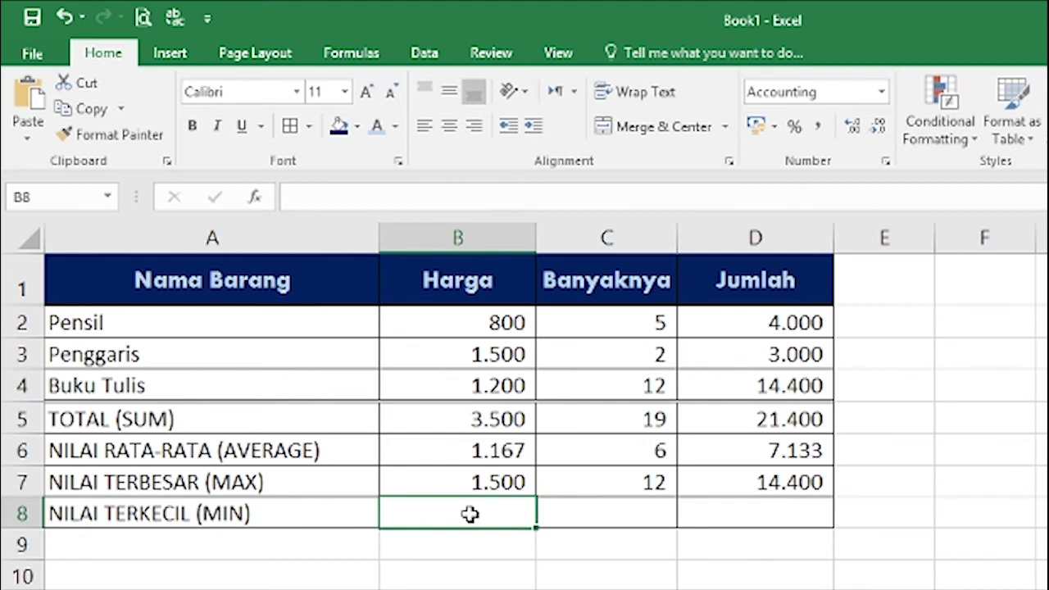
{"action": "type", "text": "="}
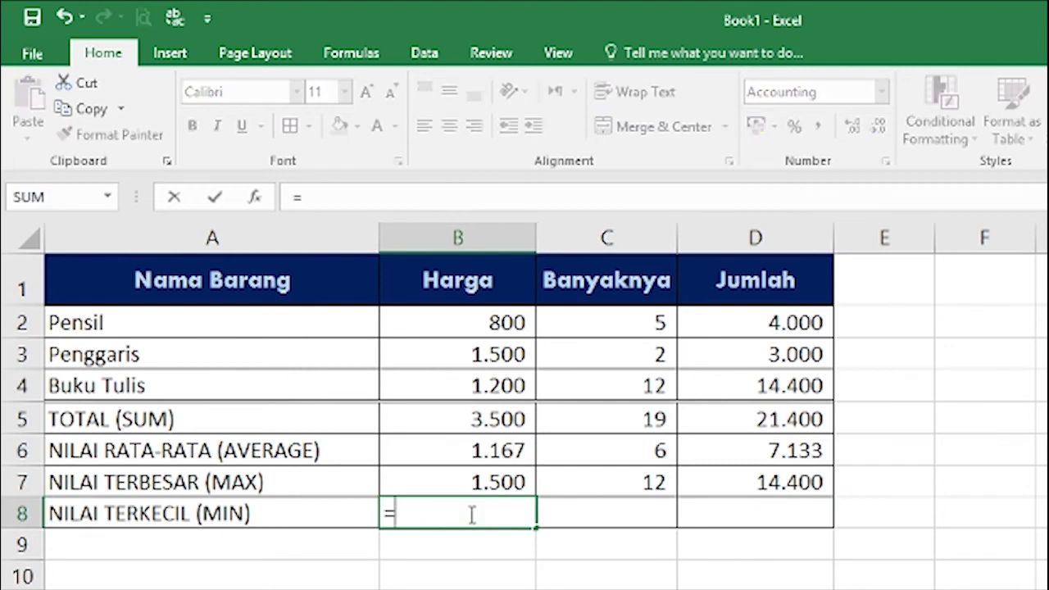
{"action": "type", "text": "MIN"}
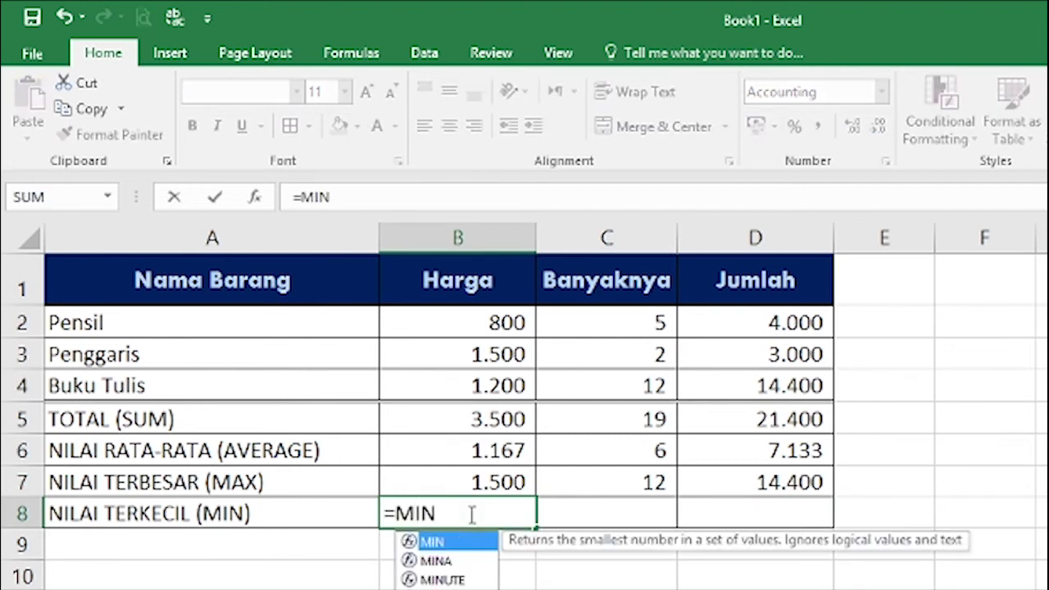
{"action": "type", "text": "(B"}
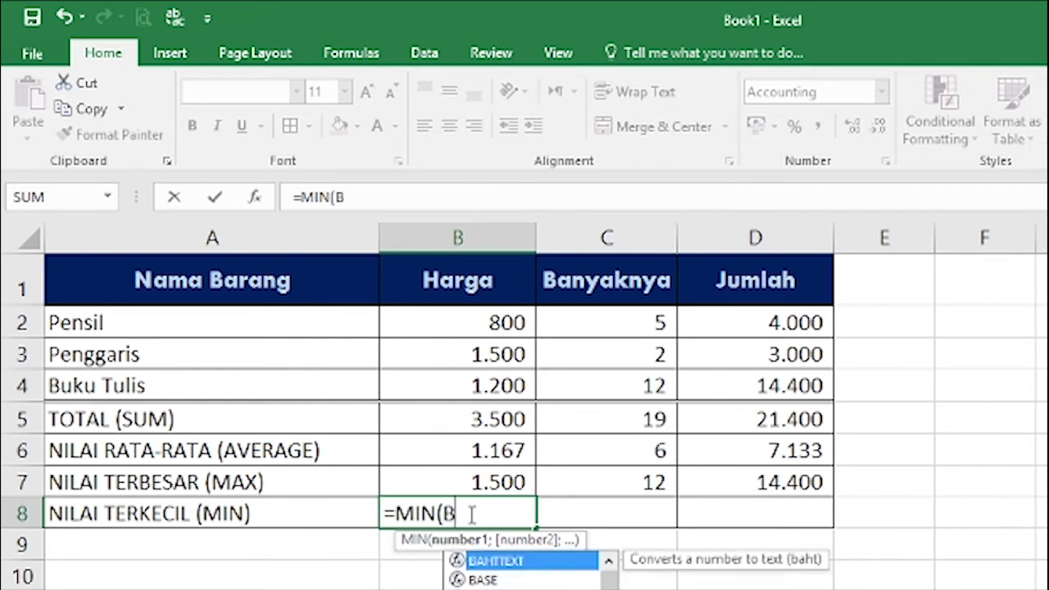
{"action": "type", "text": "2:B4"}
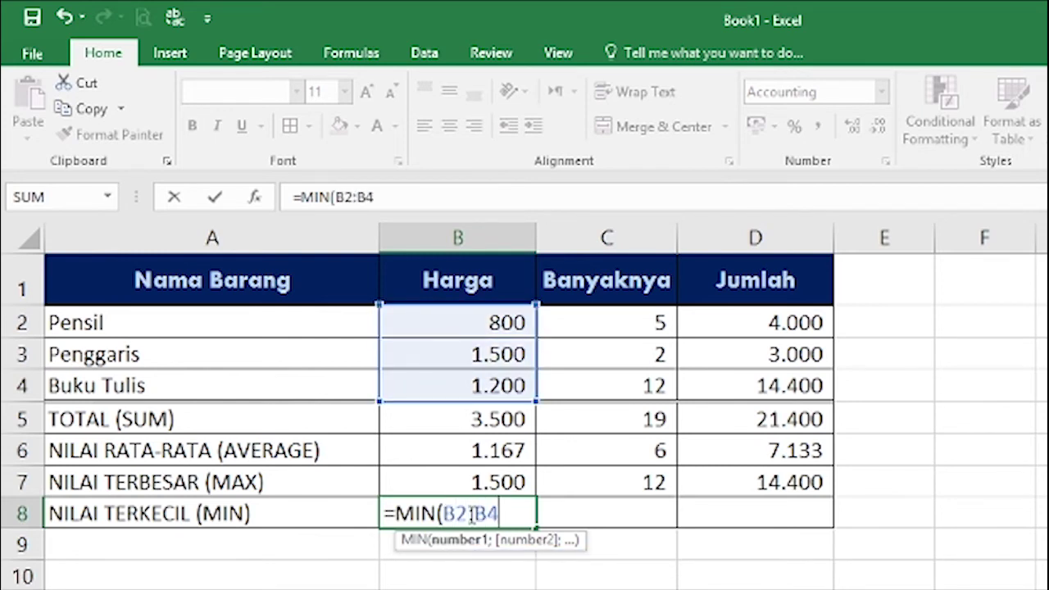
{"action": "type", "text": ")"}
{"action": "key", "text": "Return"}
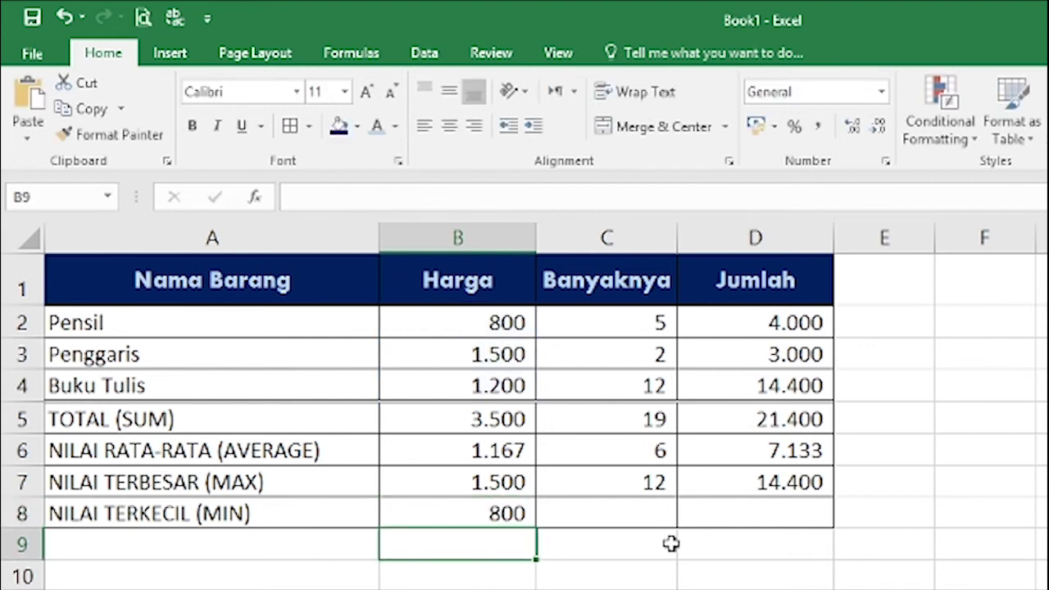
Enter the formula =MIN(C2:C4) in cell C8 to find the smallest Banyaknya value
{"action": "left_click", "coordinate": [644, 510]}
{"action": "type", "text": "="}
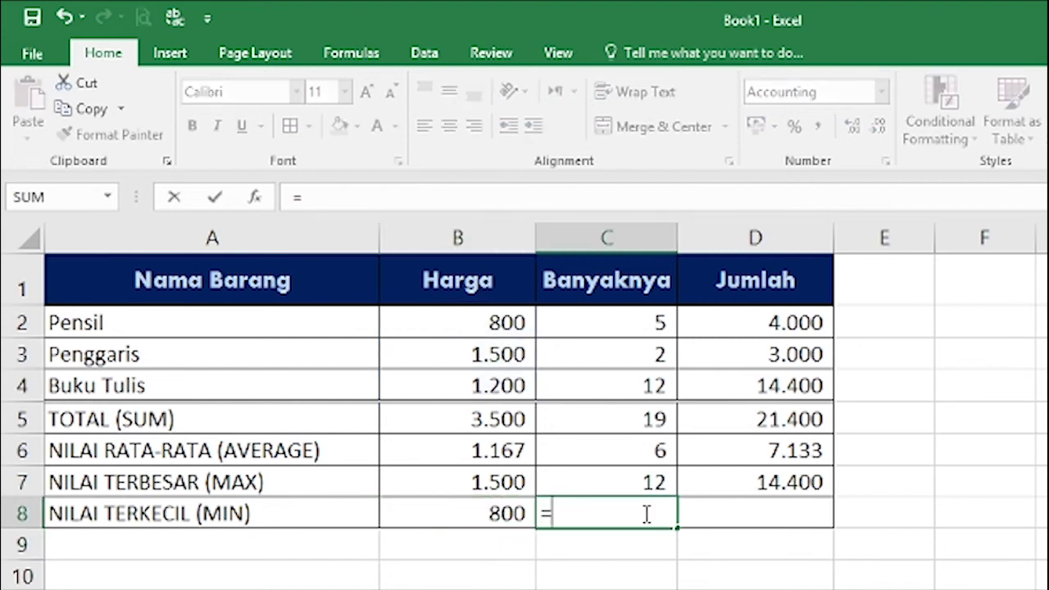
{"action": "type", "text": "MIN"}
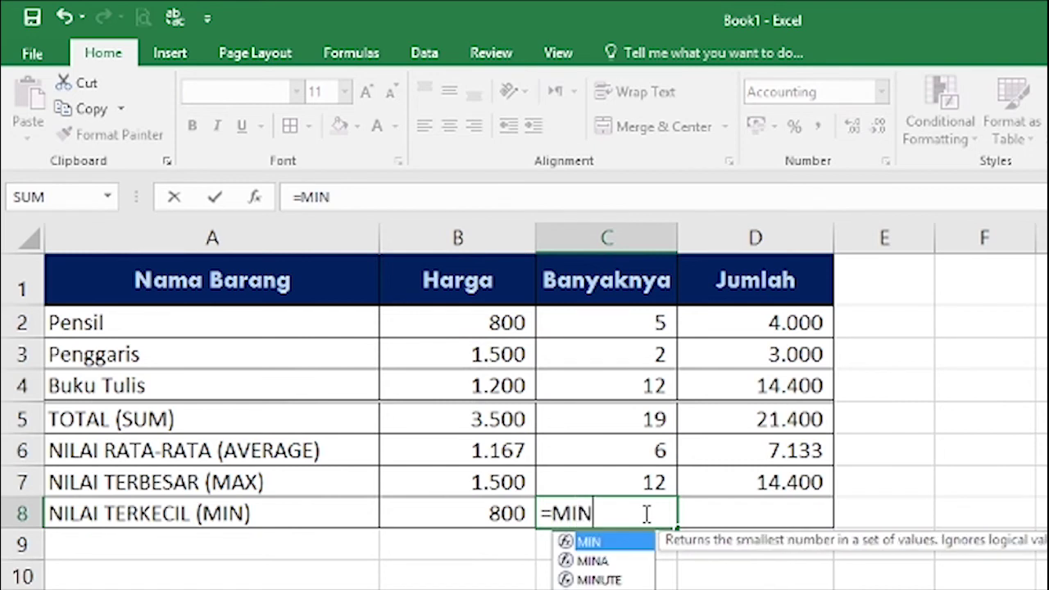
{"action": "type", "text": "("}
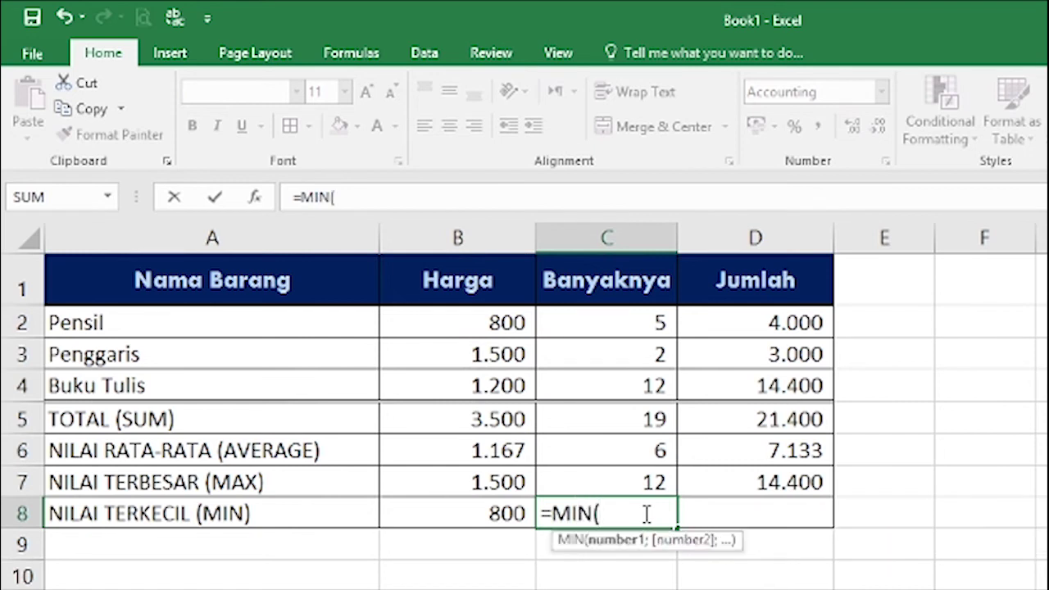
{"action": "type", "text": "C2:C4"}
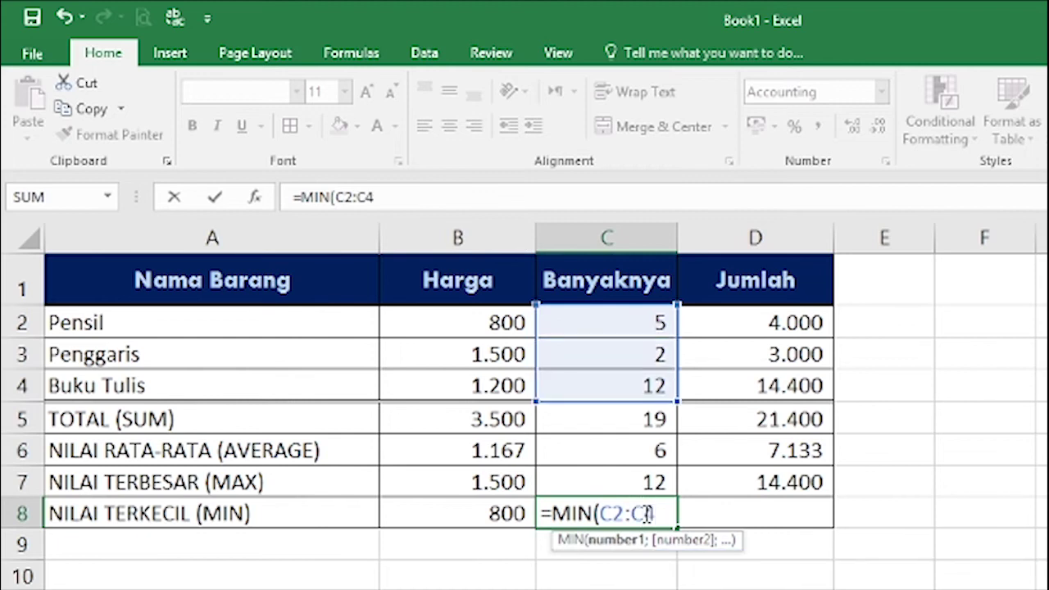
{"action": "type", "text": ")"}
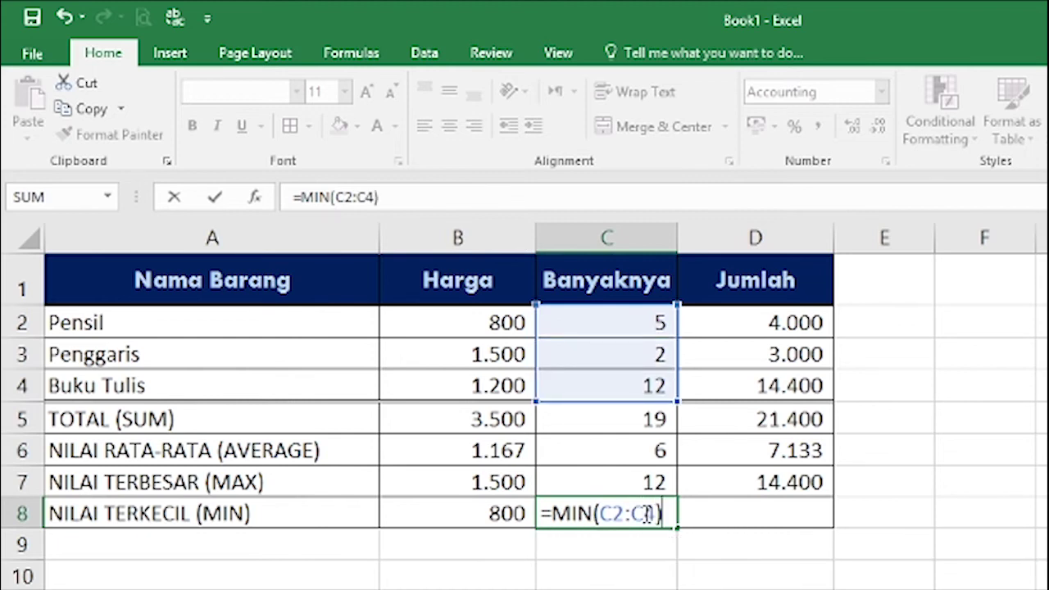
{"action": "key", "text": "Return"}
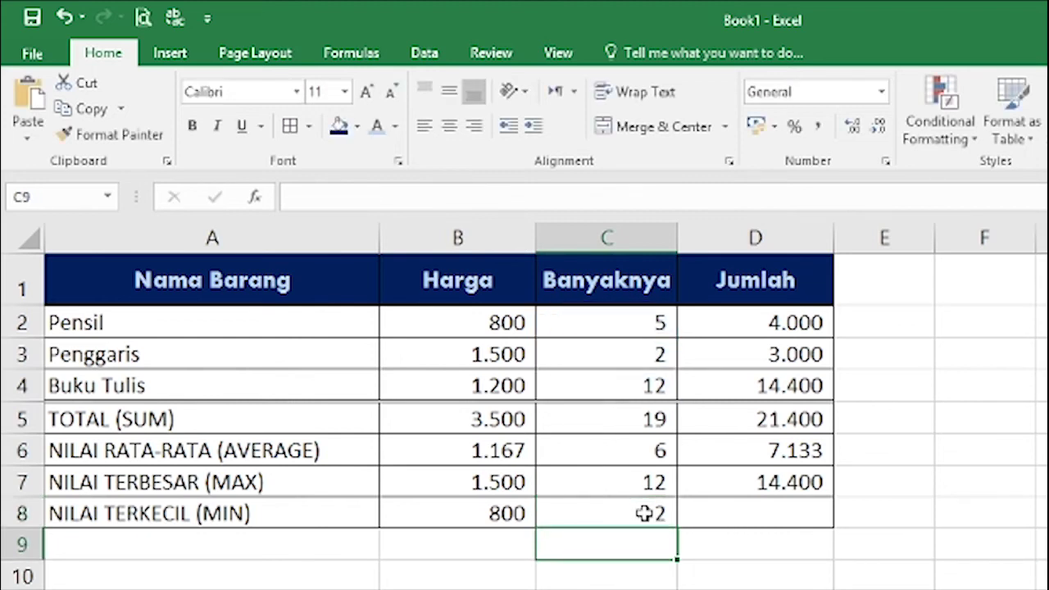
Enter the formula =MIN(D2:D4) in cell D8 to find the smallest Jumlah value
{"action": "left_click", "coordinate": [737, 517]}
{"action": "type", "text": "=MIN("}
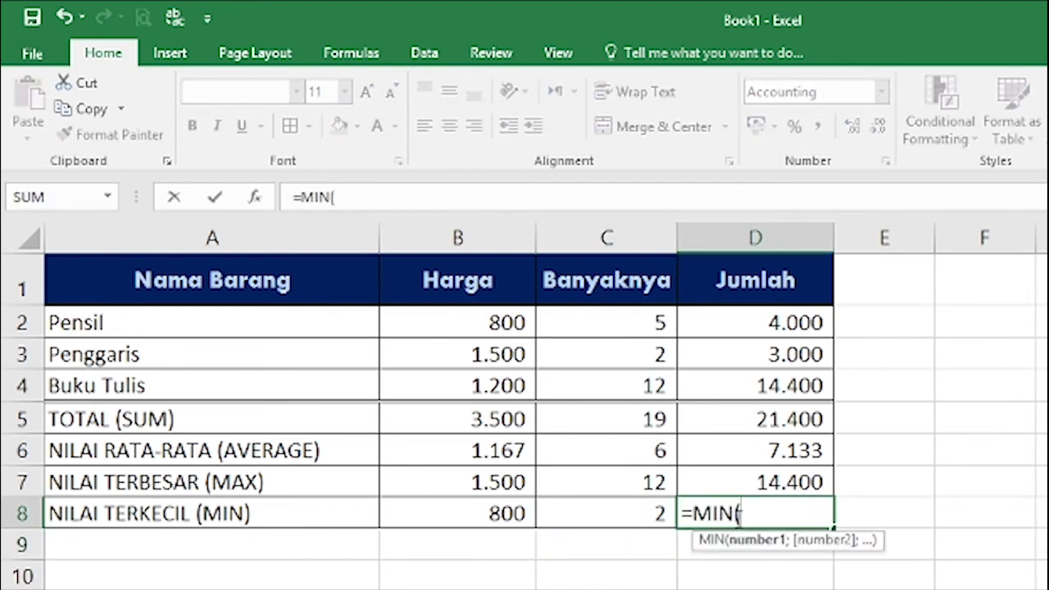
{"action": "type", "text": "D2"}
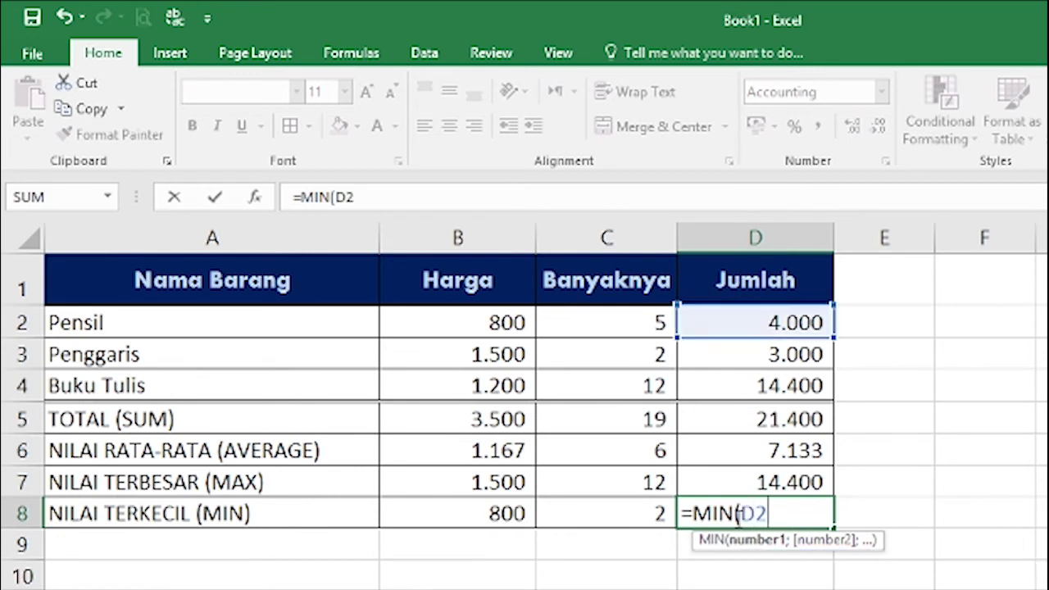
{"action": "type", "text": ":D4"}
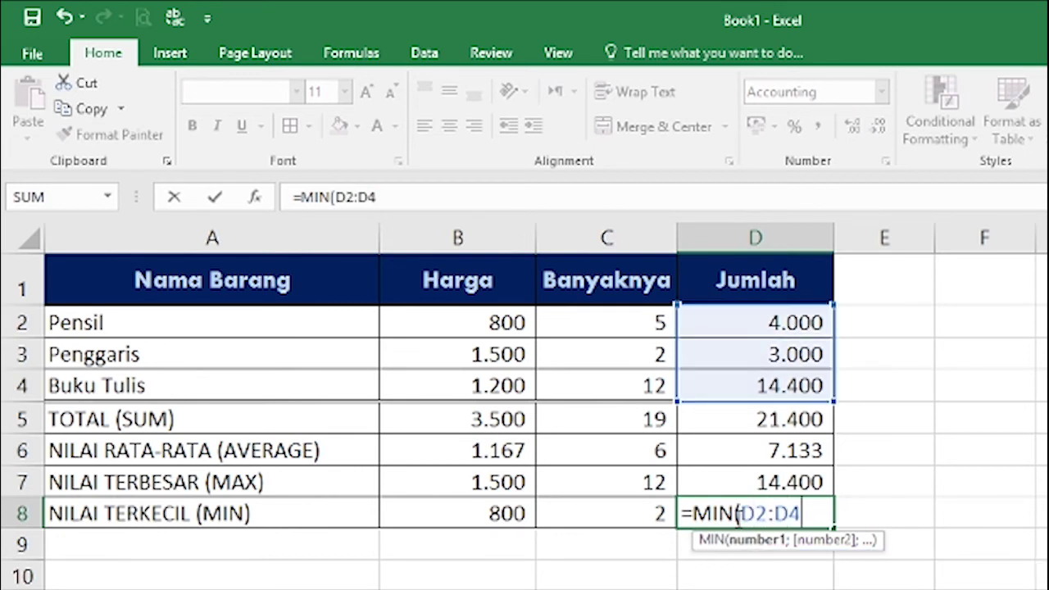
{"action": "type", "text": ")"}
{"action": "key", "text": "Return"}
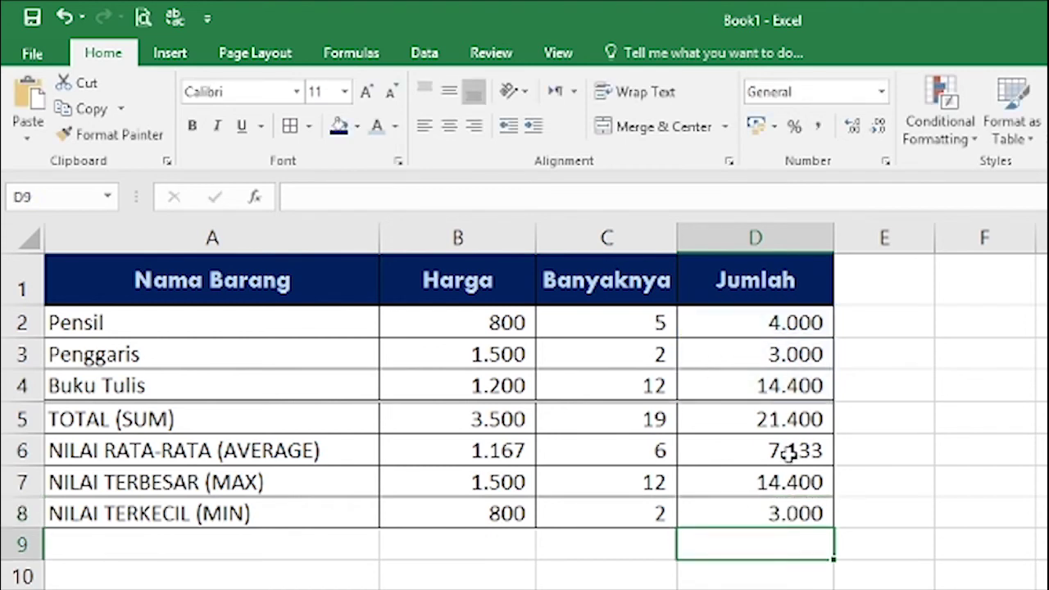
{"action": "left_click", "coordinate": [944, 475]}
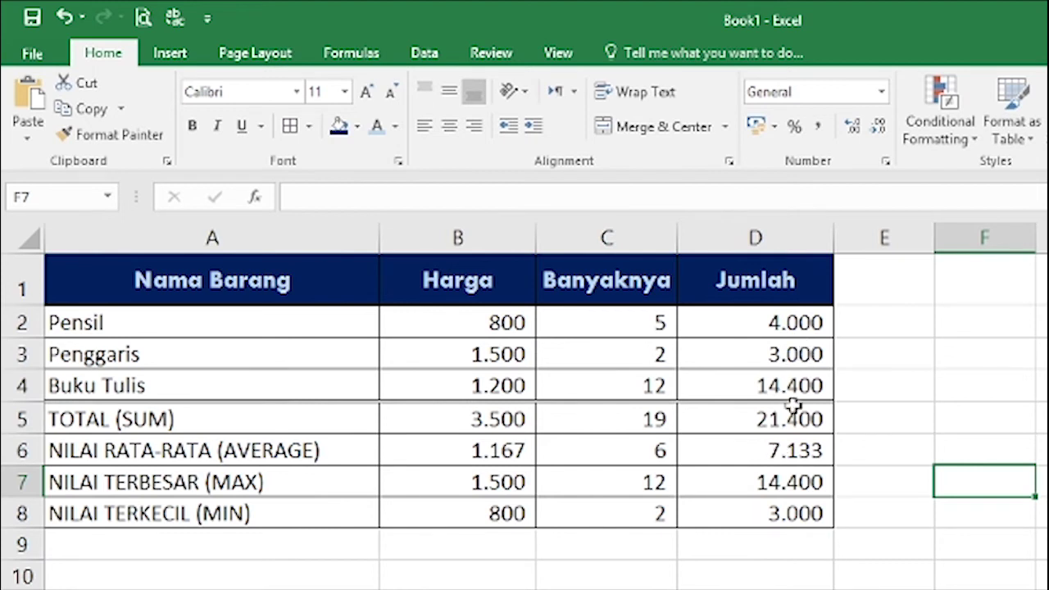
{"action": "left_click_drag", "start_coordinate": [504, 431], "coordinate": [772, 510]}
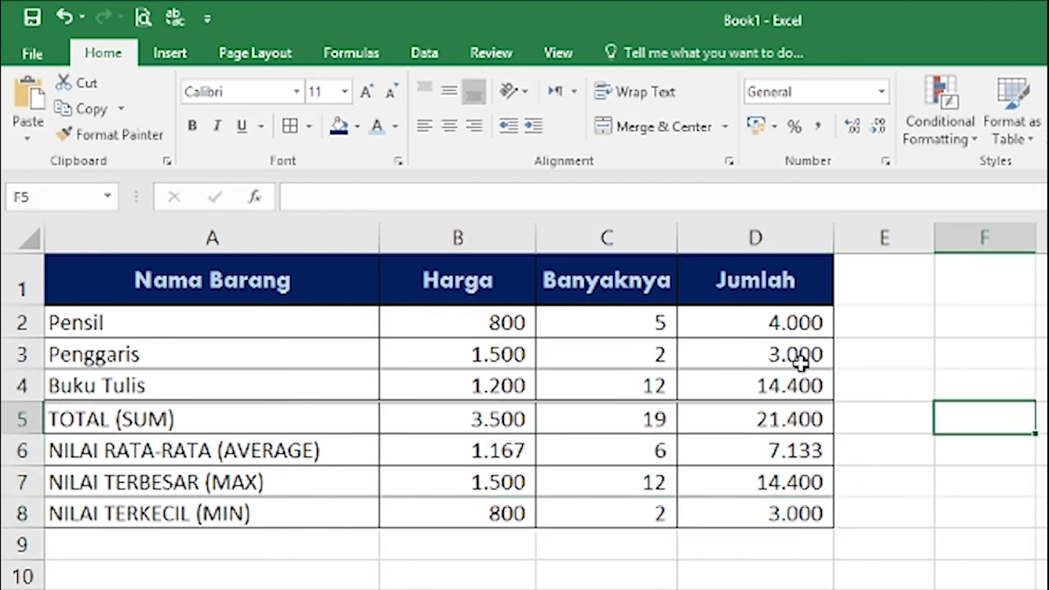
{"action": "left_click", "coordinate": [774, 332]}
{"action": "left_click_drag", "start_coordinate": [777, 351], "coordinate": [777, 385]}
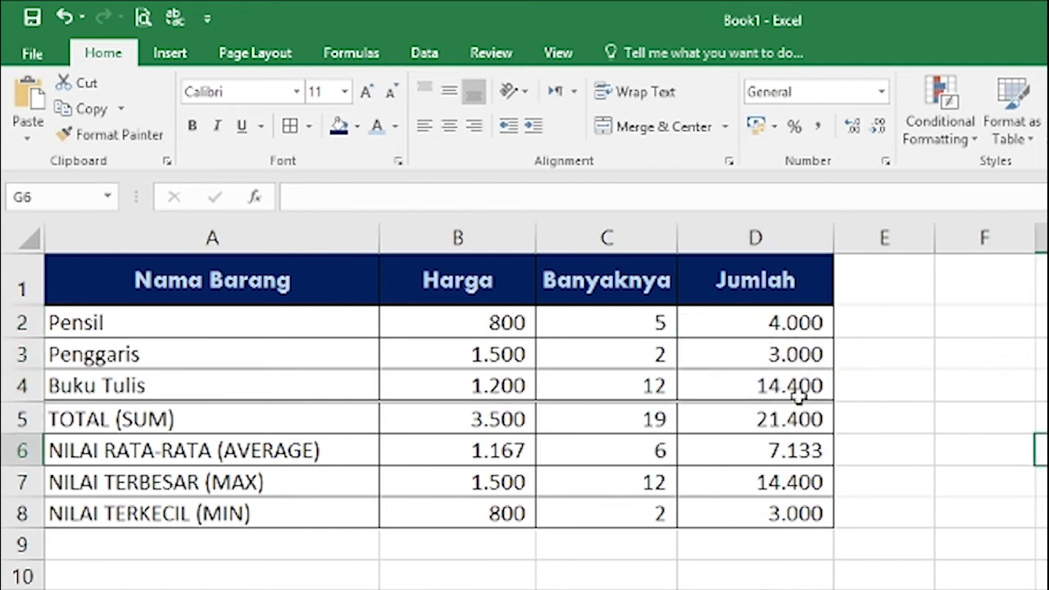
Turn the multiplication formulas in cells D2 to D4 into visible text by prefixing each with an apostrophe
{"action": "double_click", "coordinate": [718, 319]}
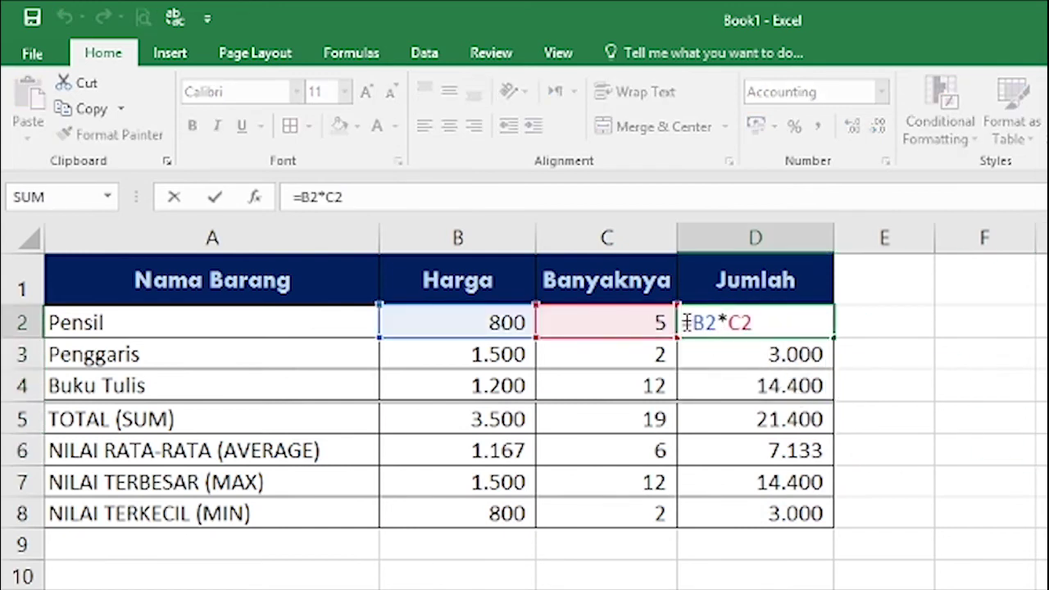
{"action": "key", "text": "Return"}
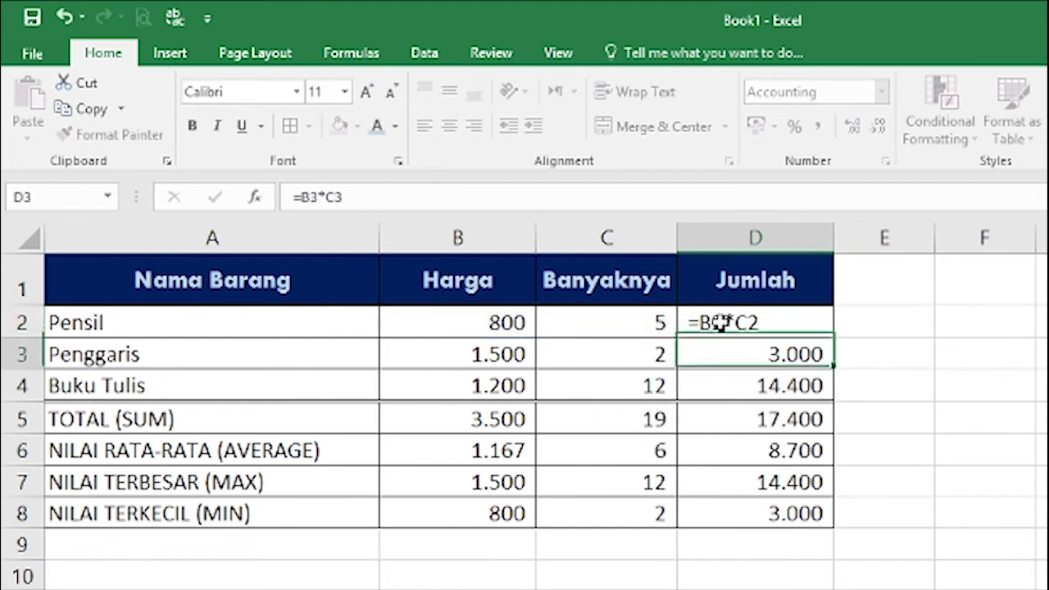
{"action": "left_click", "coordinate": [294, 197]}
{"action": "type", "text": "'"}
{"action": "key", "text": "Return"}
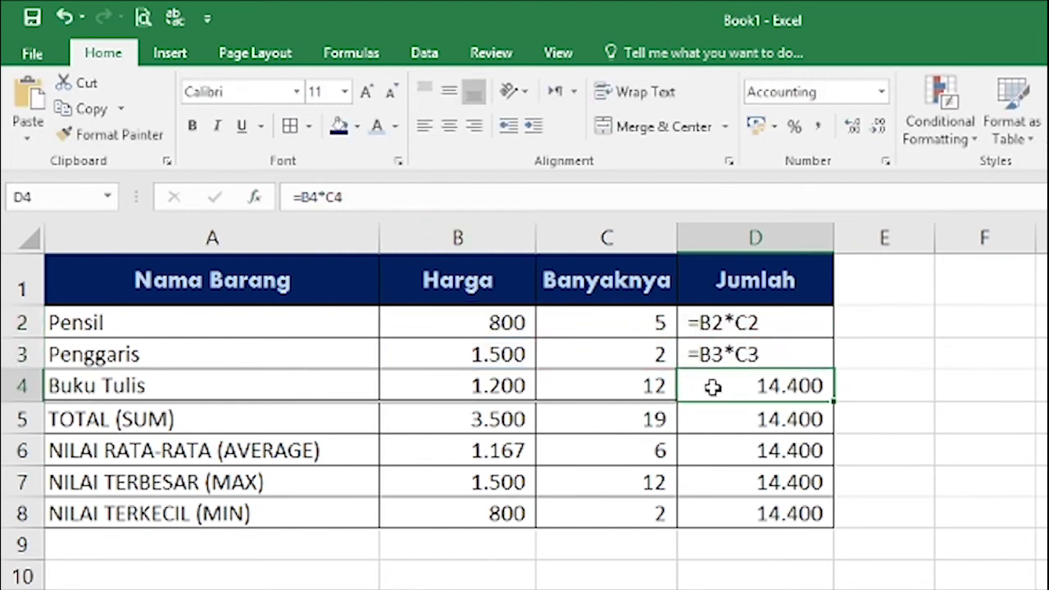
{"action": "left_click", "coordinate": [295, 197]}
{"action": "type", "text": "'"}
{"action": "key", "text": "Return"}
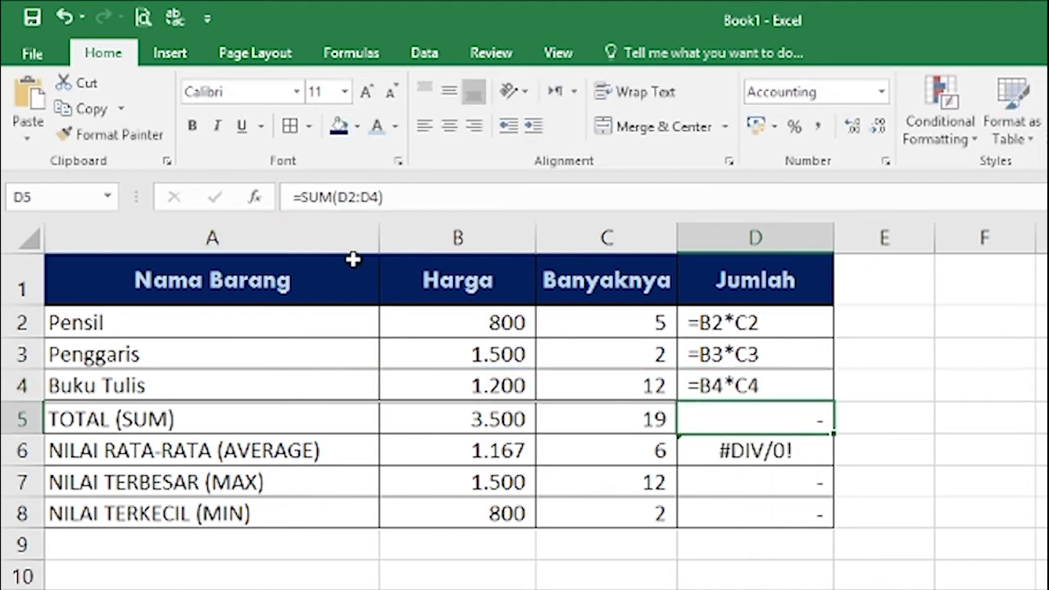
Prefix the SUM, AVERAGE, MAX and MIN formulas in cells D5 to D8 with an apostrophe to show them as text
{"action": "left_click", "coordinate": [295, 197]}
{"action": "type", "text": "'"}
{"action": "key", "text": "Return"}
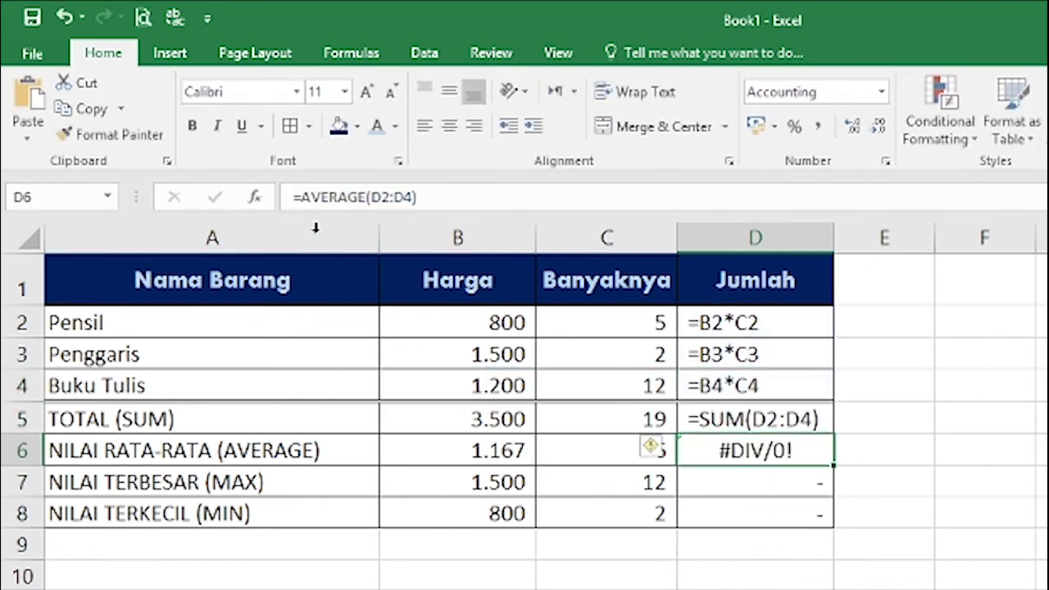
{"action": "left_click", "coordinate": [295, 197]}
{"action": "type", "text": "'"}
{"action": "key", "text": "Return"}
{"action": "left_click", "coordinate": [295, 198]}
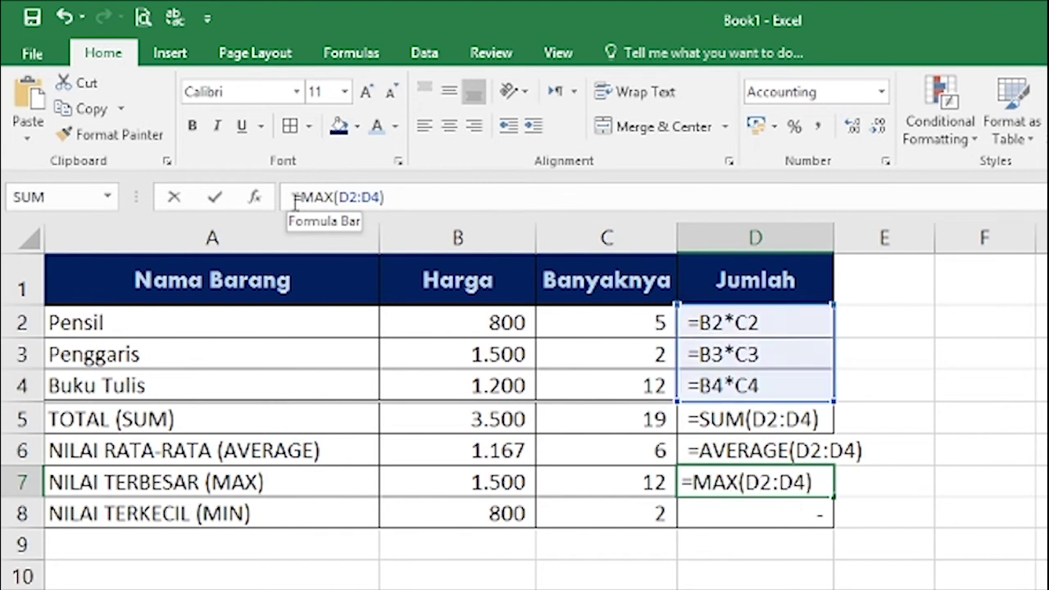
{"action": "type", "text": "'"}
{"action": "key", "text": "Return"}
{"action": "left_click", "coordinate": [295, 197]}
{"action": "type", "text": "'"}
{"action": "key", "text": "Return"}
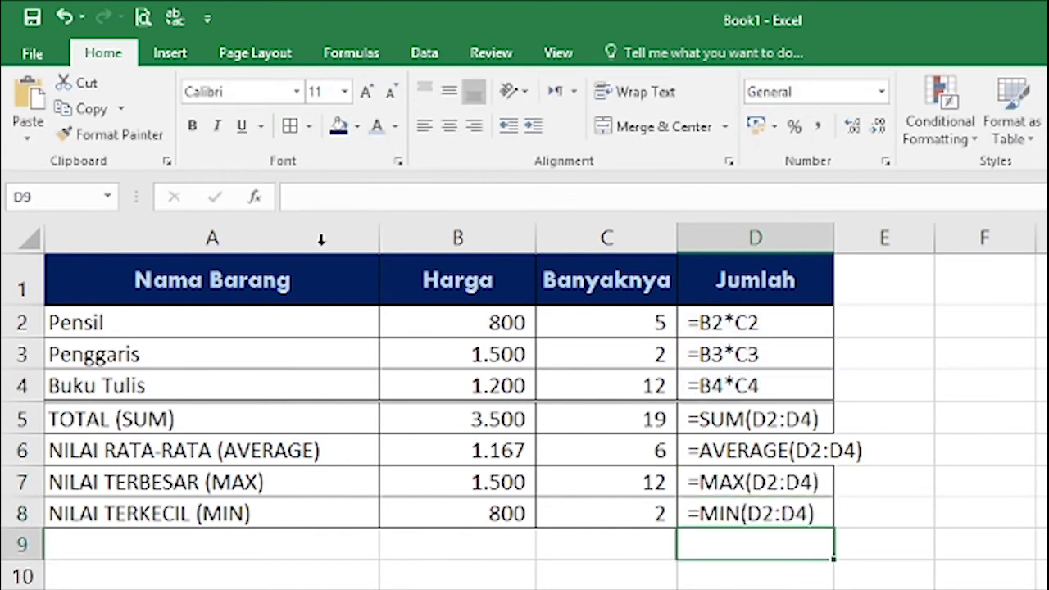
Convert the Harga summary formulas in cells B5 to B8 to displayed text with a leading apostrophe
{"action": "left_click", "coordinate": [479, 418]}
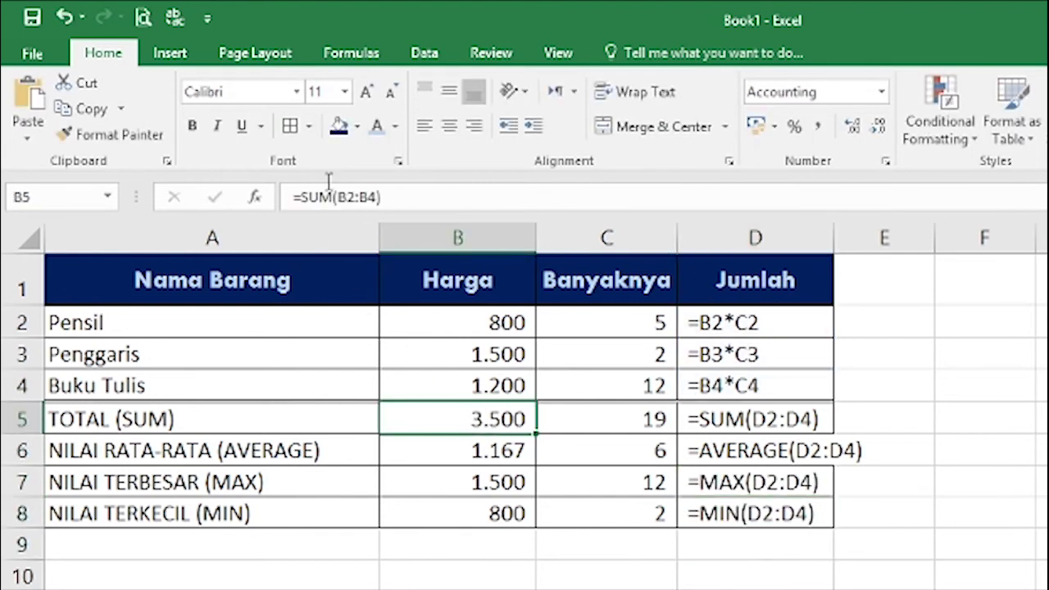
{"action": "left_click", "coordinate": [295, 200]}
{"action": "type", "text": "'"}
{"action": "key", "text": "Return"}
{"action": "left_click", "coordinate": [298, 198]}
{"action": "type", "text": "'"}
{"action": "key", "text": "Return"}
{"action": "left_click", "coordinate": [299, 199]}
{"action": "type", "text": "'"}
{"action": "key", "text": "Return"}
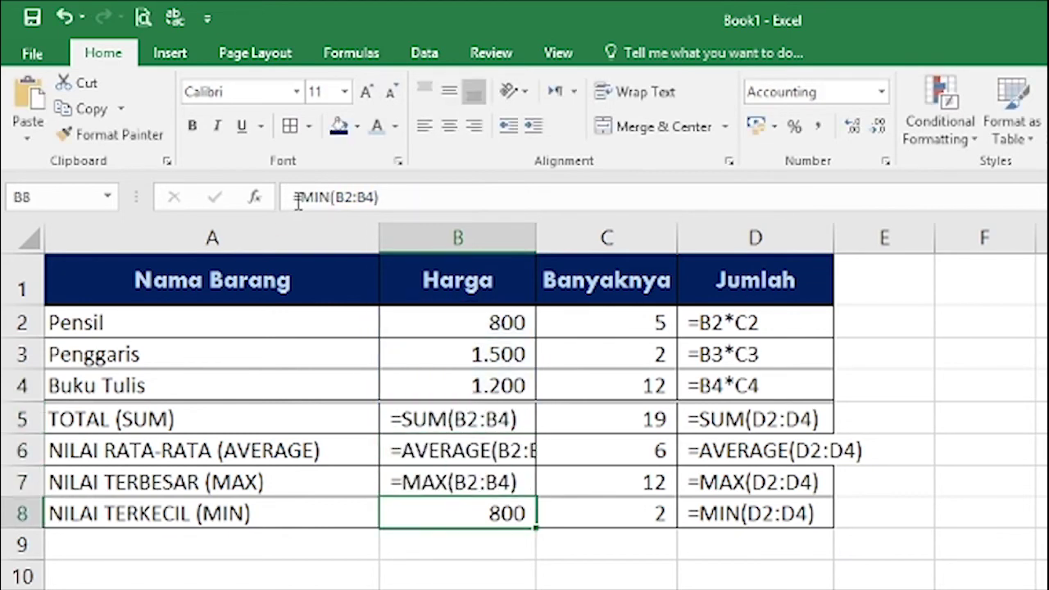
{"action": "left_click", "coordinate": [298, 201]}
{"action": "type", "text": "'"}
{"action": "key", "text": "Return"}
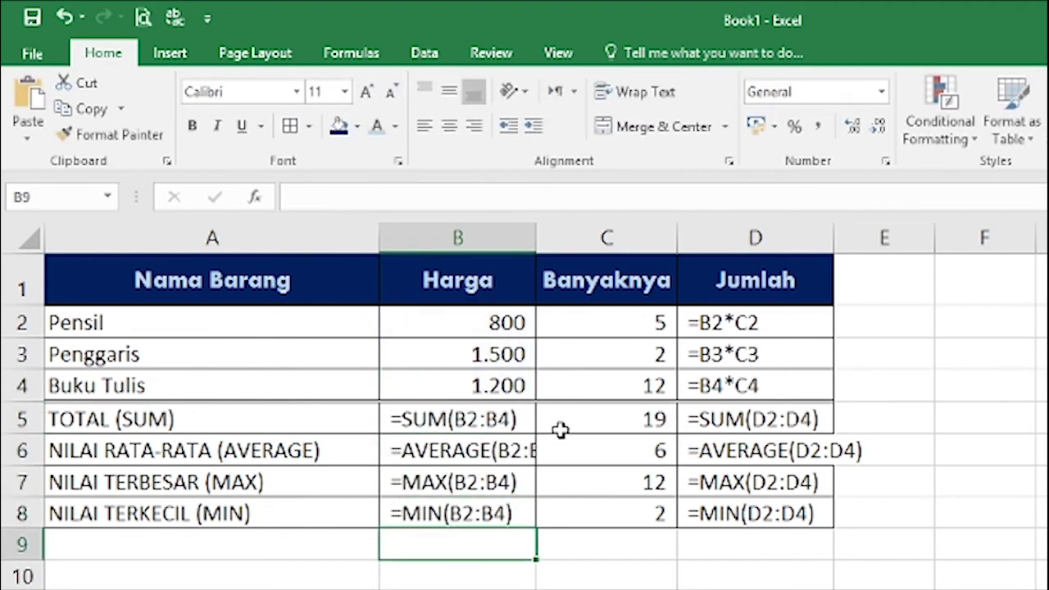
Convert the Banyaknya summary formulas in cells C5 to C8 to displayed text with a leading apostrophe
{"action": "left_click", "coordinate": [606, 421]}
{"action": "left_click", "coordinate": [297, 199]}
{"action": "type", "text": "'"}
{"action": "key", "text": "Return"}
{"action": "left_click", "coordinate": [300, 199]}
{"action": "type", "text": "'"}
{"action": "key", "text": "Return"}
{"action": "left_click", "coordinate": [300, 199]}
{"action": "type", "text": "'"}
{"action": "key", "text": "Return"}
{"action": "left_click", "coordinate": [297, 199]}
{"action": "type", "text": "'"}
{"action": "key", "text": "Return"}
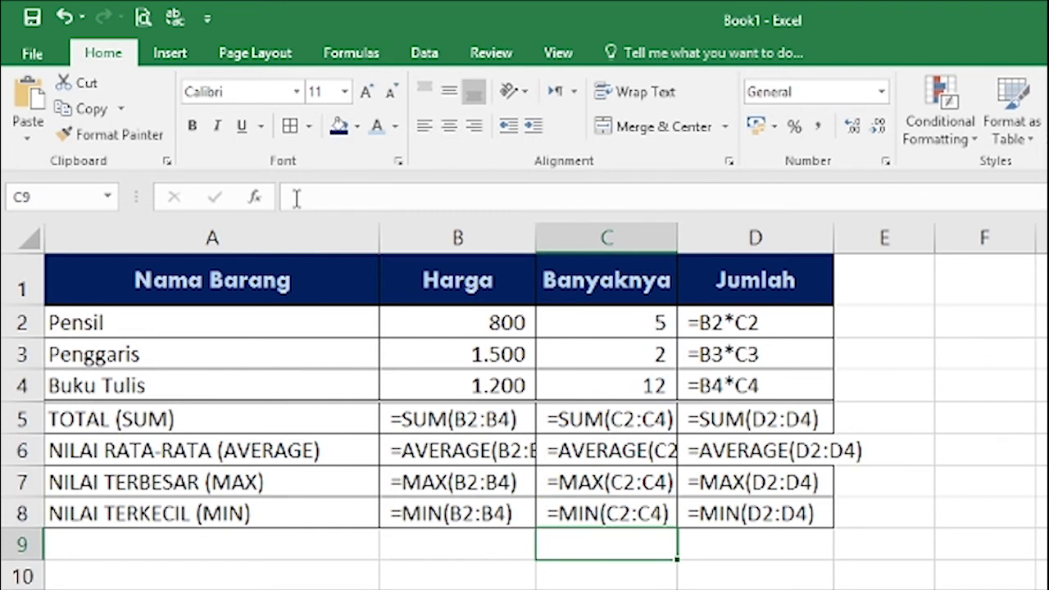
Widen columns B, C and D so that the AVERAGE formula texts fit inside their cells
{"action": "left_click", "coordinate": [1048, 481]}
{"action": "left_click_drag", "start_coordinate": [536, 238], "coordinate": [598, 258]}
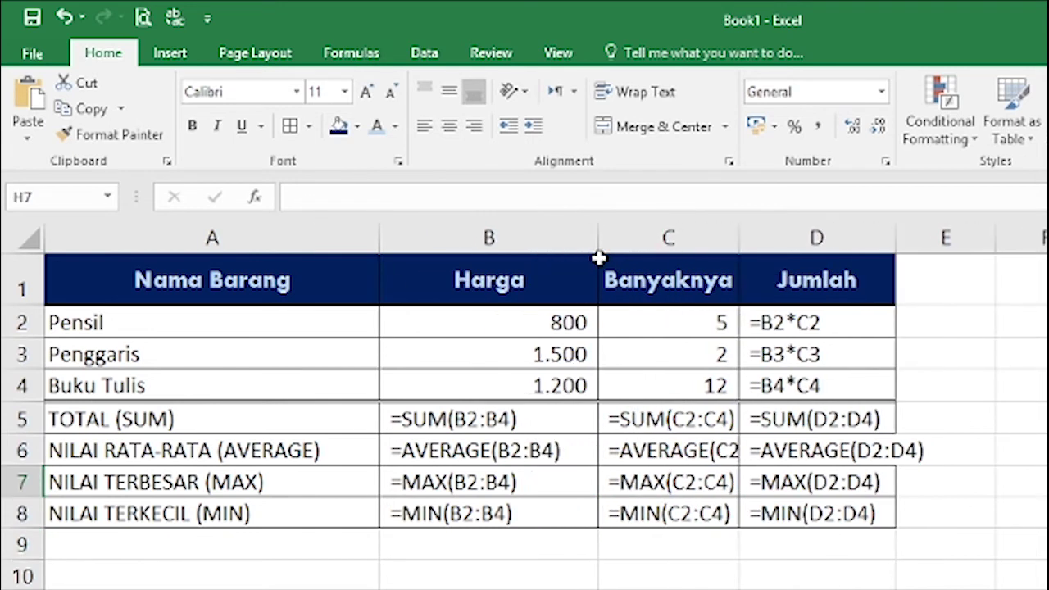
{"action": "left_click_drag", "start_coordinate": [741, 240], "coordinate": [812, 257]}
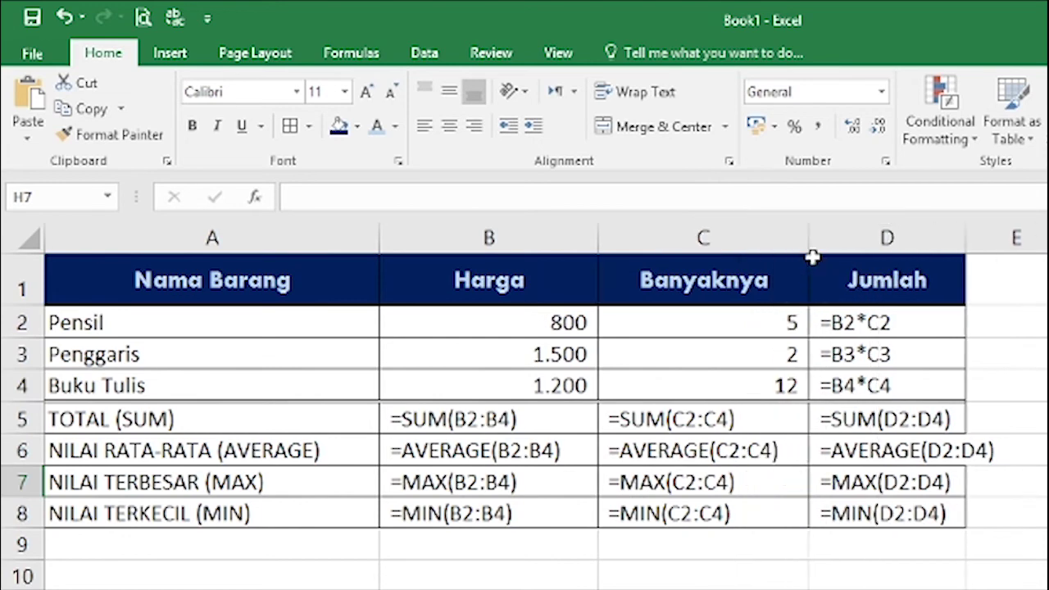
{"action": "left_click_drag", "start_coordinate": [970, 247], "coordinate": [1039, 260]}
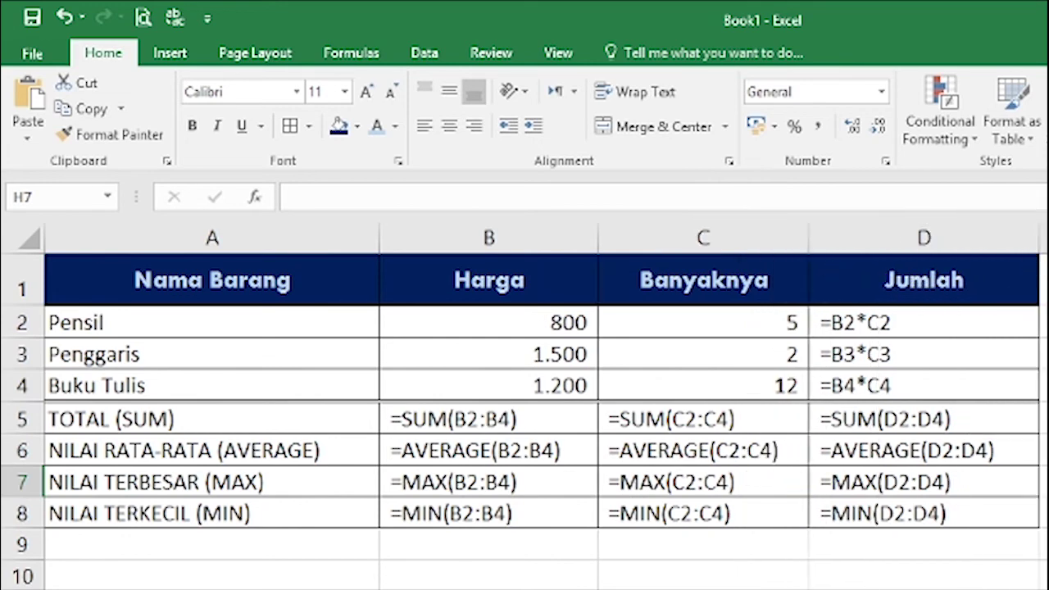
Reposition the inserted picture on the sheet and deselect it by selecting cell E12
{"action": "scroll", "coordinate": [540, 410], "scroll_direction": "right", "scroll_amount": 1}
{"action": "left_click_drag", "start_coordinate": [1047, 524], "coordinate": [880, 430]}
{"action": "scroll", "coordinate": [541, 409], "scroll_direction": "left", "scroll_amount": 1}
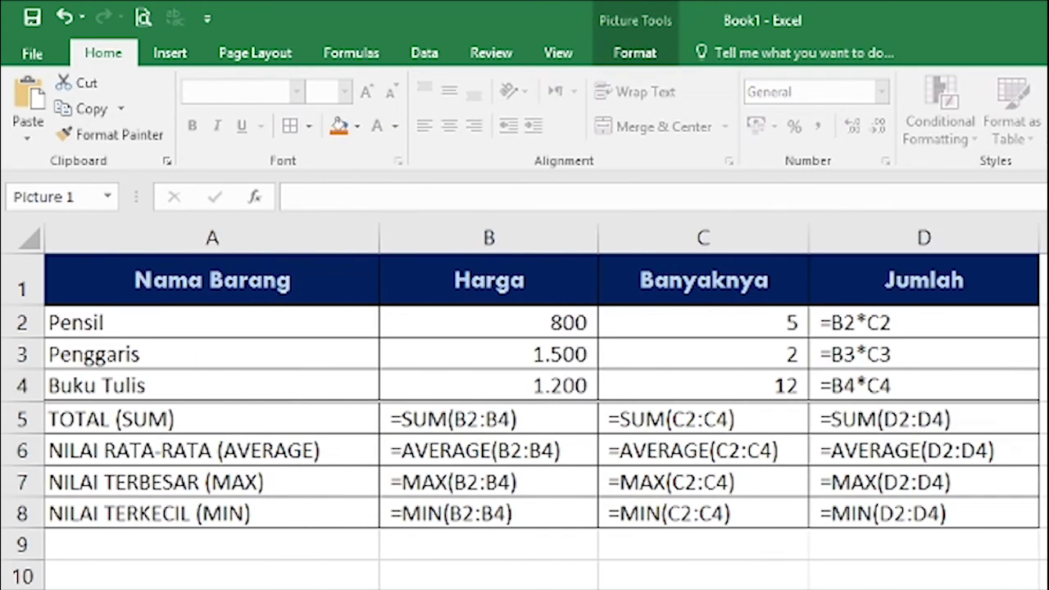
{"action": "left_click", "coordinate": [1048, 589]}
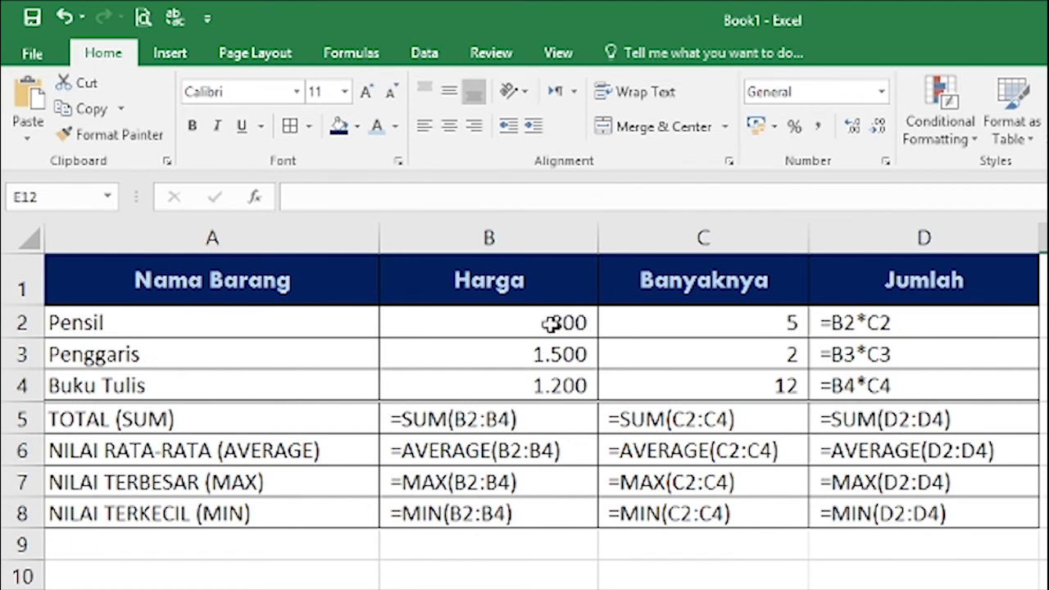
Examine the Jumlah multiplication formulas in cells D2 to D4 together with the Harga and Banyaknya cells they refer to
{"action": "left_click", "coordinate": [525, 323]}
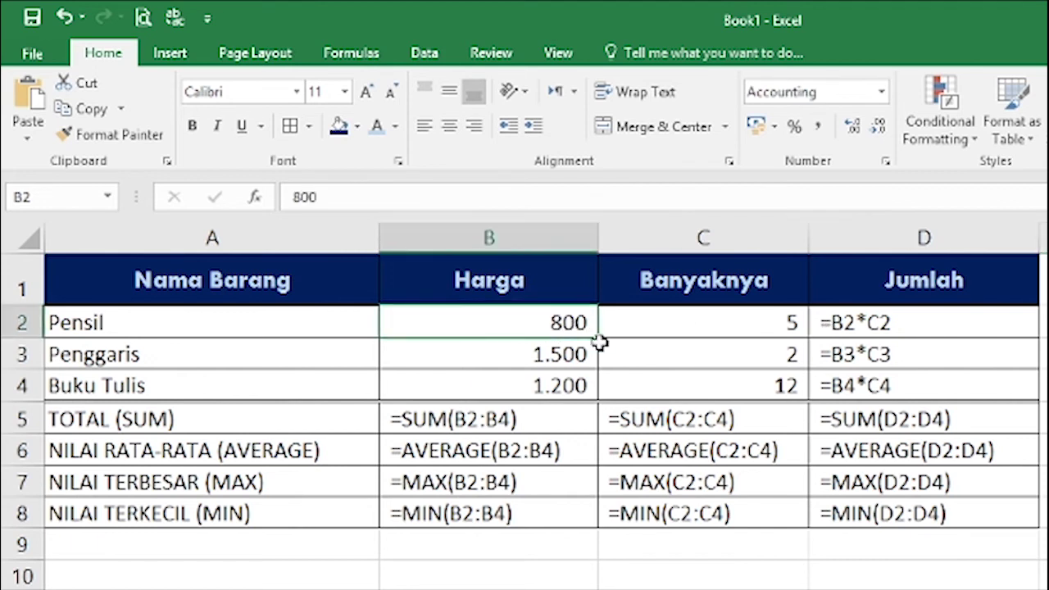
{"action": "left_click", "coordinate": [746, 327]}
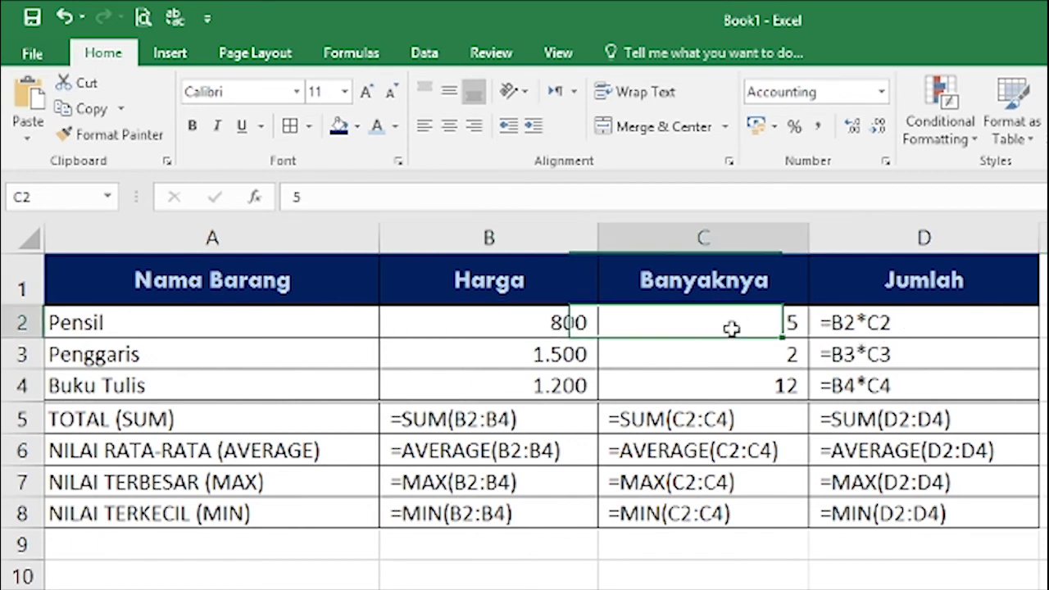
{"action": "left_click", "coordinate": [882, 354]}
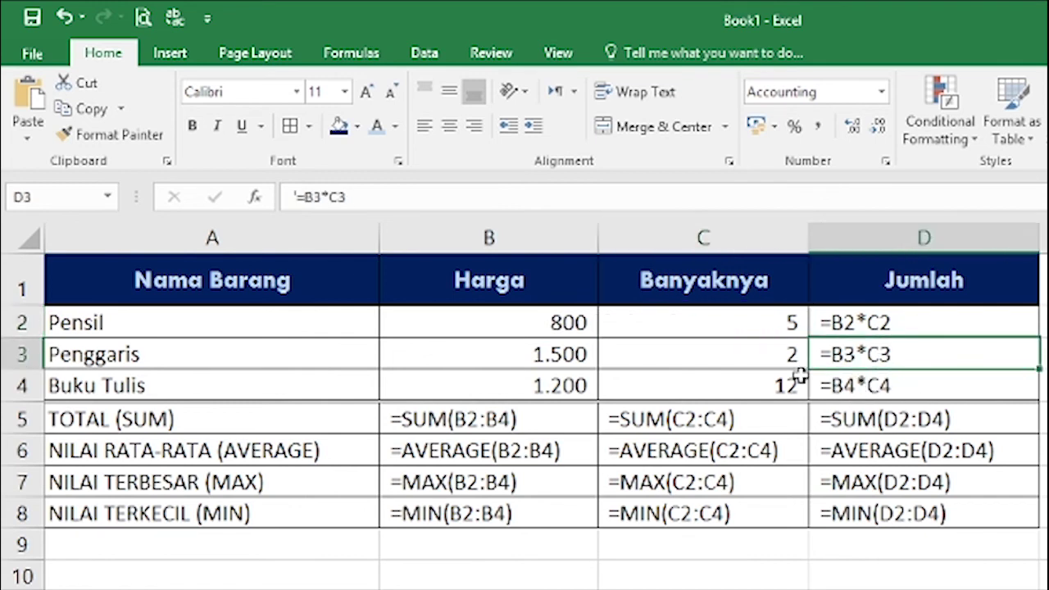
{"action": "left_click", "coordinate": [545, 354]}
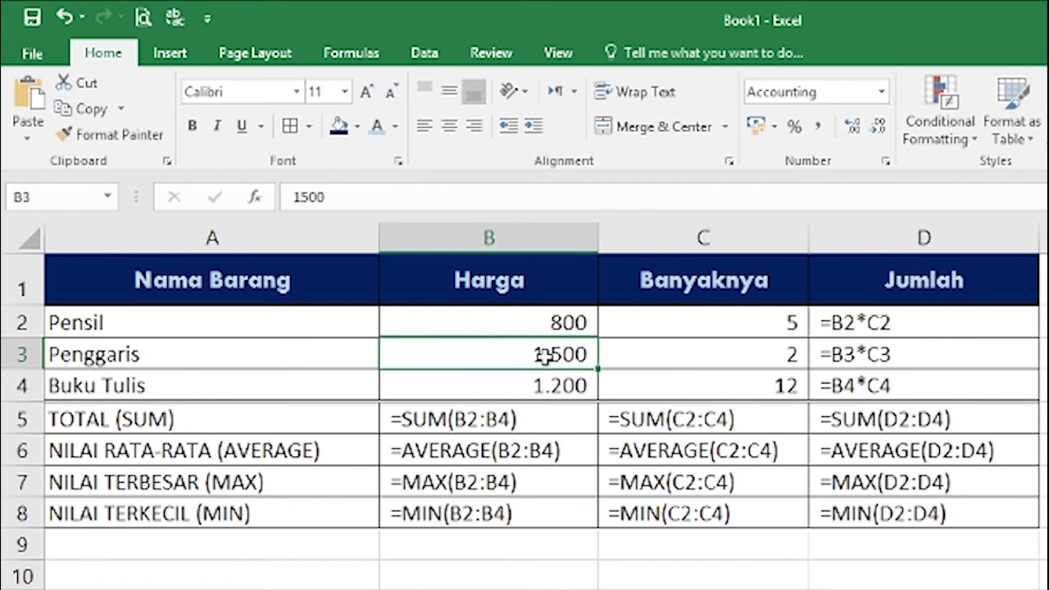
{"action": "left_click", "coordinate": [733, 352]}
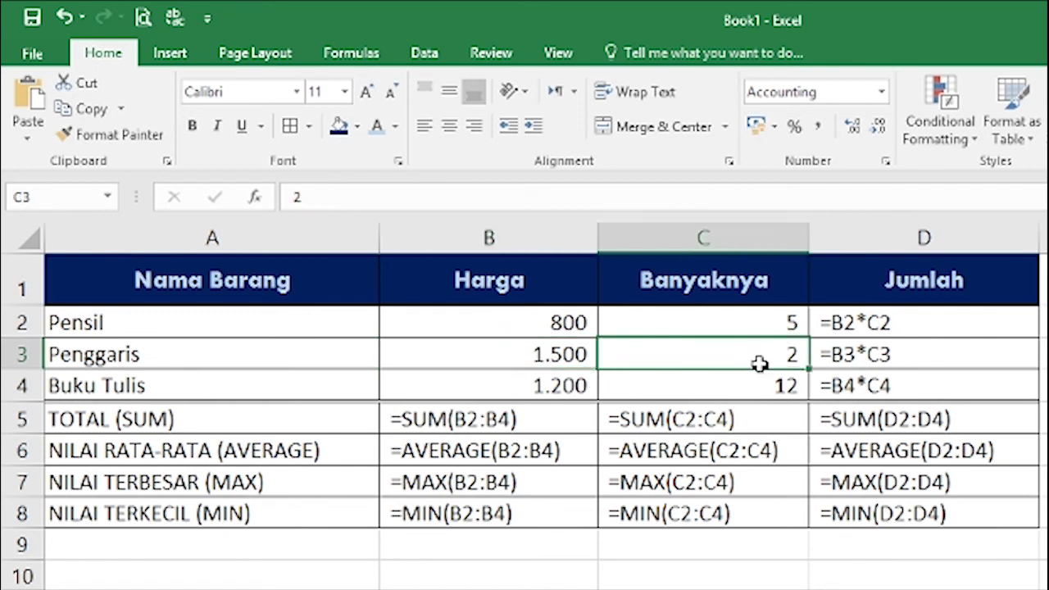
{"action": "left_click", "coordinate": [883, 387]}
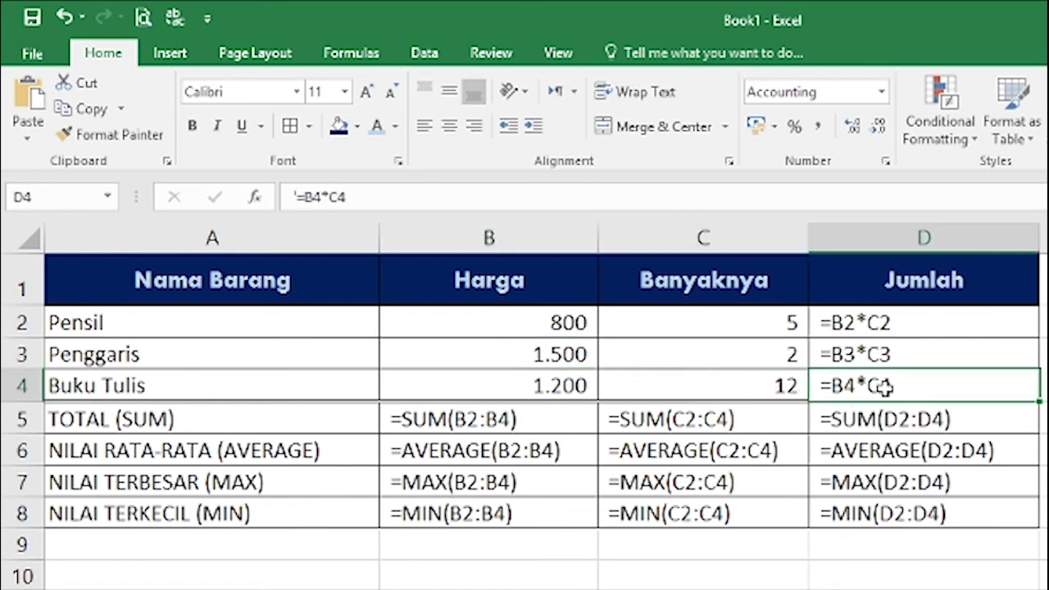
{"action": "left_click", "coordinate": [542, 382]}
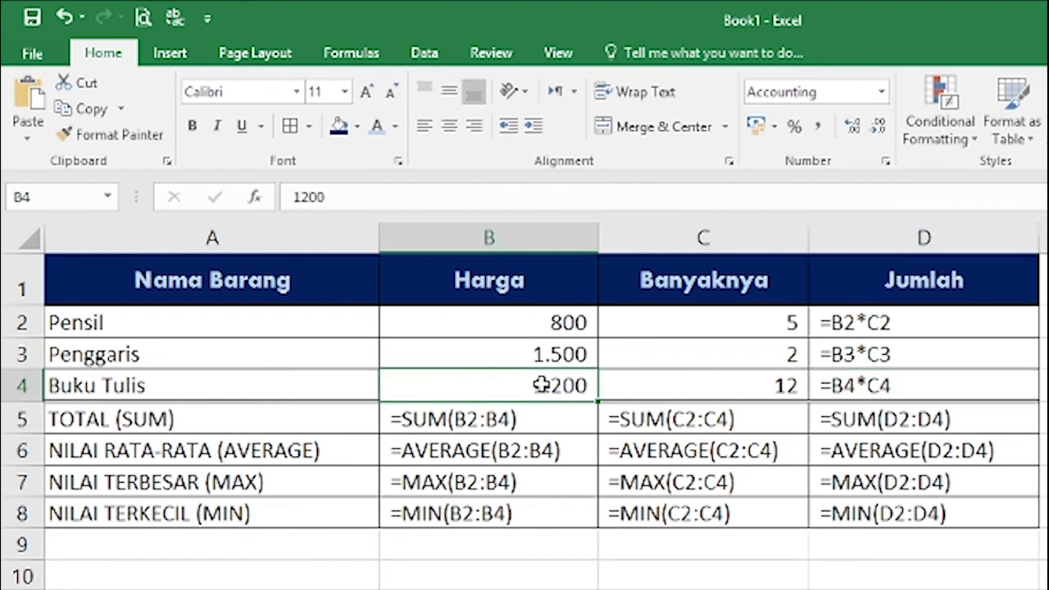
{"action": "left_click", "coordinate": [721, 386]}
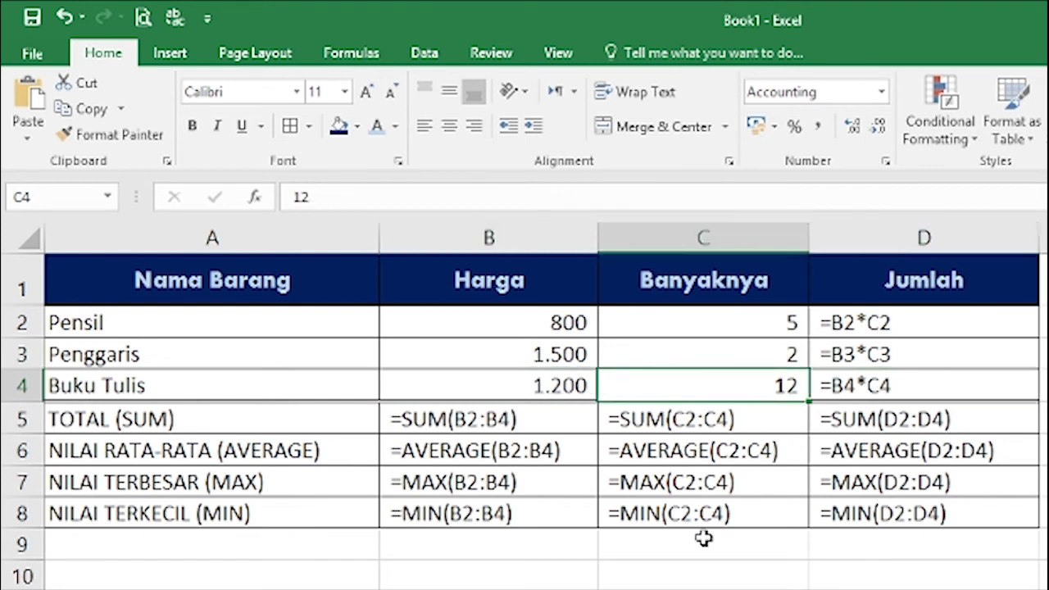
{"action": "left_click", "coordinate": [713, 569]}
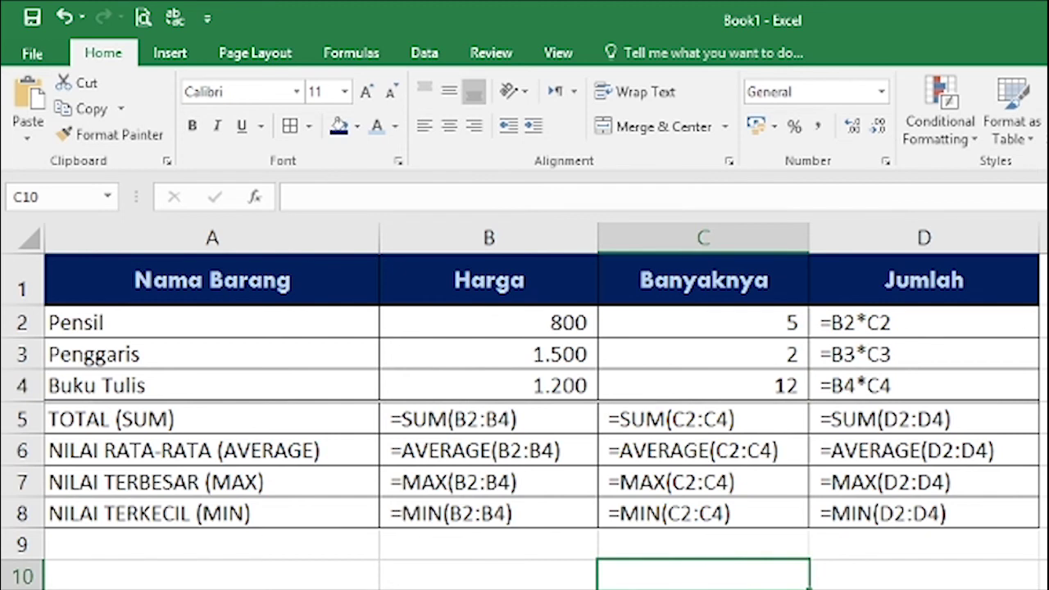
{"action": "left_click_drag", "start_coordinate": [942, 319], "coordinate": [934, 375]}
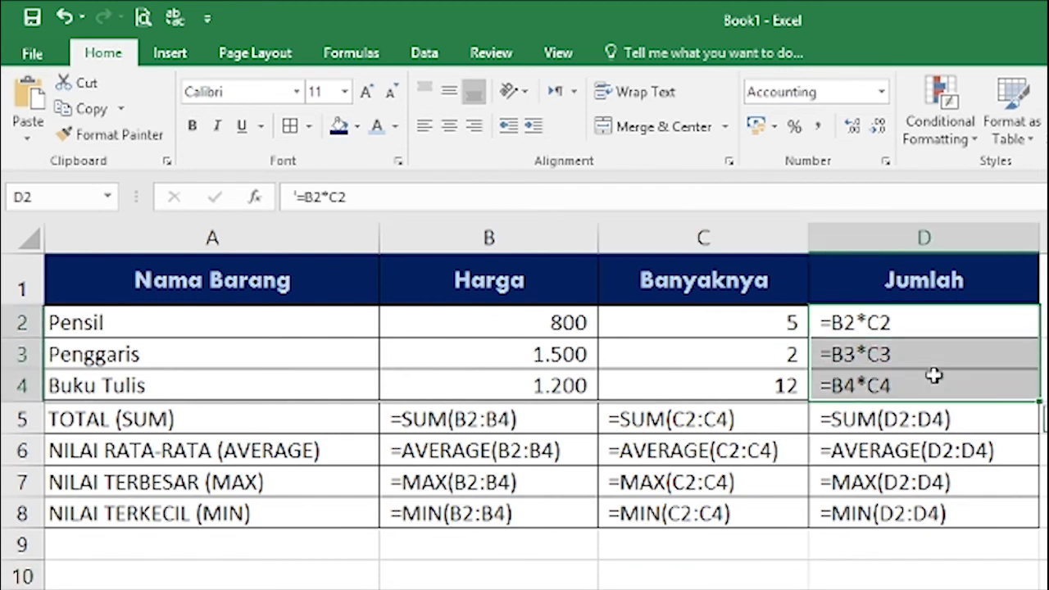
{"action": "left_click", "coordinate": [739, 588]}
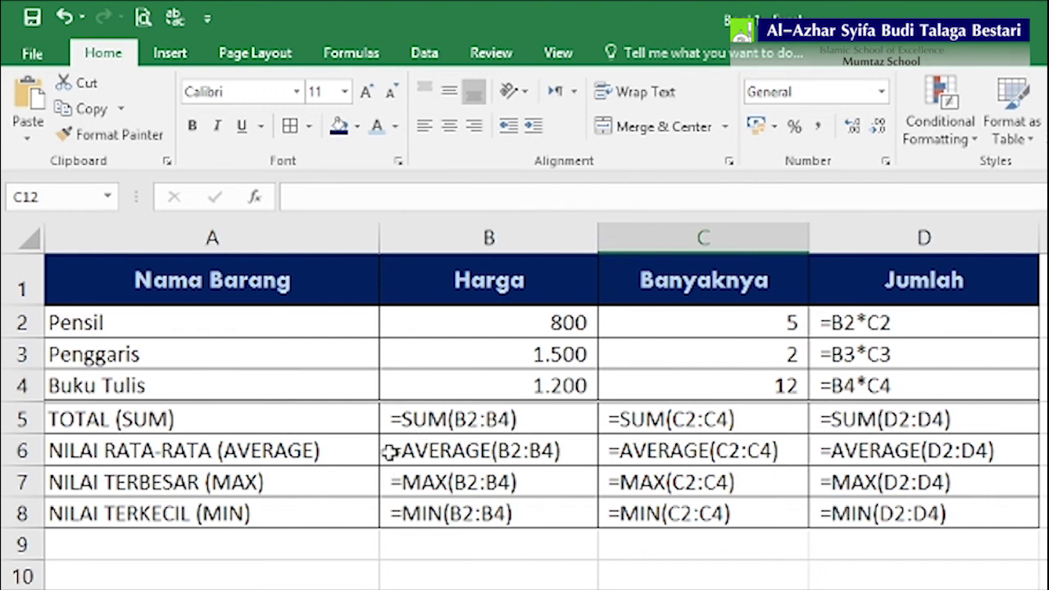
Review the Harga column, checking the SUM, AVERAGE, MAX and MIN formula texts in B5 to B8 against their range B2:B4
{"action": "left_click", "coordinate": [550, 326]}
{"action": "left_click", "coordinate": [562, 385]}
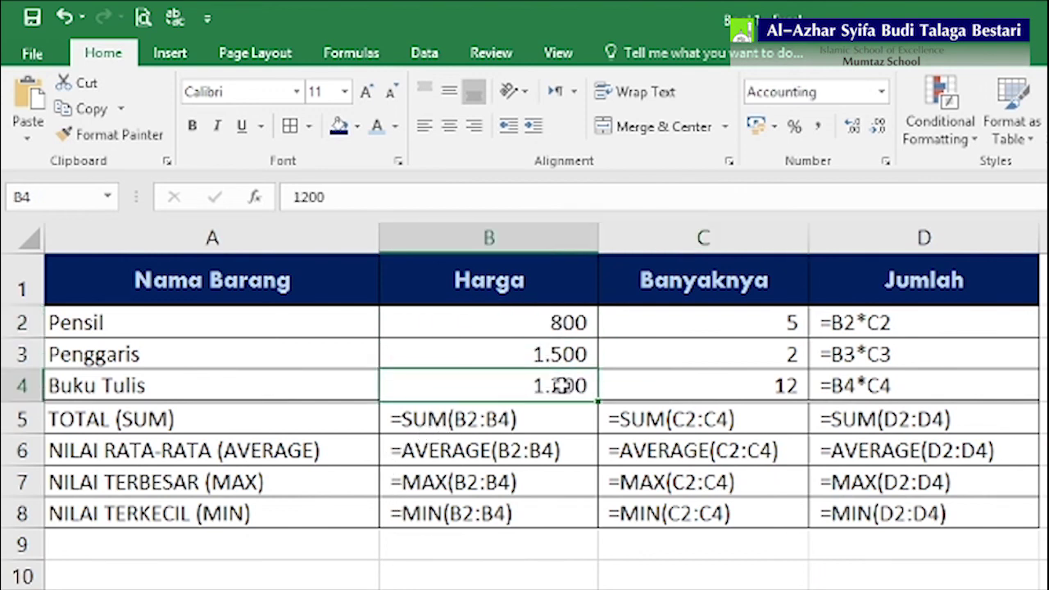
{"action": "left_click", "coordinate": [516, 547]}
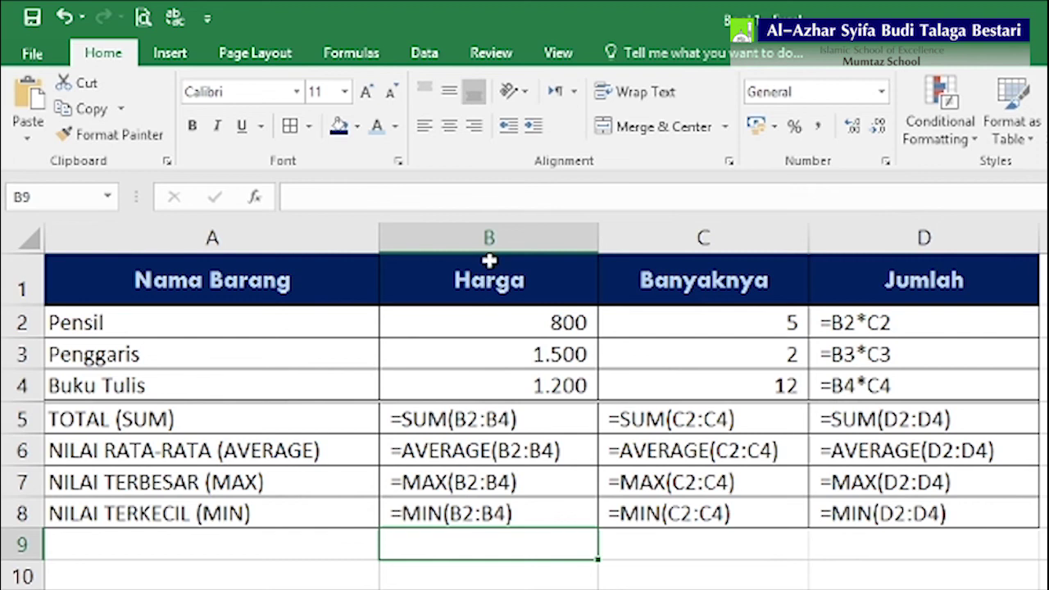
{"action": "left_click_drag", "start_coordinate": [518, 264], "coordinate": [516, 516]}
{"action": "left_click", "coordinate": [566, 587]}
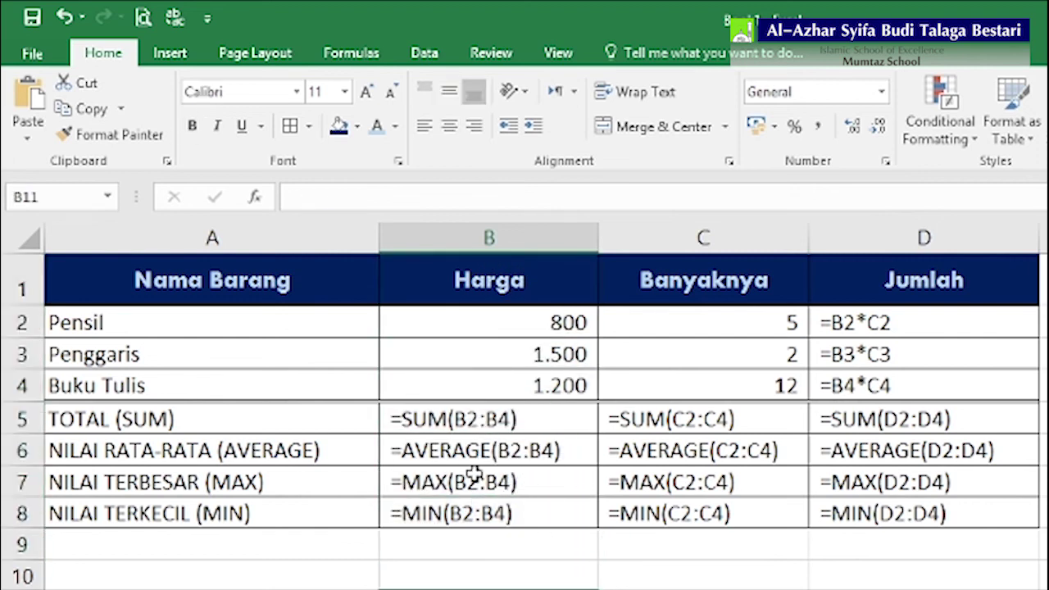
{"action": "left_click", "coordinate": [417, 419]}
{"action": "left_click", "coordinate": [434, 451]}
{"action": "left_click", "coordinate": [434, 481]}
{"action": "left_click", "coordinate": [431, 514]}
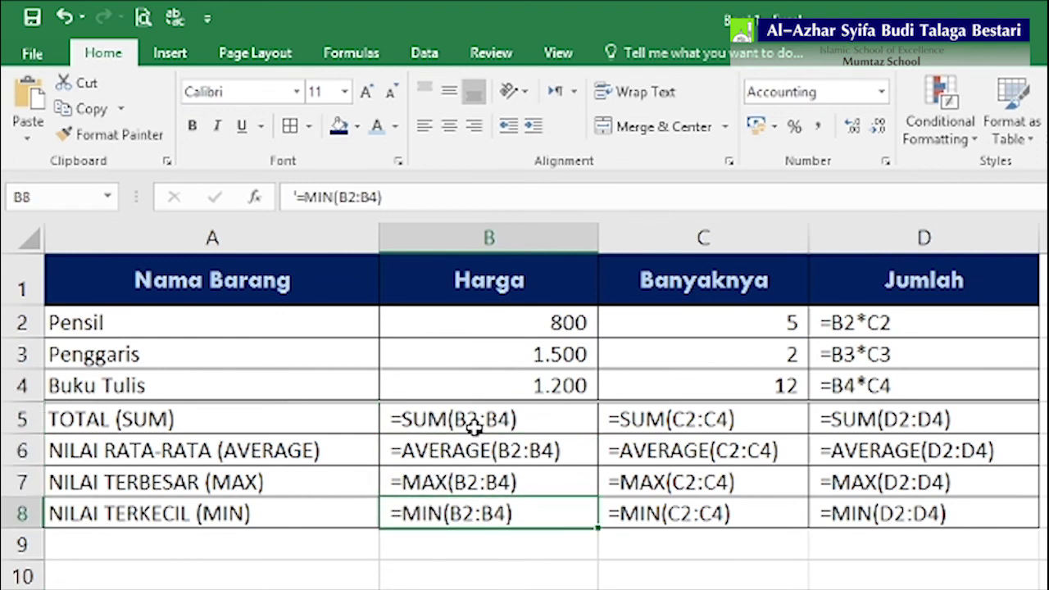
{"action": "left_click", "coordinate": [528, 450]}
{"action": "left_click", "coordinate": [492, 480]}
{"action": "left_click", "coordinate": [488, 513]}
{"action": "left_click_drag", "start_coordinate": [530, 332], "coordinate": [542, 382]}
{"action": "left_click_drag", "start_coordinate": [542, 322], "coordinate": [547, 373]}
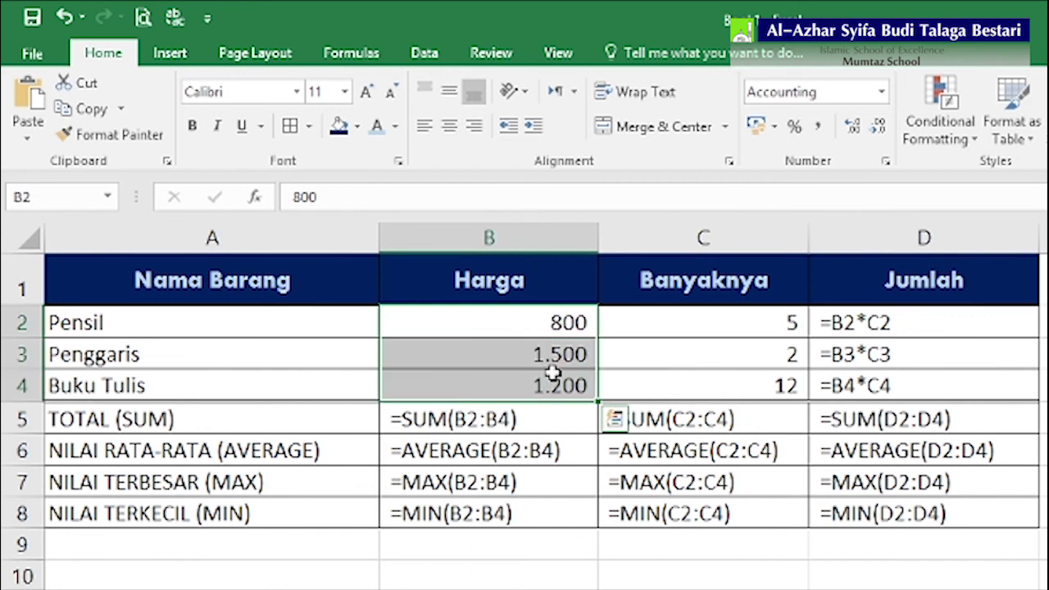
Review the Banyaknya summary formula texts in cells C5 to C8 and the range C2:C4 they use
{"action": "left_click", "coordinate": [716, 542]}
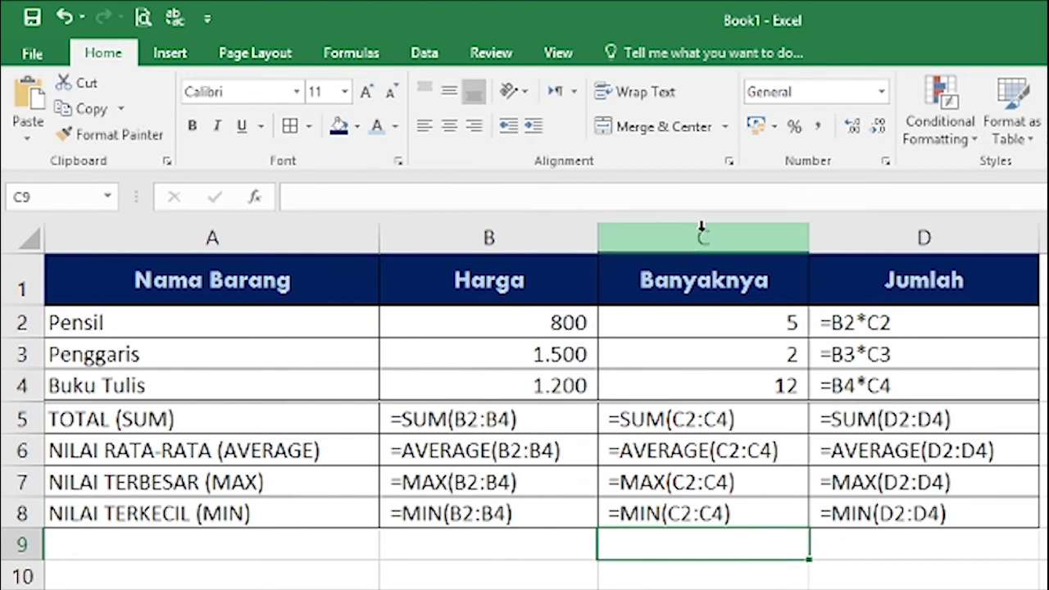
{"action": "left_click", "coordinate": [653, 426]}
{"action": "left_click", "coordinate": [656, 451]}
{"action": "left_click", "coordinate": [649, 482]}
{"action": "left_click", "coordinate": [651, 514]}
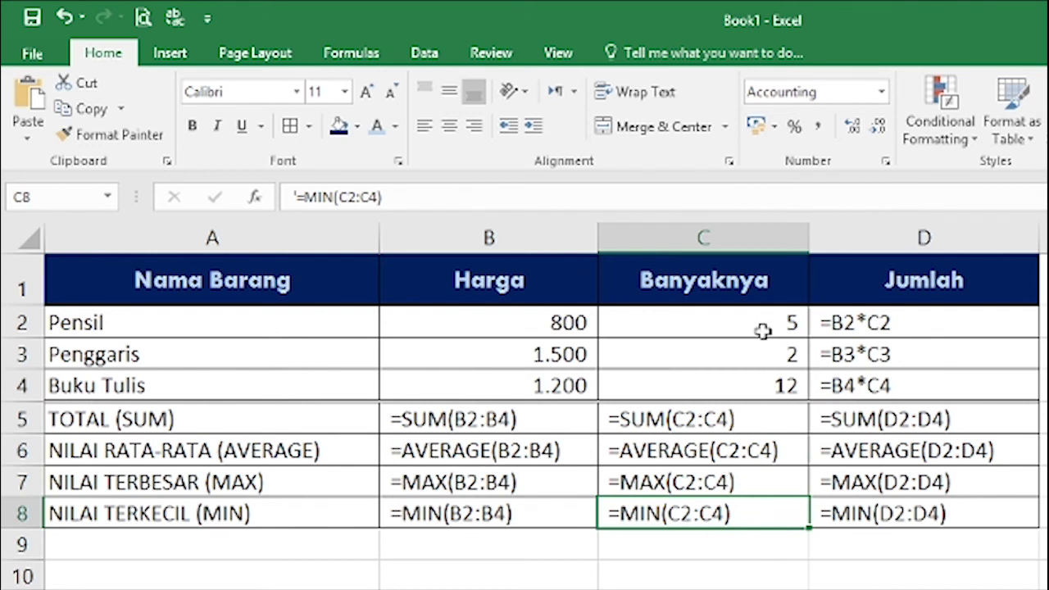
{"action": "left_click", "coordinate": [695, 422]}
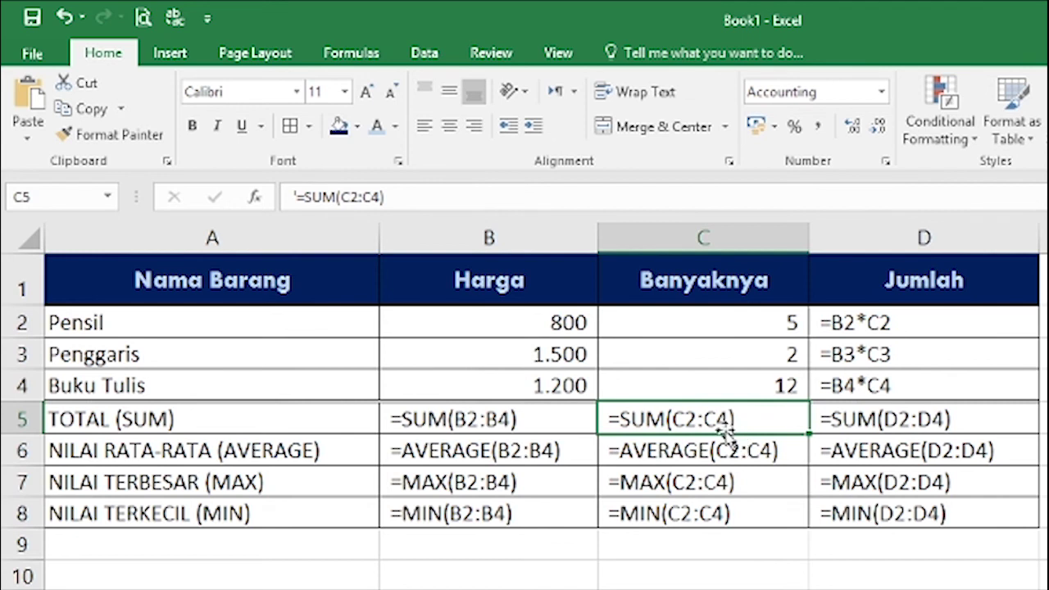
{"action": "left_click", "coordinate": [750, 458]}
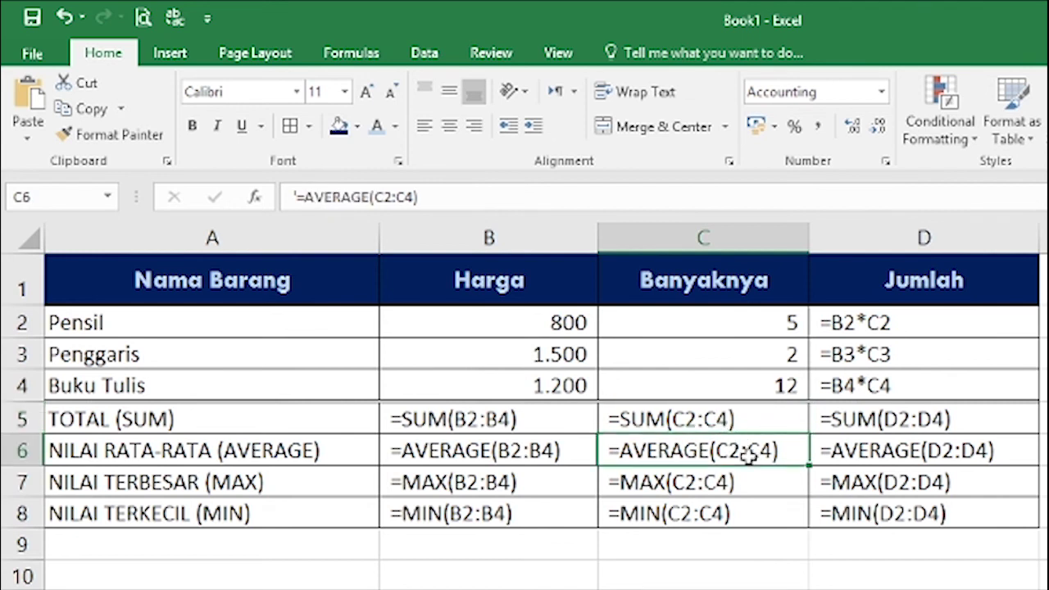
Review the Jumlah column's SUM, AVERAGE, MAX and MIN formula texts in D5 to D8, then the table as a whole
{"action": "left_click", "coordinate": [923, 239]}
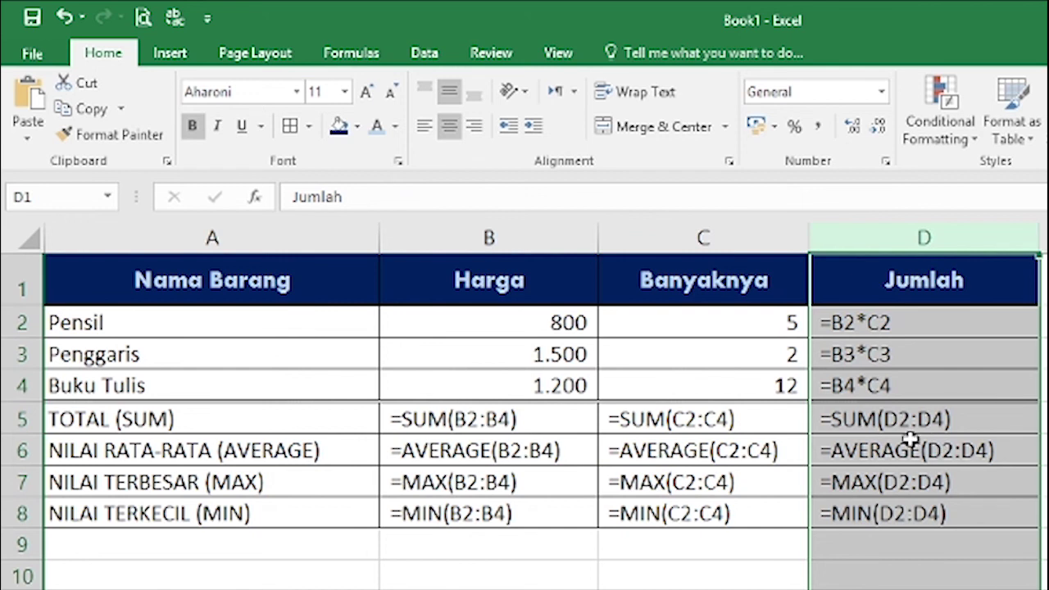
{"action": "left_click", "coordinate": [843, 426]}
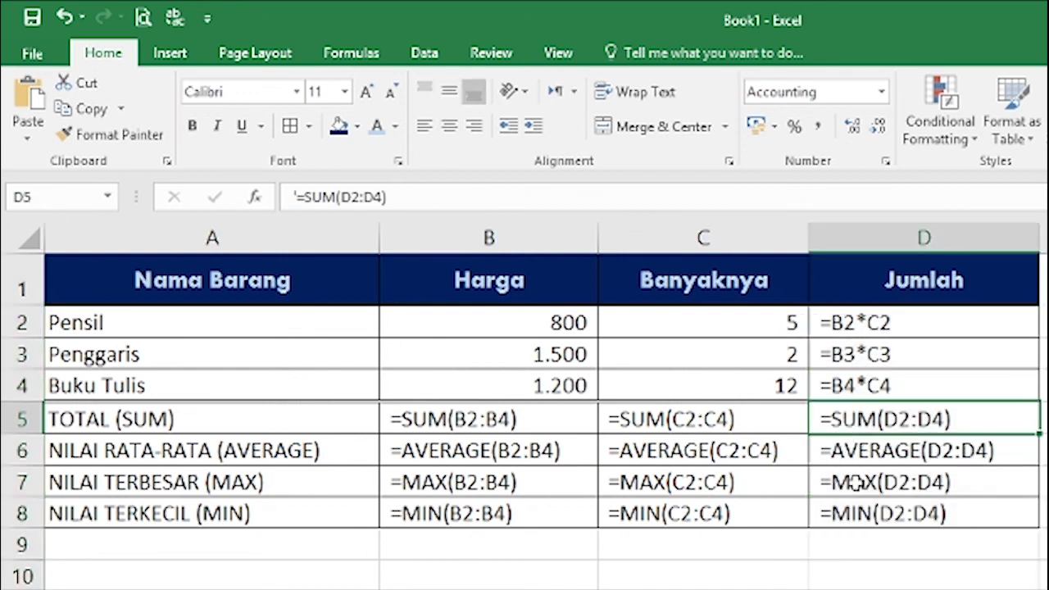
{"action": "left_click", "coordinate": [865, 443]}
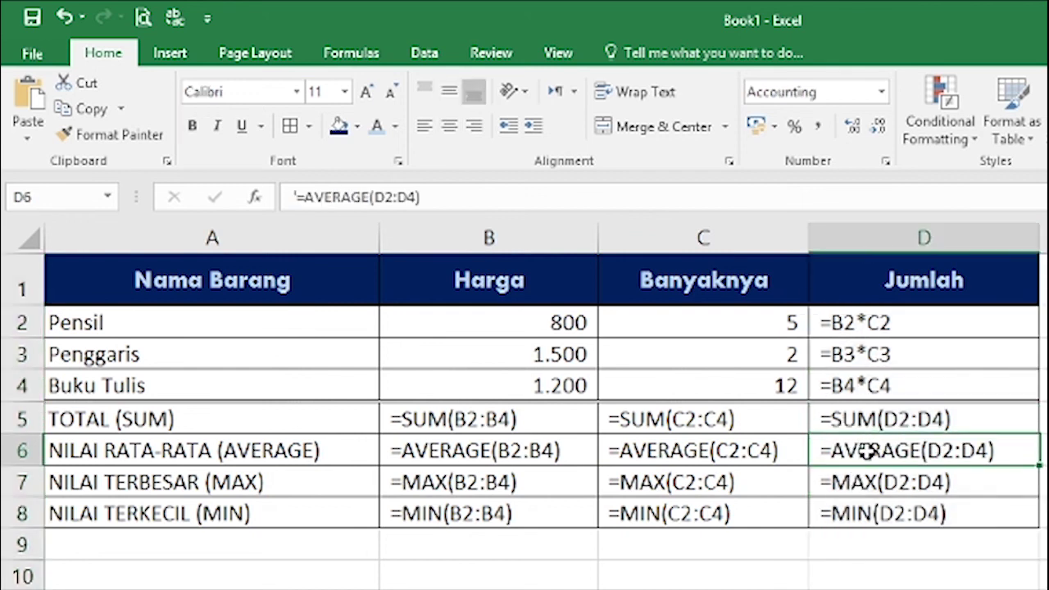
{"action": "left_click", "coordinate": [844, 484]}
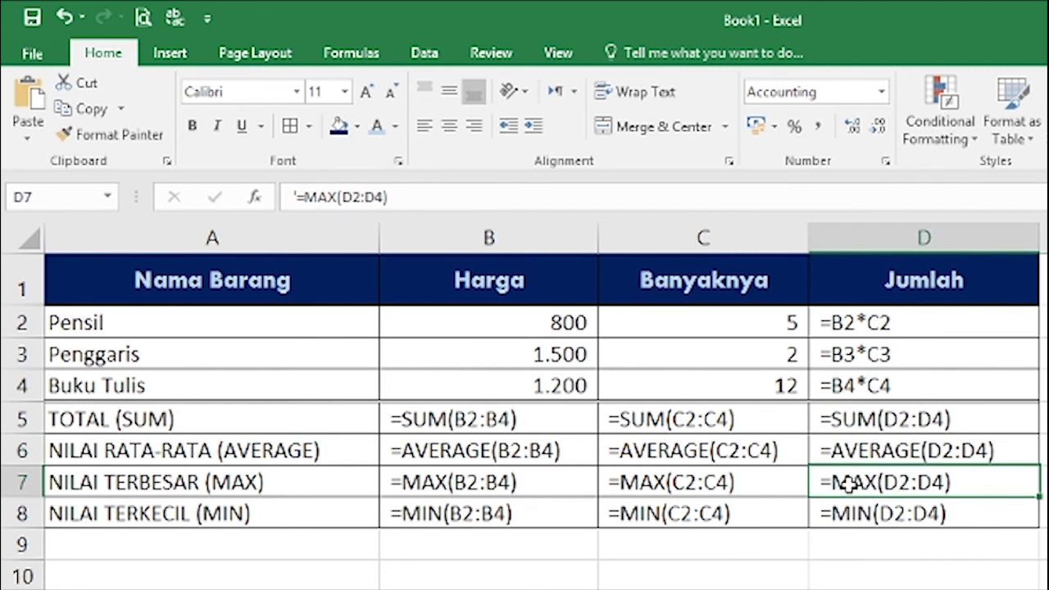
{"action": "left_click", "coordinate": [868, 518]}
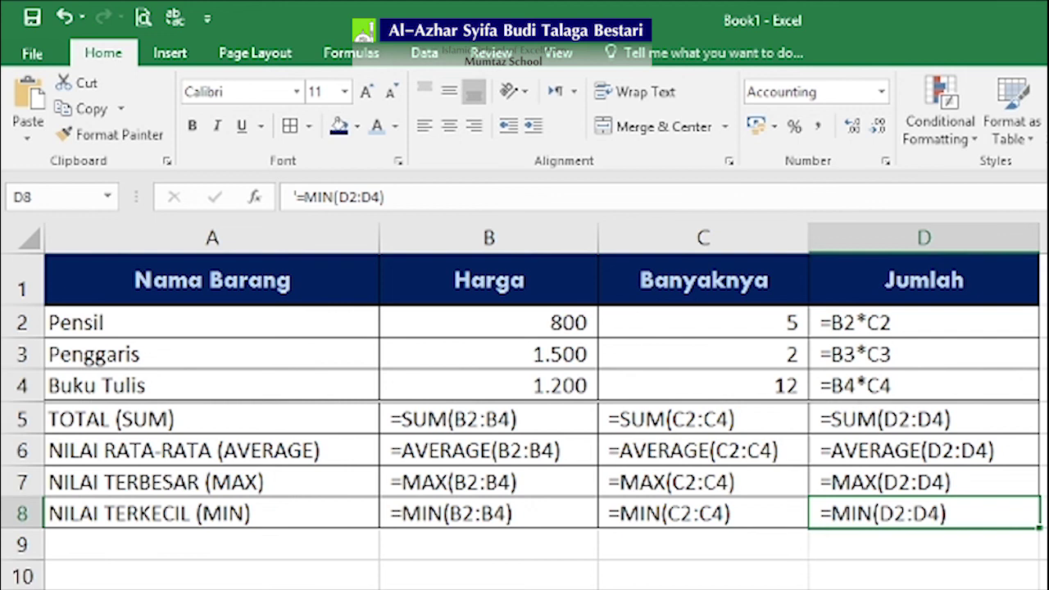
{"action": "left_click", "coordinate": [737, 588]}
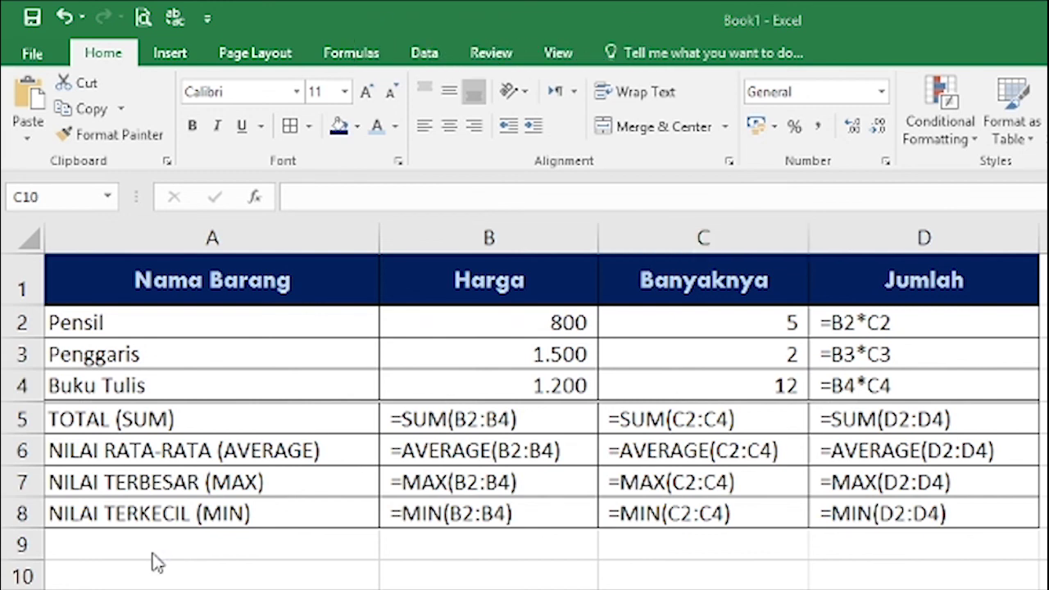
{"action": "left_click", "coordinate": [119, 259]}
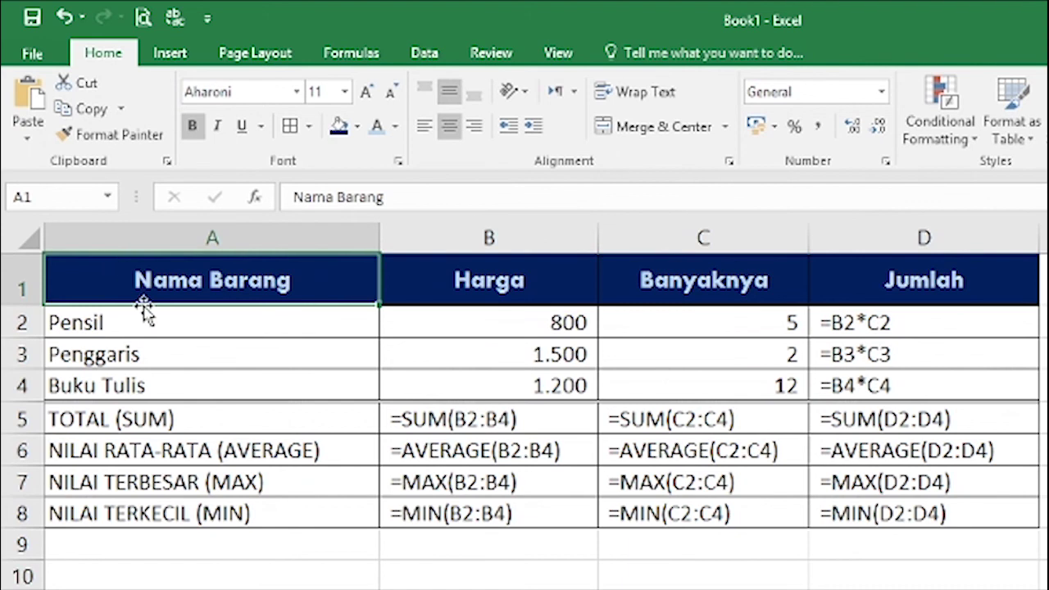
{"action": "left_click", "coordinate": [767, 546]}
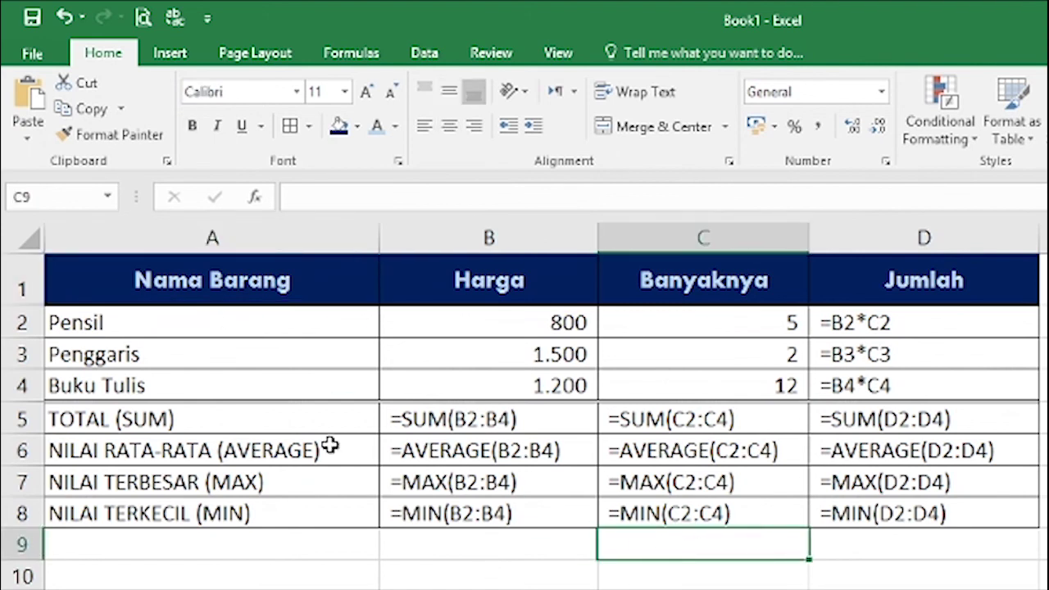
Start saving the workbook to this PC and choose the Documents folder as its location
{"action": "left_click", "coordinate": [32, 58]}
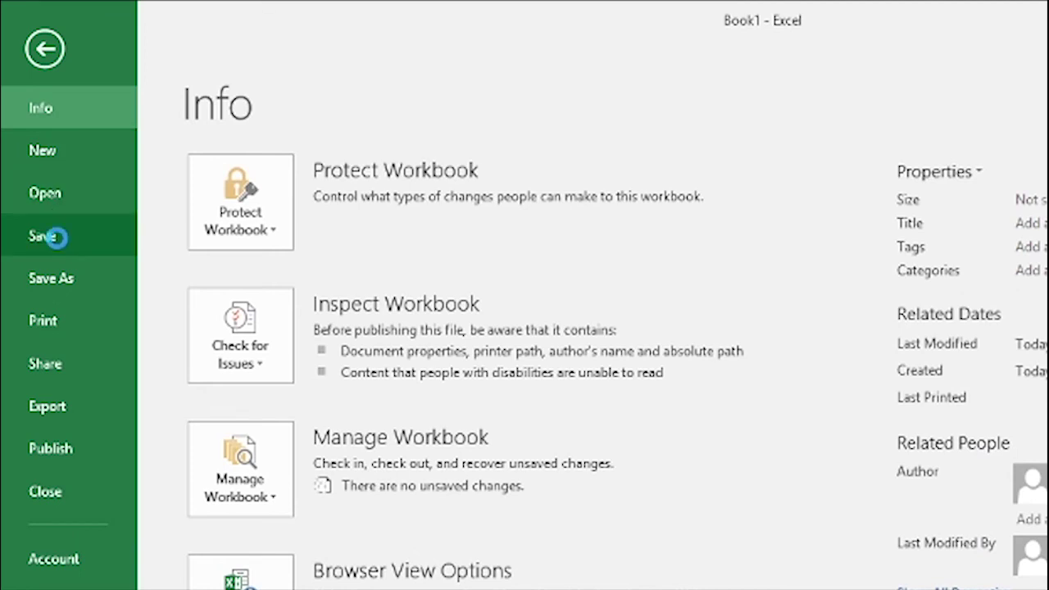
{"action": "left_click", "coordinate": [54, 237]}
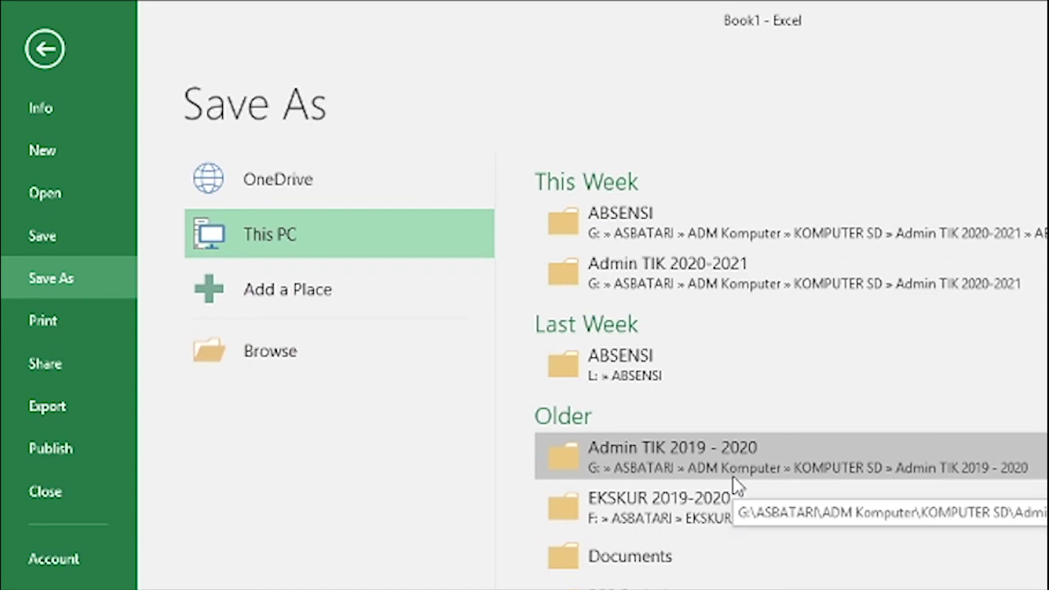
{"action": "left_click", "coordinate": [305, 366]}
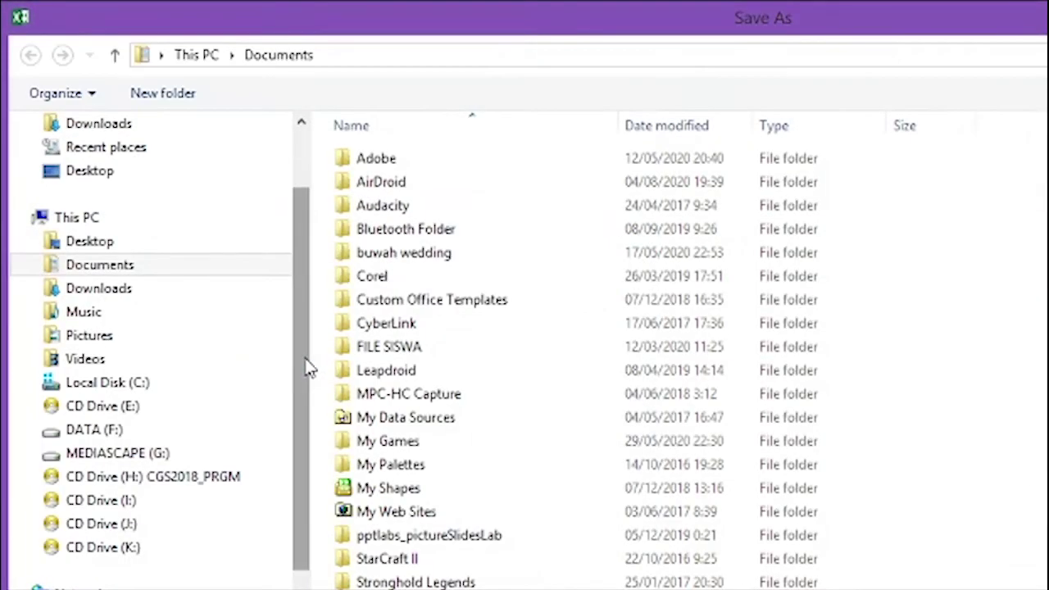
{"action": "left_click", "coordinate": [132, 267]}
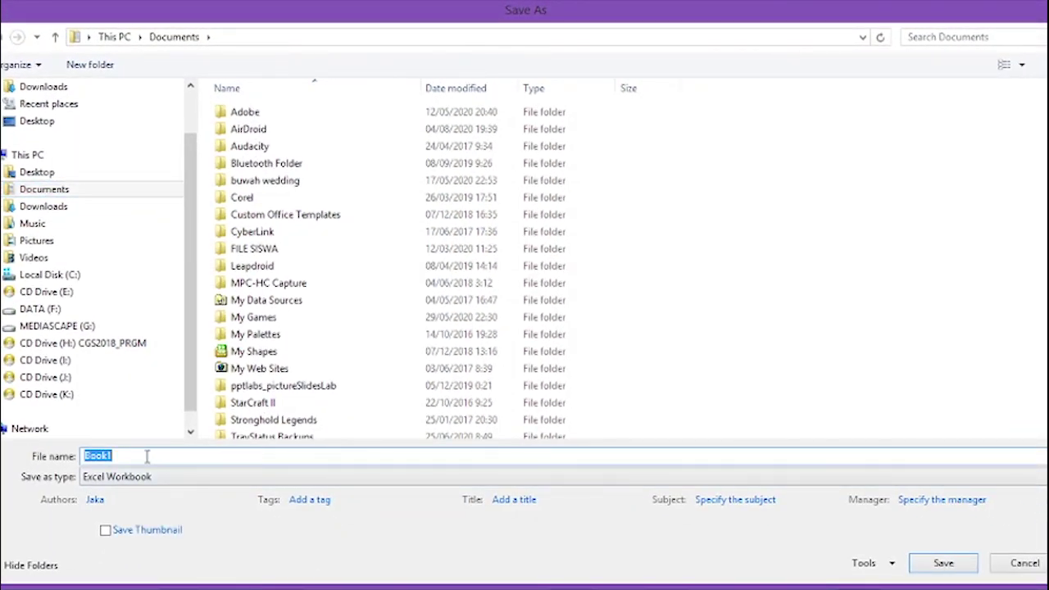
Name the workbook "latihan rumus" followed by the student's name and class 3A, and save it in Documents as an Excel Workbook
{"action": "type", "text": "L"}
{"action": "key", "text": "Caps_Lock"}
{"action": "key", "text": "BackSpace"}
{"action": "type", "text": "la"}
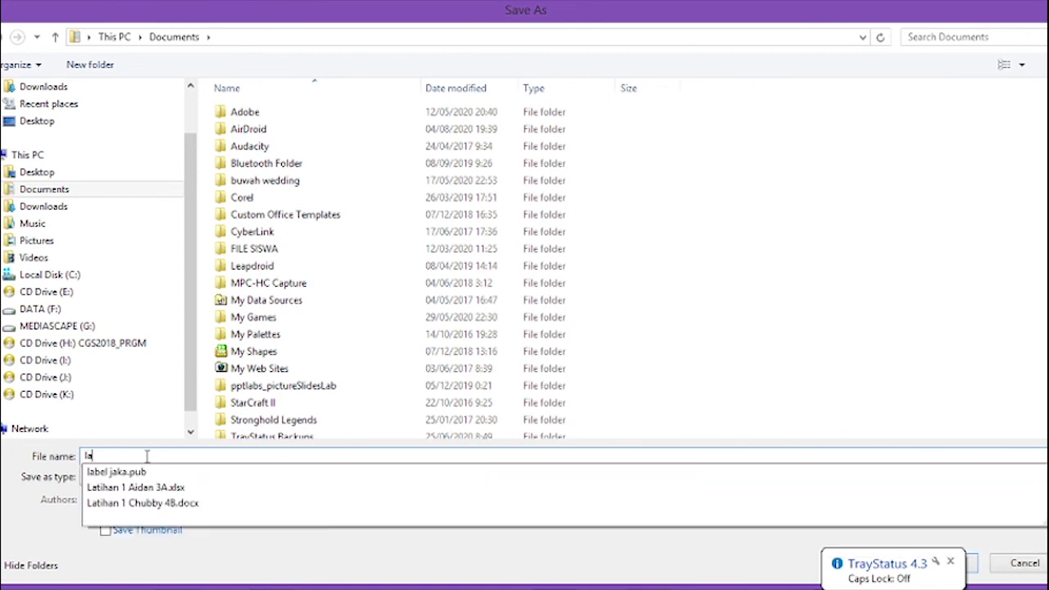
{"action": "type", "text": "tihan rum"}
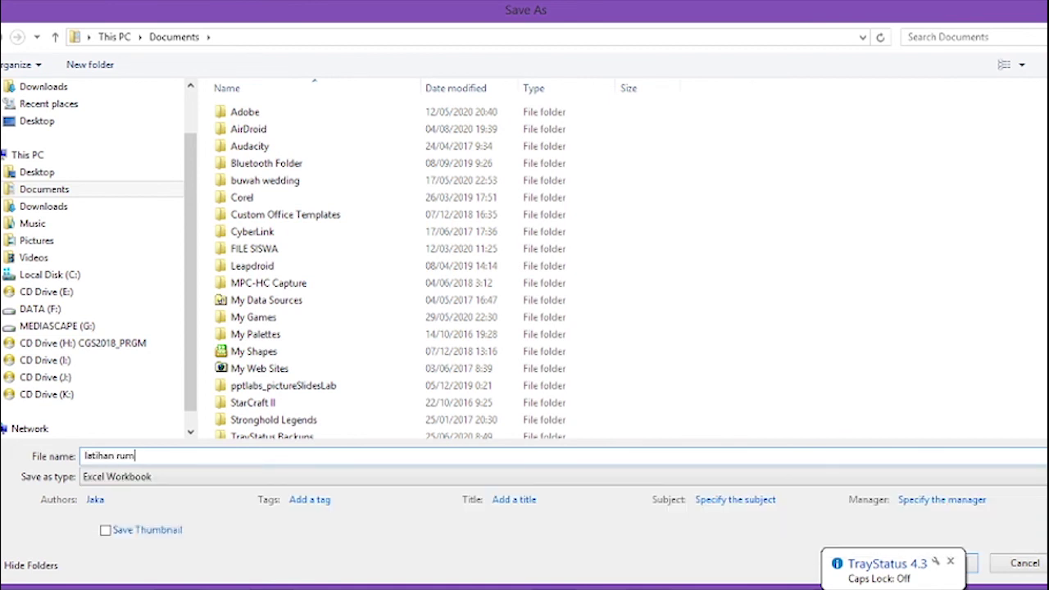
{"action": "type", "text": "us arya 3"}
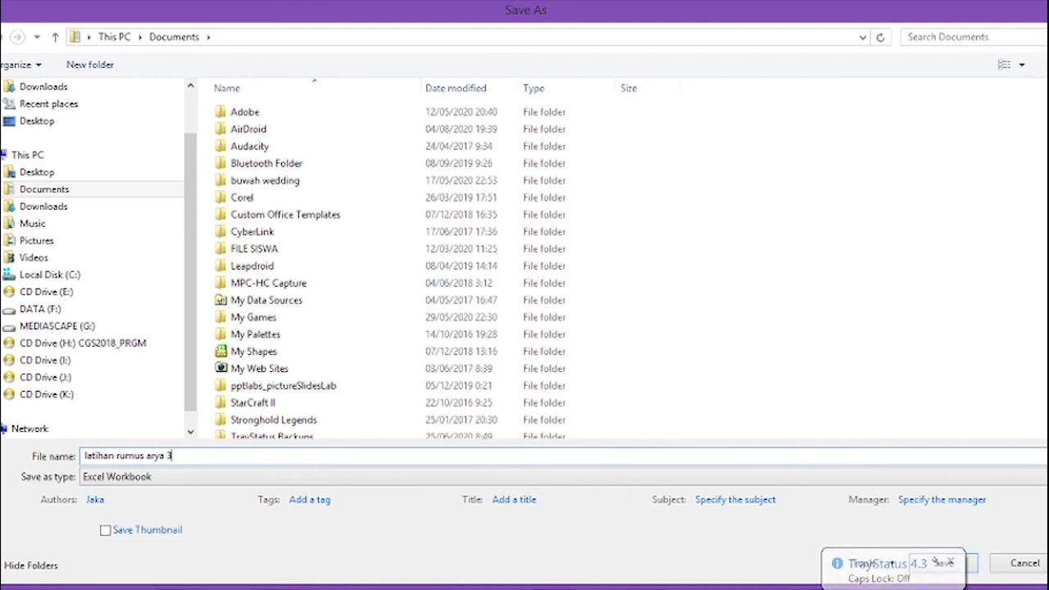
{"action": "key", "text": "Caps_Lock"}
{"action": "type", "text": "A"}
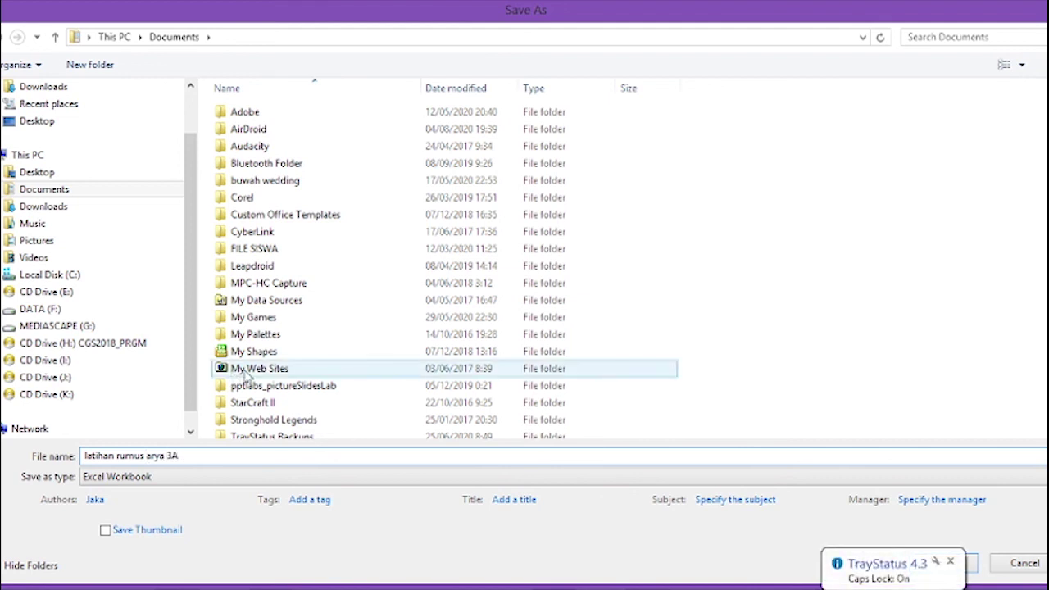
{"action": "left_click", "coordinate": [944, 559]}
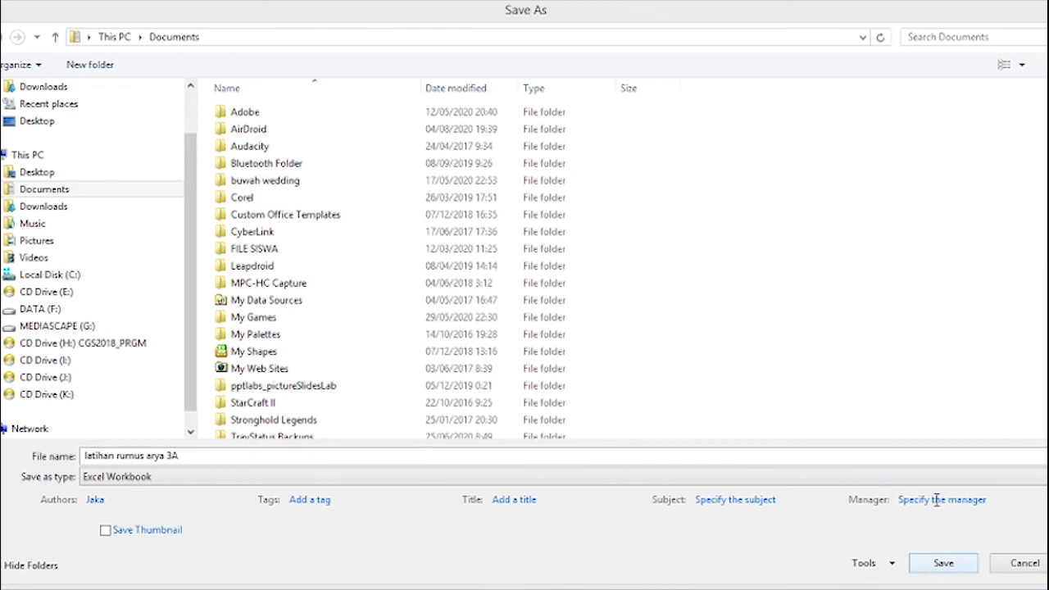
{"action": "left_click", "coordinate": [945, 563]}
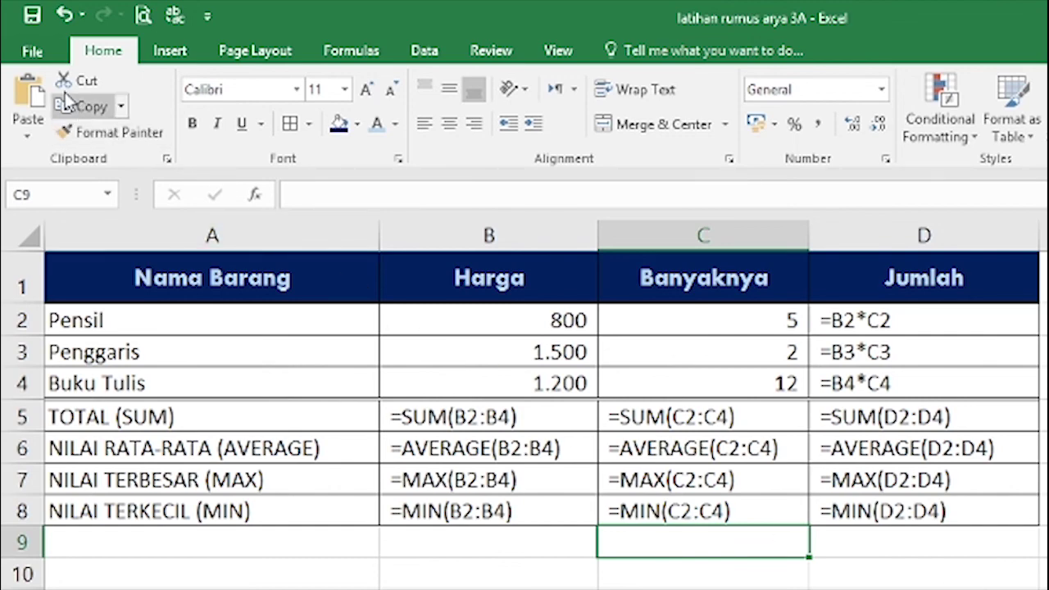
Close the saved workbook and exit the spreadsheet program to return to the desktop
{"action": "left_click", "coordinate": [33, 59]}
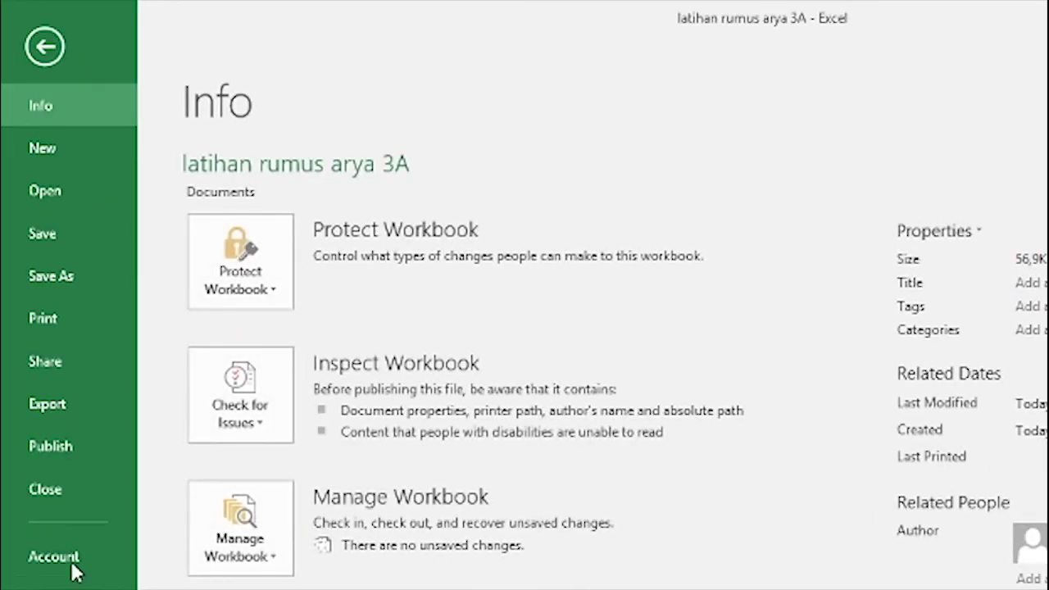
{"action": "left_click", "coordinate": [66, 491]}
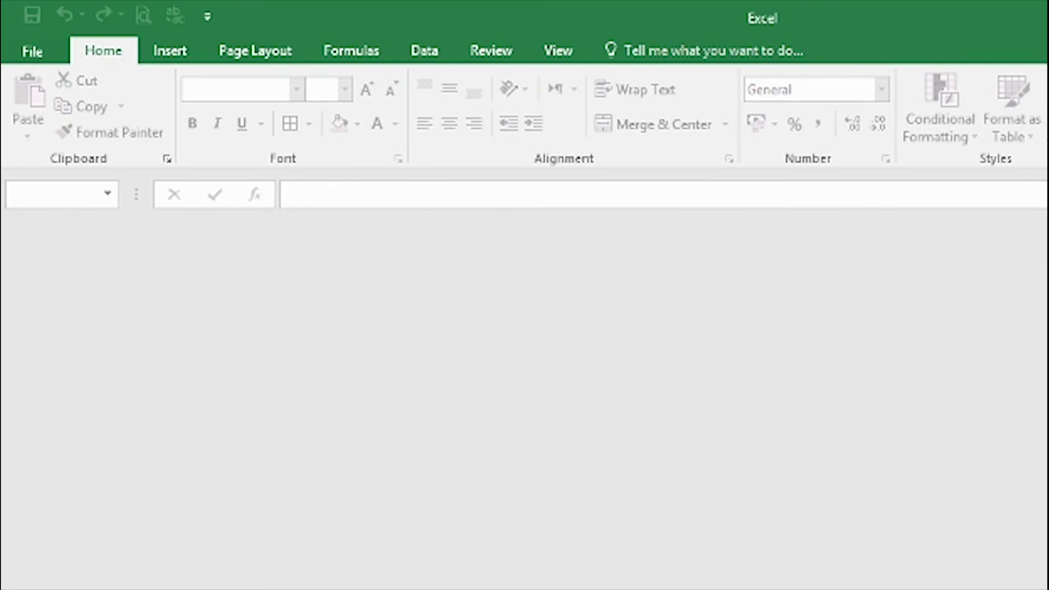
{"action": "left_click", "coordinate": [1033, 13]}
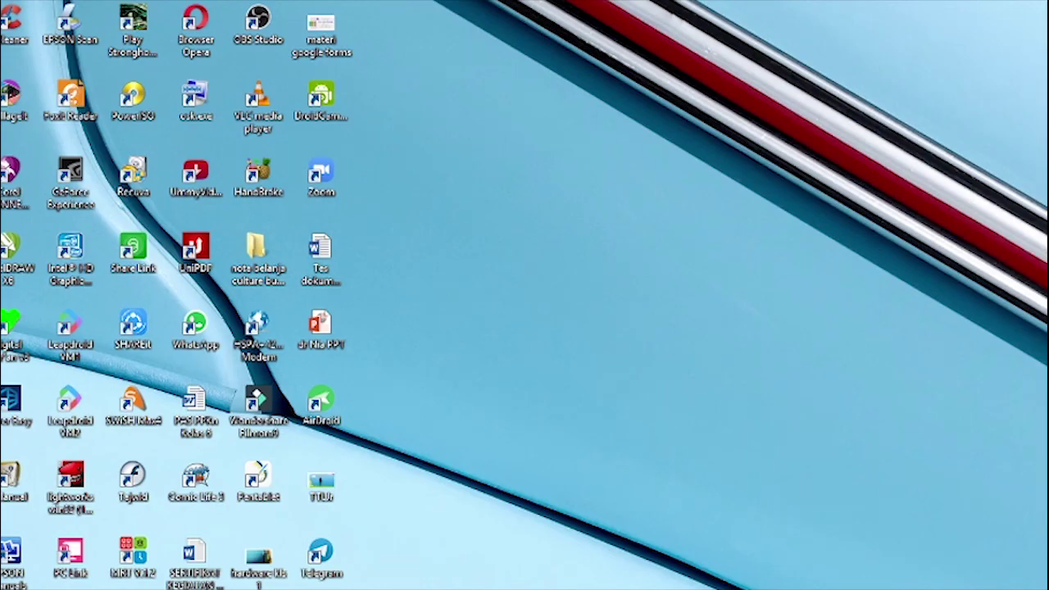